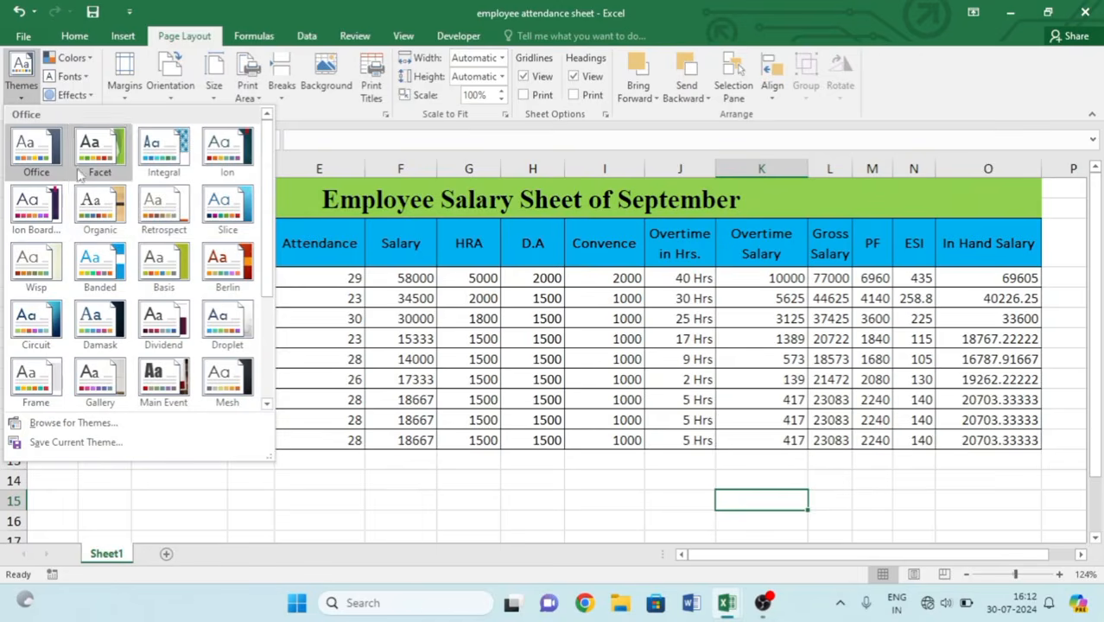
# Try the Ion theme on the salary sheet and replace it with the Organic theme.
pyautogui.click(227, 149)
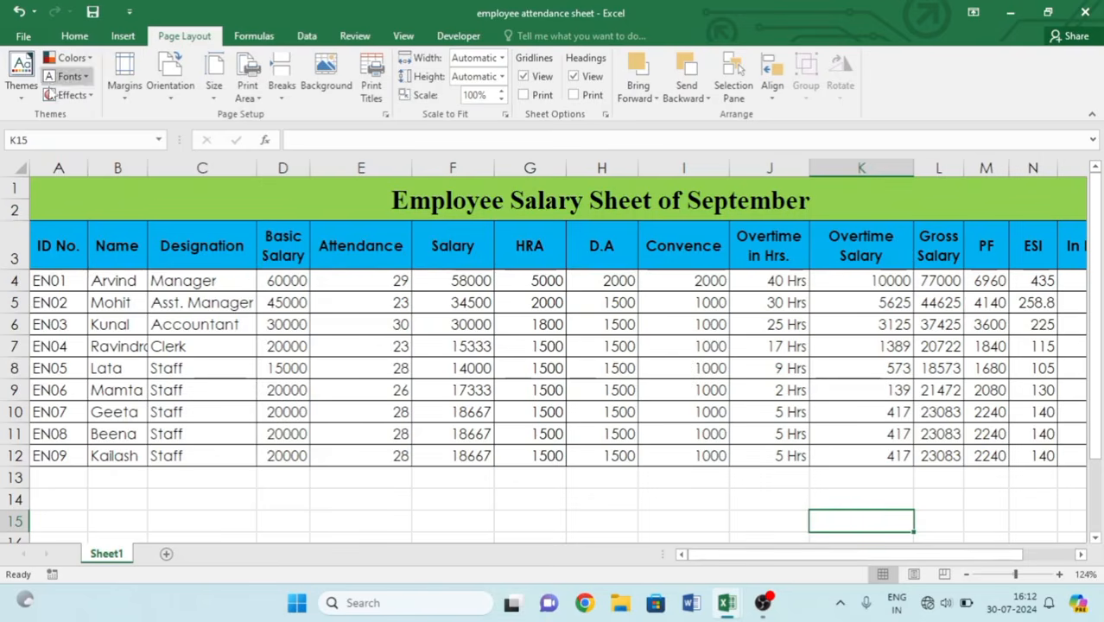
pyautogui.click(22, 76)
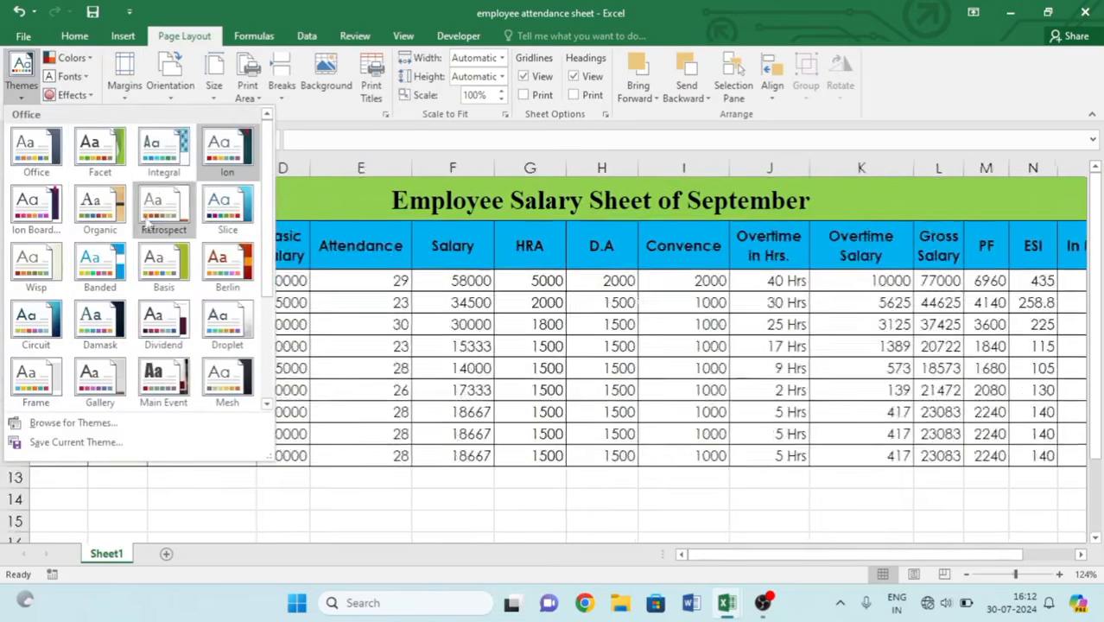
pyautogui.click(99, 207)
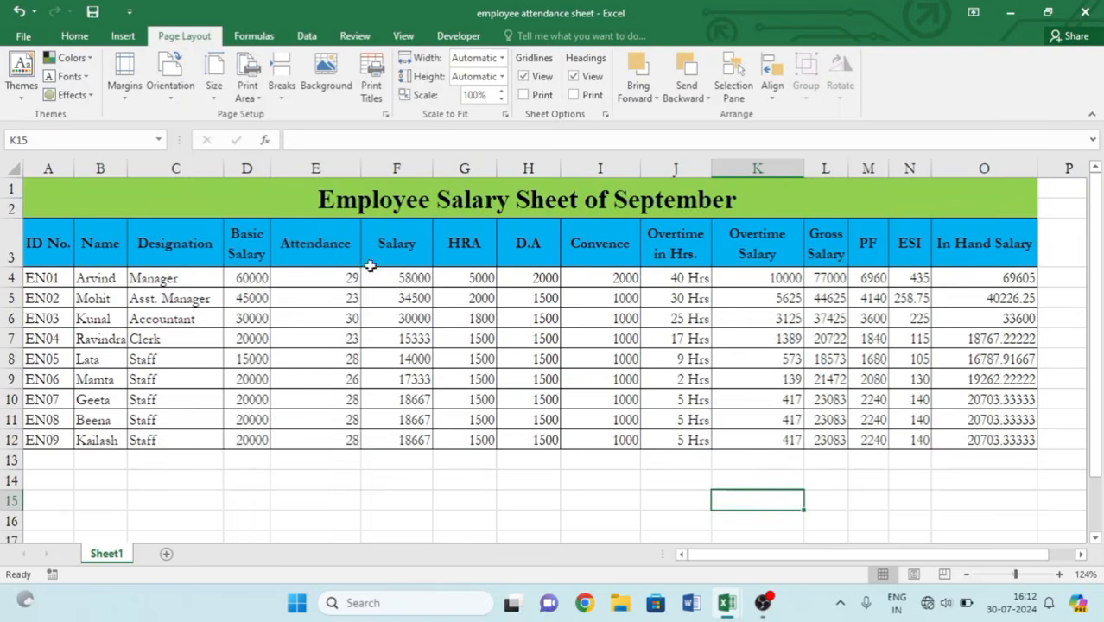
pyautogui.click(245, 185)
pyautogui.click(488, 298)
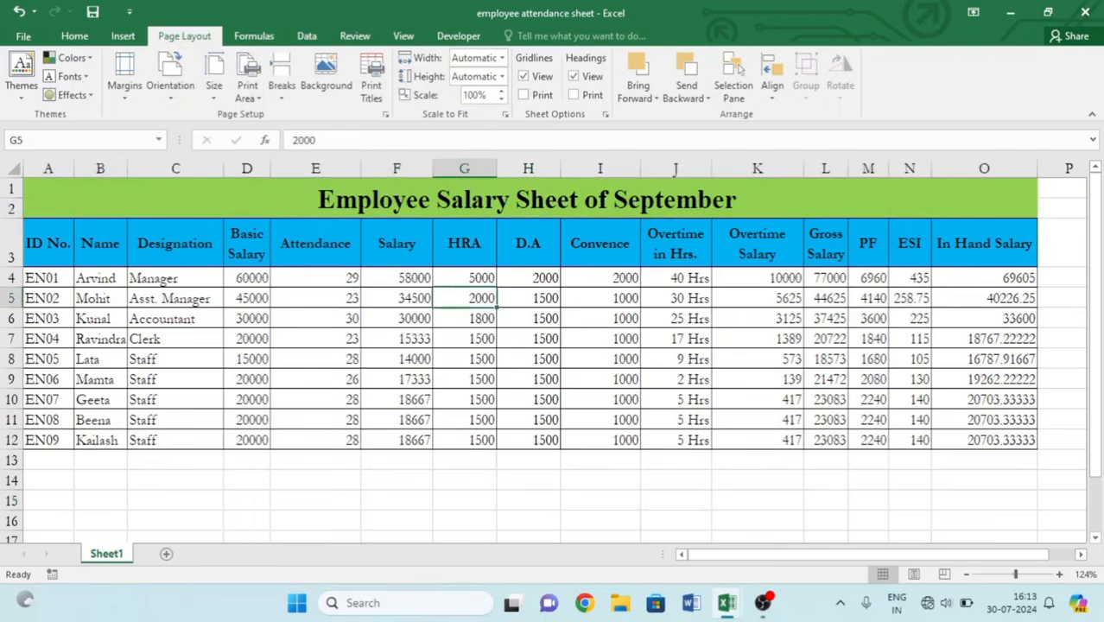
# Preview the available theme colours, theme fonts and theme effects without applying any of them.
pyautogui.click(69, 57)
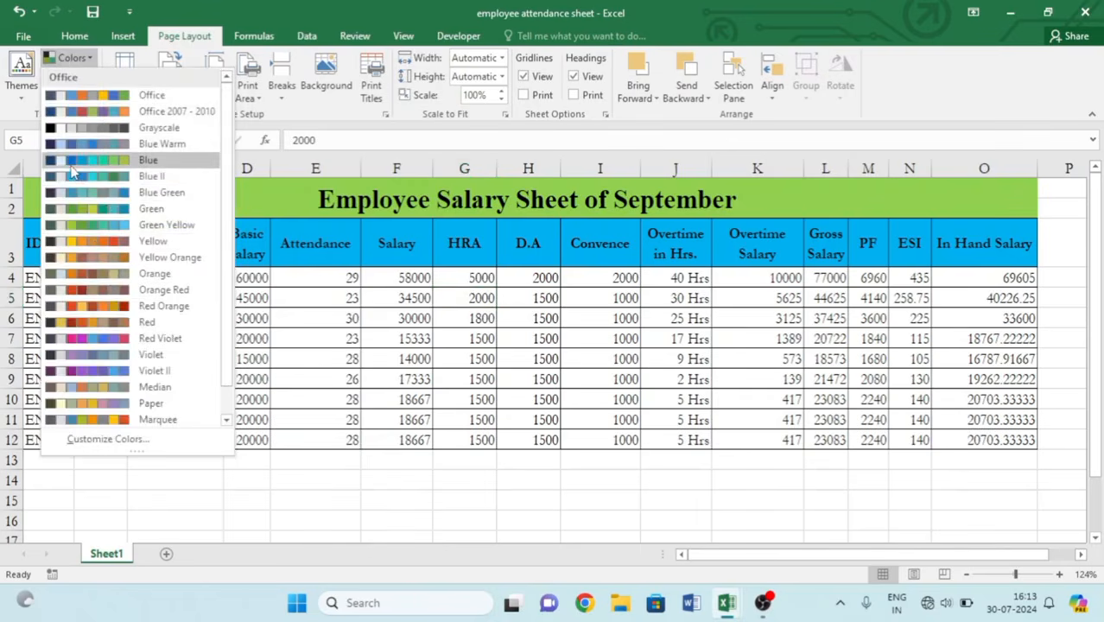
pyautogui.click(311, 299)
pyautogui.click(69, 76)
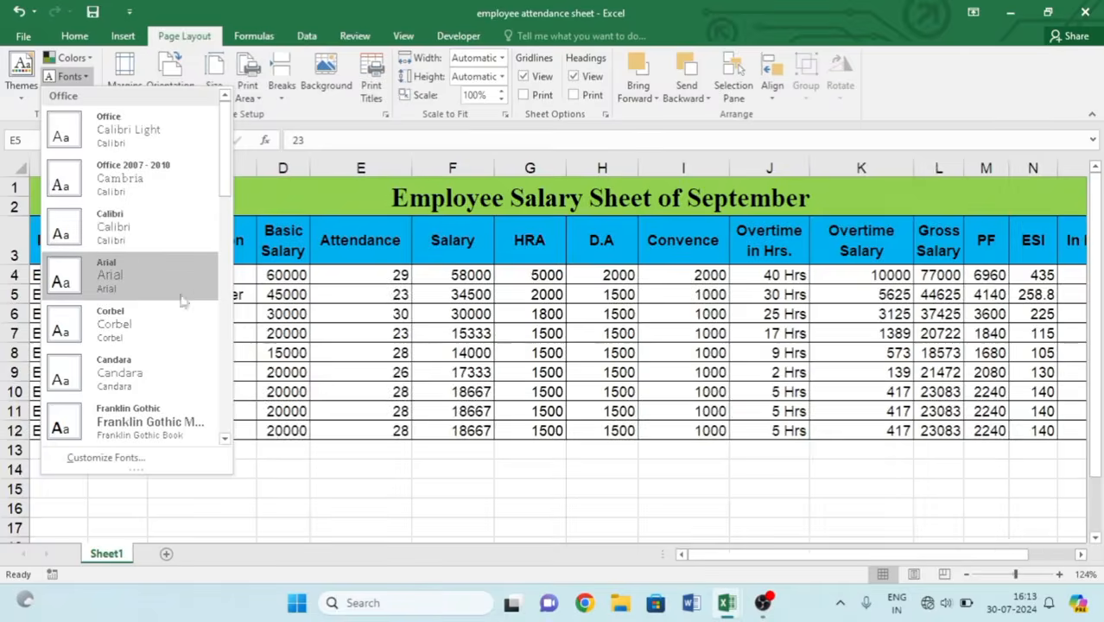
pyautogui.click(21, 73)
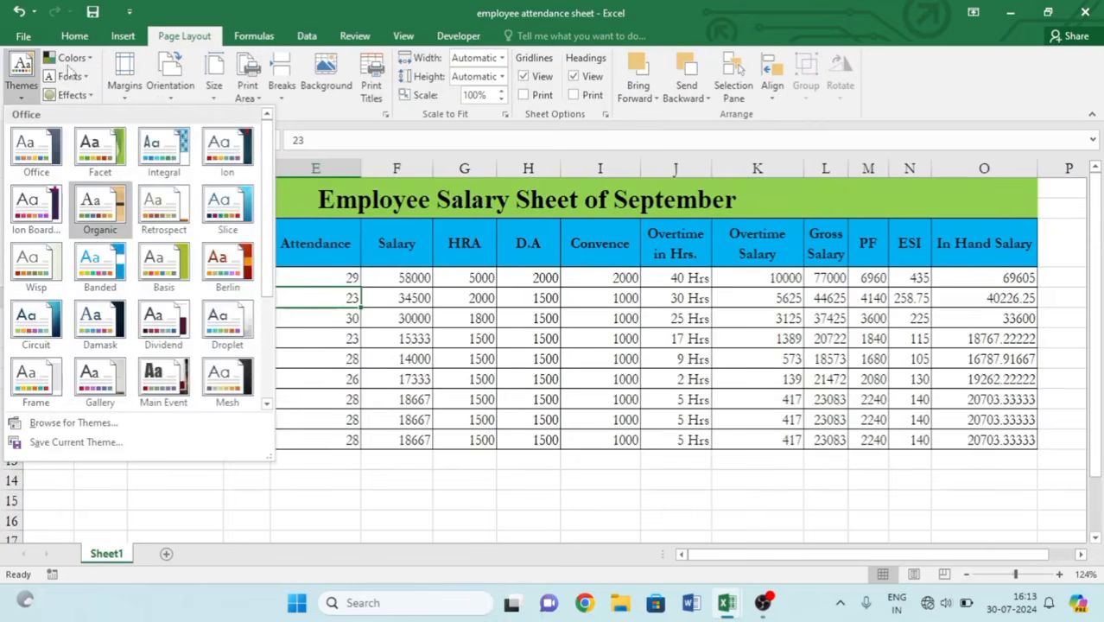
pyautogui.click(87, 96)
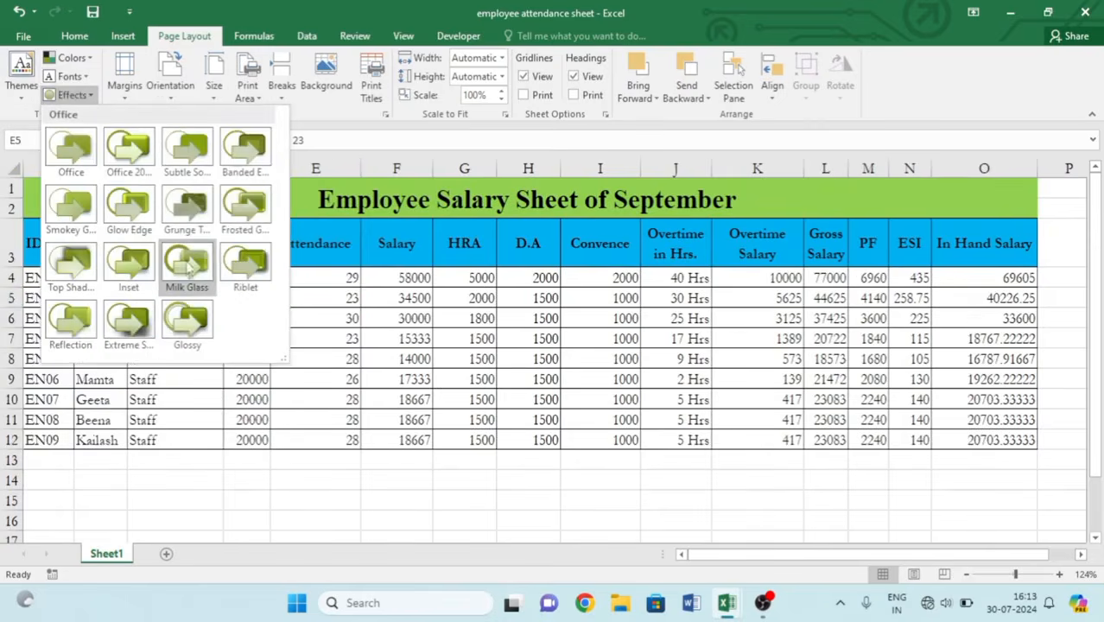
pyautogui.click(394, 309)
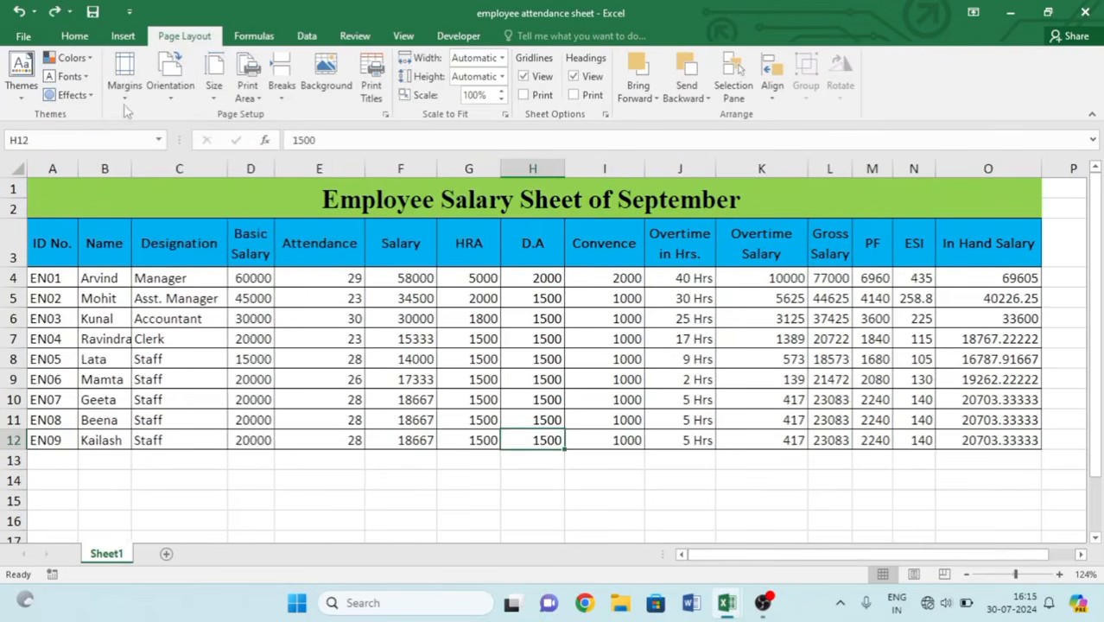
# Show the salary sheet in Page Layout view and zoom out to 64% so both pages fit.
pyautogui.click(914, 575)
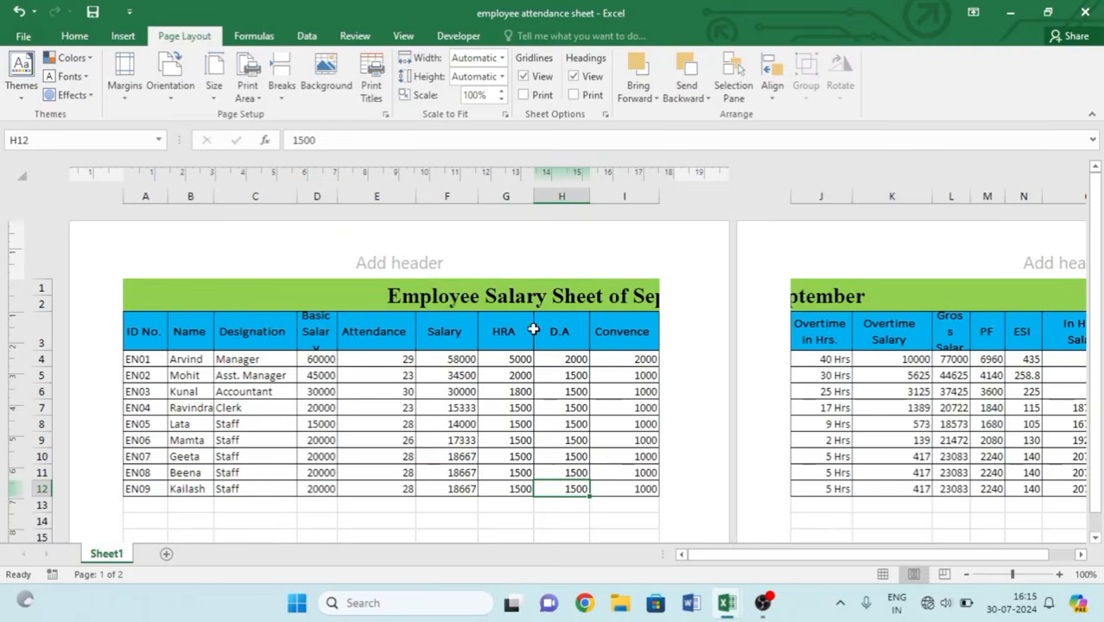
pyautogui.scroll(-3, 646, 358)
pyautogui.scroll(-4, 647, 360)
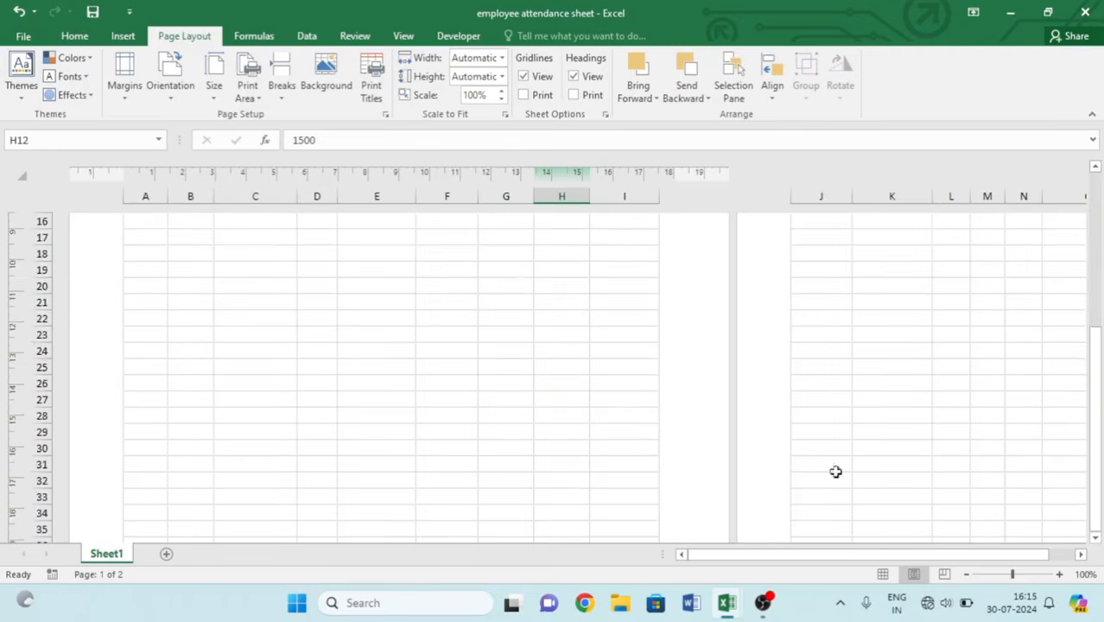
pyautogui.click(1000, 578)
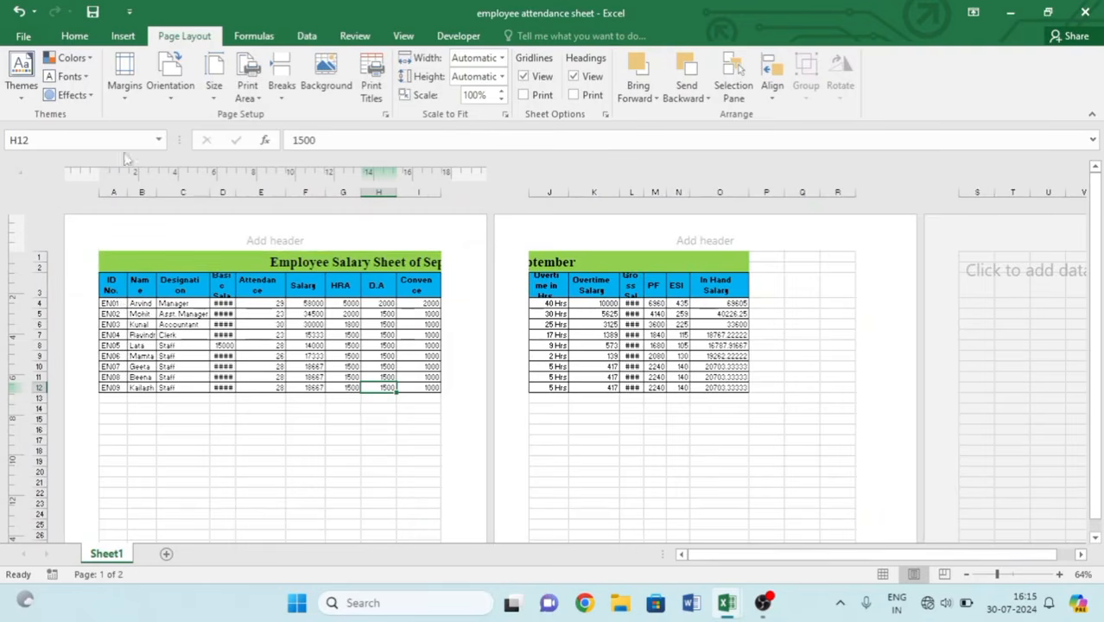
# Apply the Wide margin preset to the sheet and replace it with the Narrow preset.
pyautogui.click(124, 93)
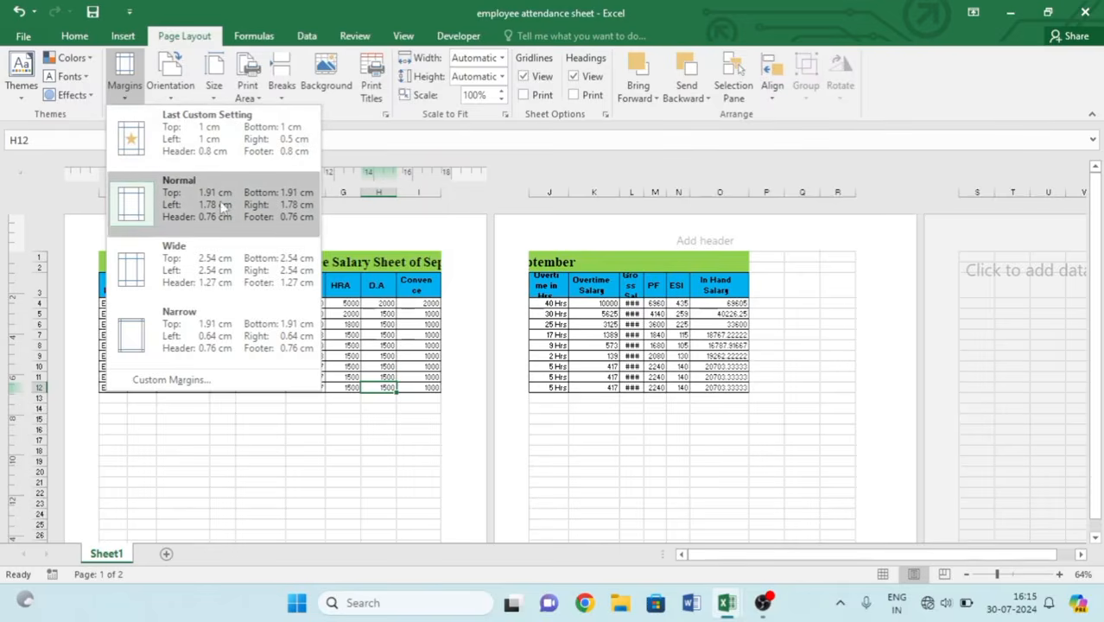
pyautogui.click(198, 264)
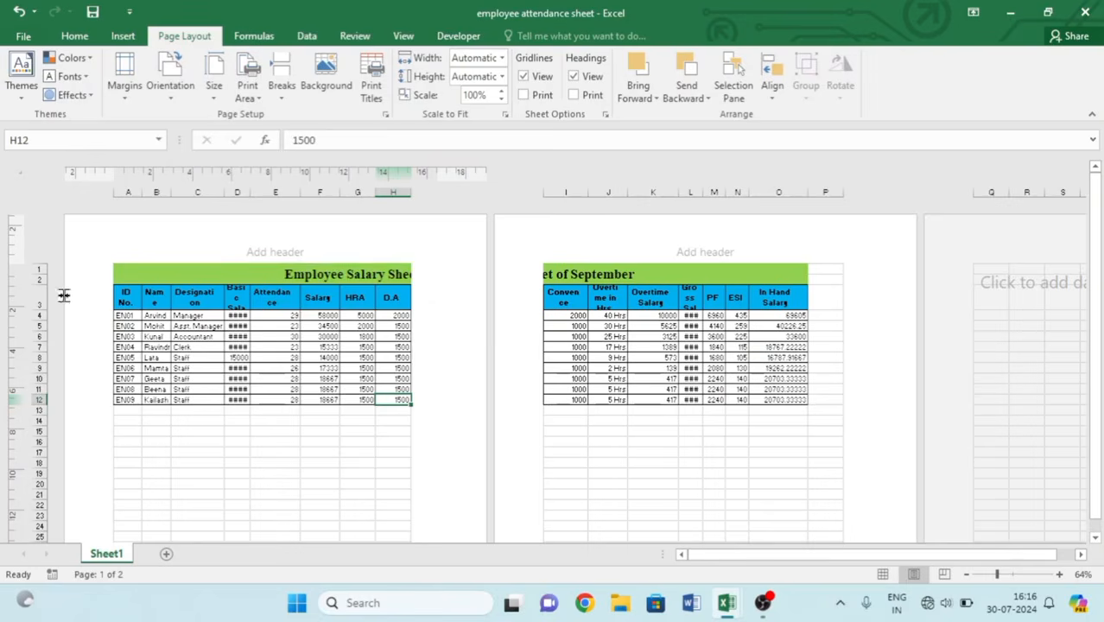
pyautogui.click(122, 99)
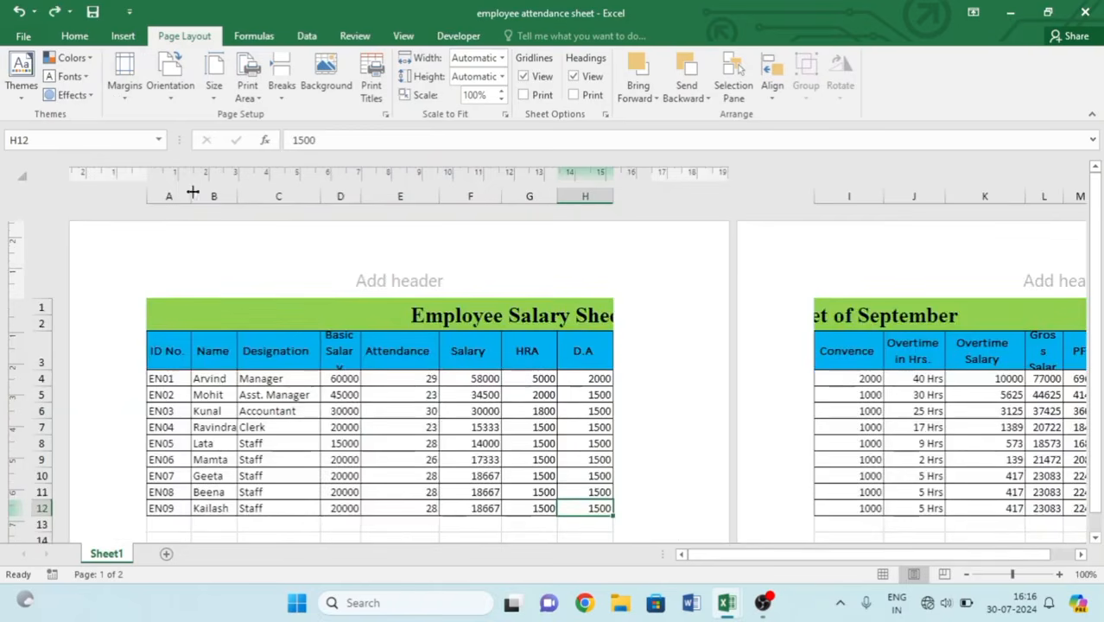
pyautogui.click(123, 83)
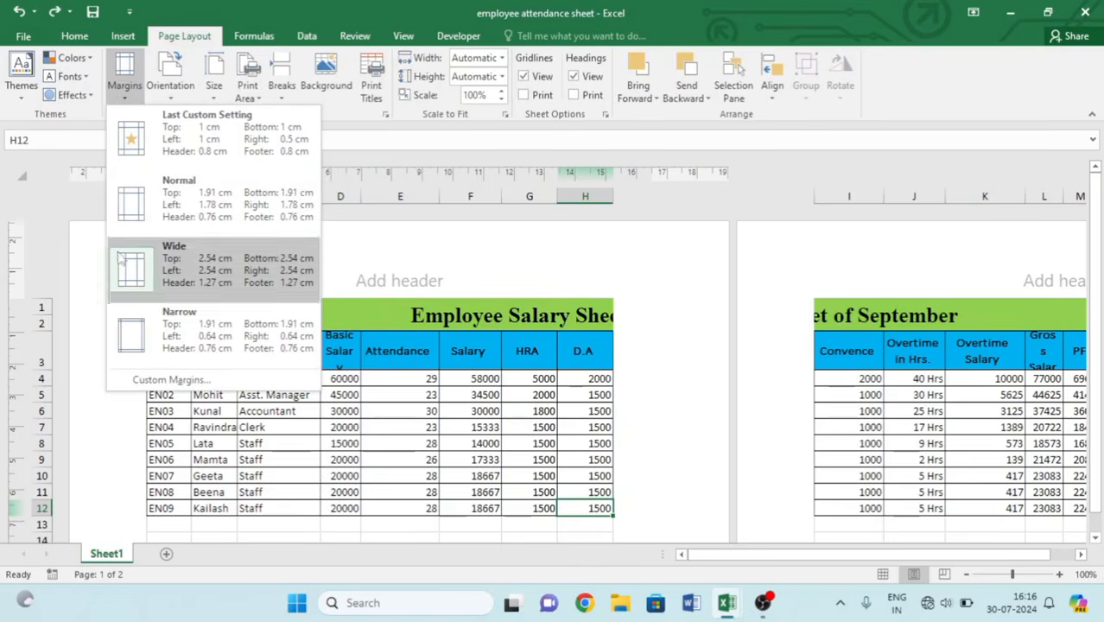
pyautogui.click(216, 345)
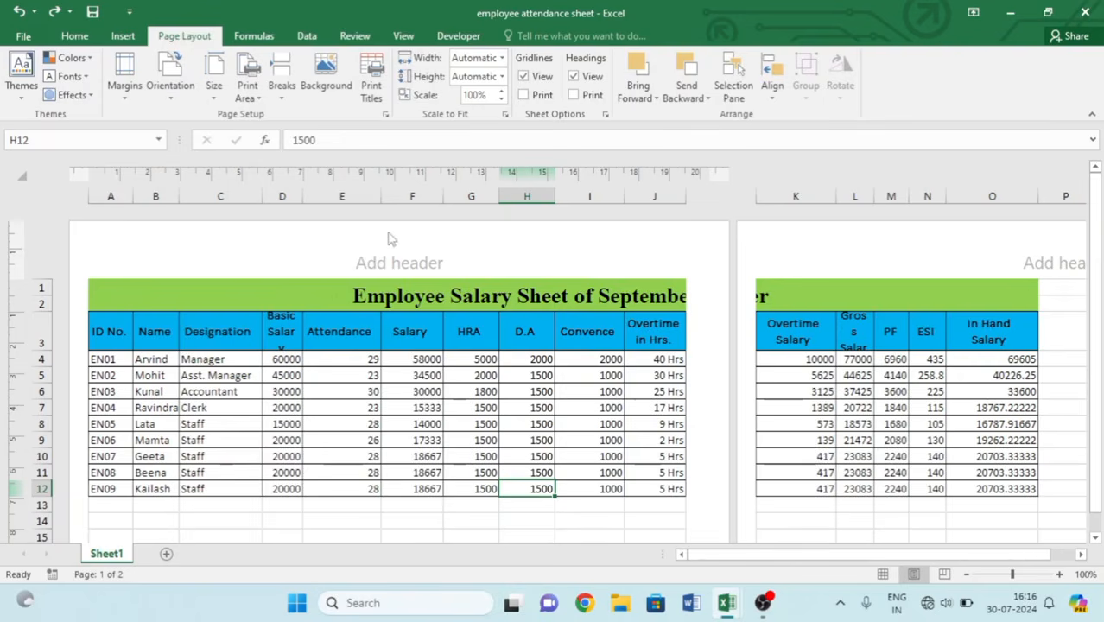
# Set custom page margins of 1 cm for the top, right, bottom and left sides.
pyautogui.click(126, 82)
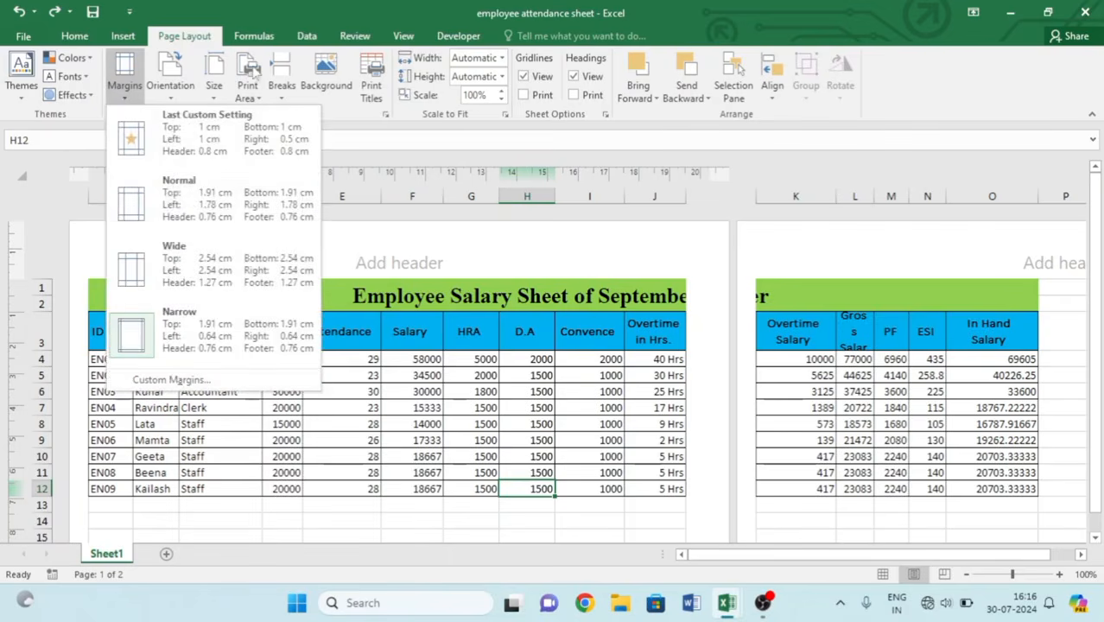
pyautogui.click(152, 376)
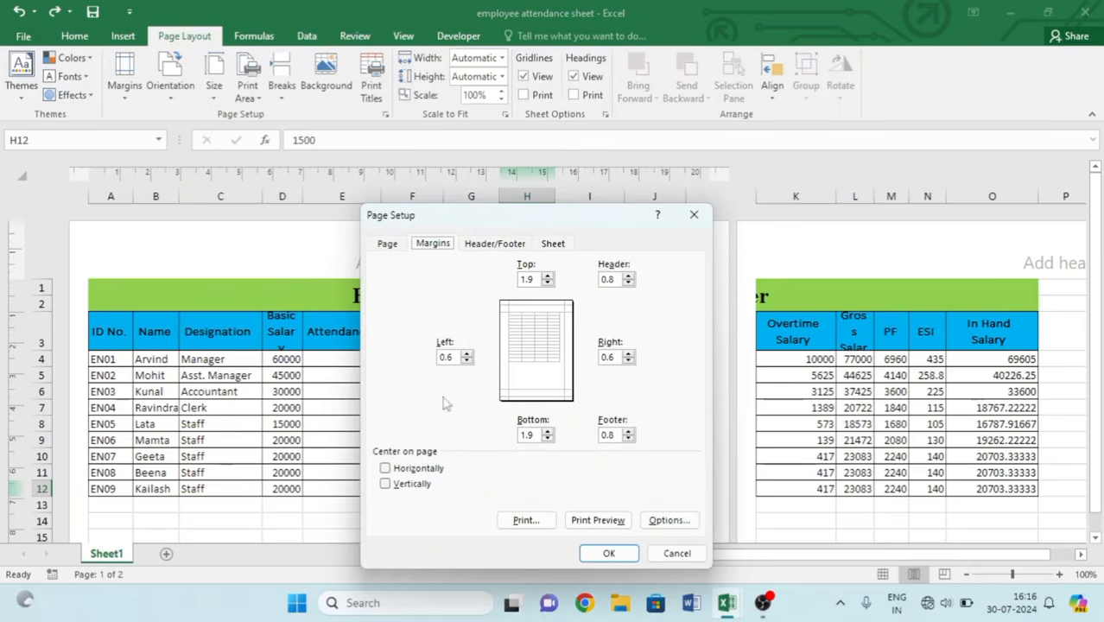
pyautogui.doubleClick(535, 279)
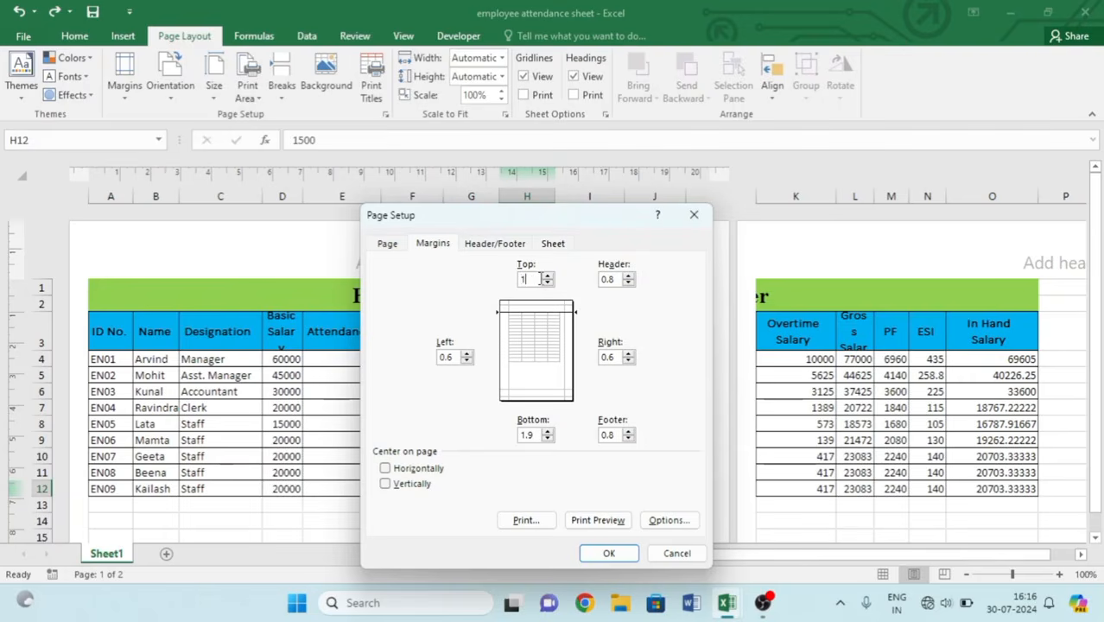
pyautogui.click(629, 361)
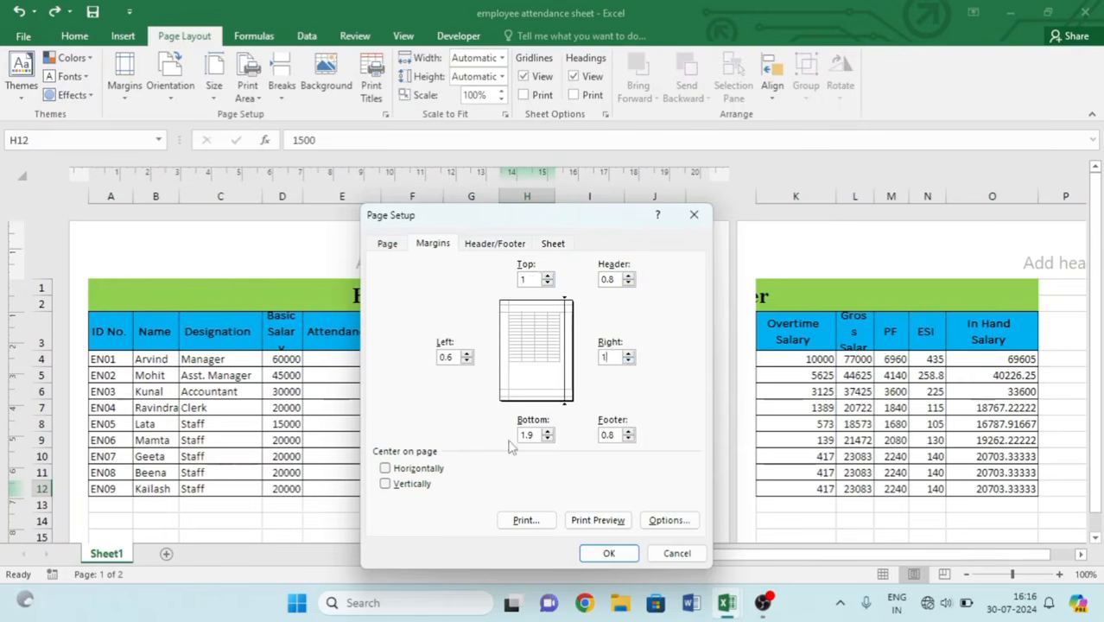
pyautogui.click(547, 439)
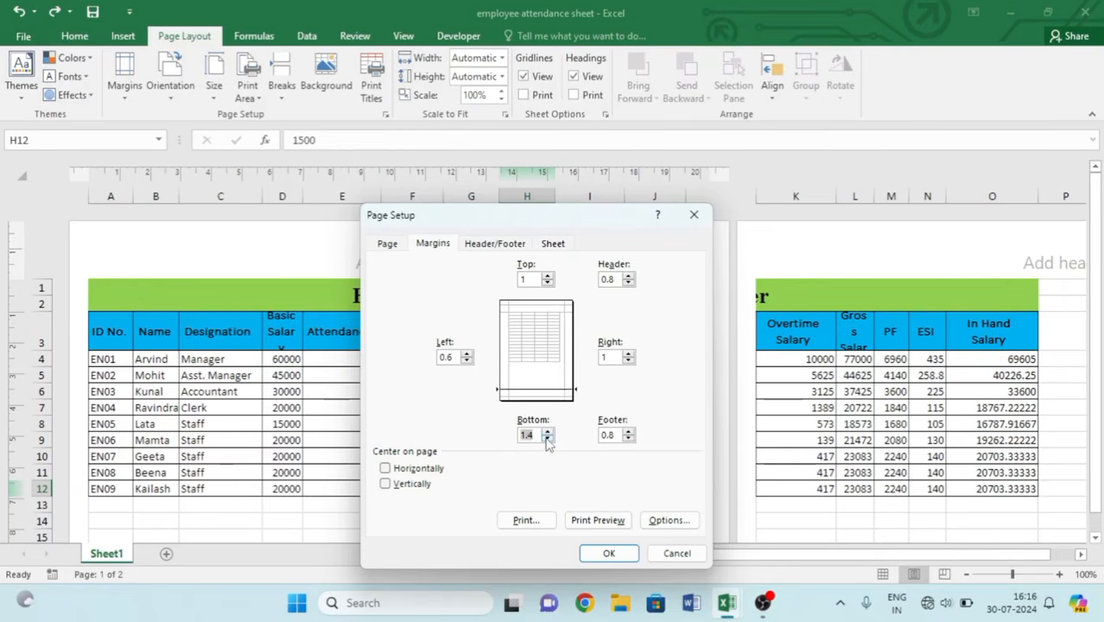
pyautogui.click(467, 360)
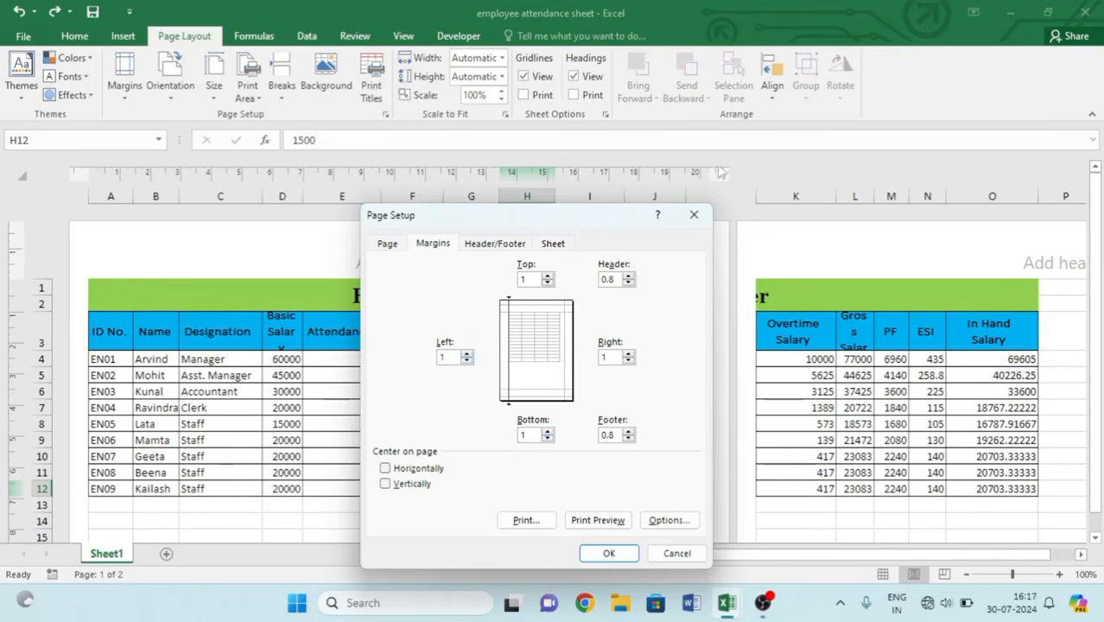
pyautogui.moveTo(509, 216); pyautogui.dragTo(534, 131)
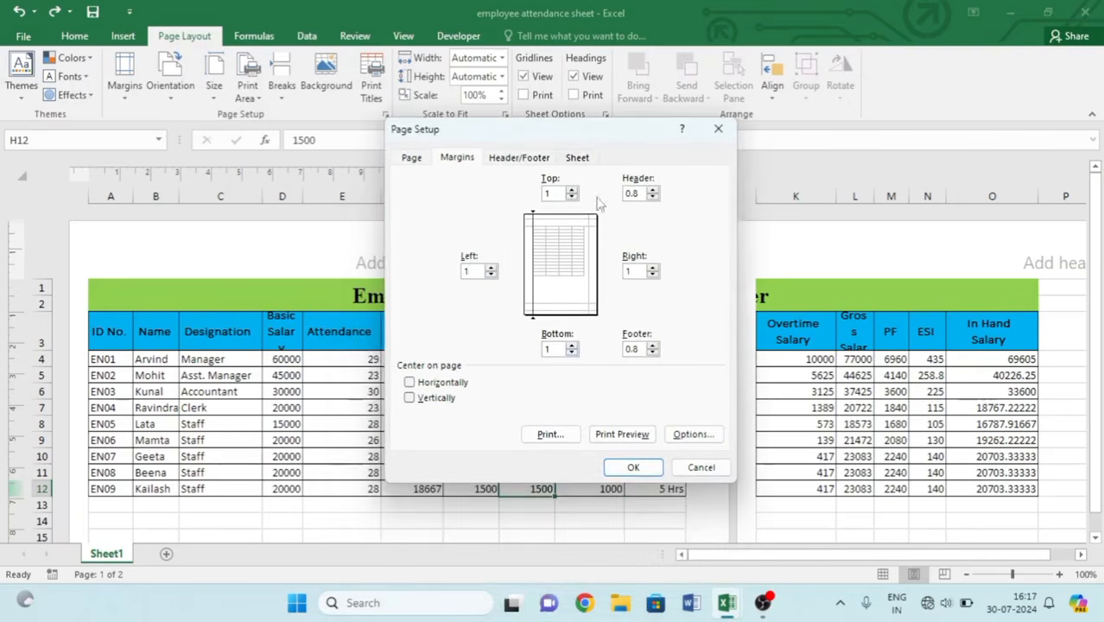
pyautogui.click(633, 467)
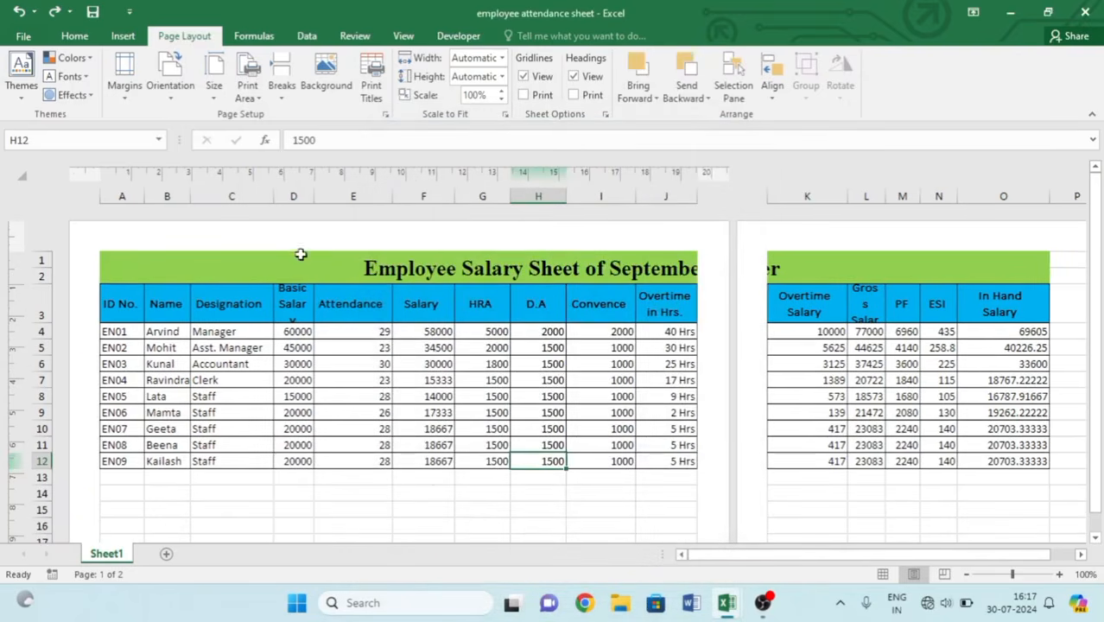
# Change the page orientation to landscape and look over the pages at 51% zoom.
pyautogui.scroll(-3, 583, 350)
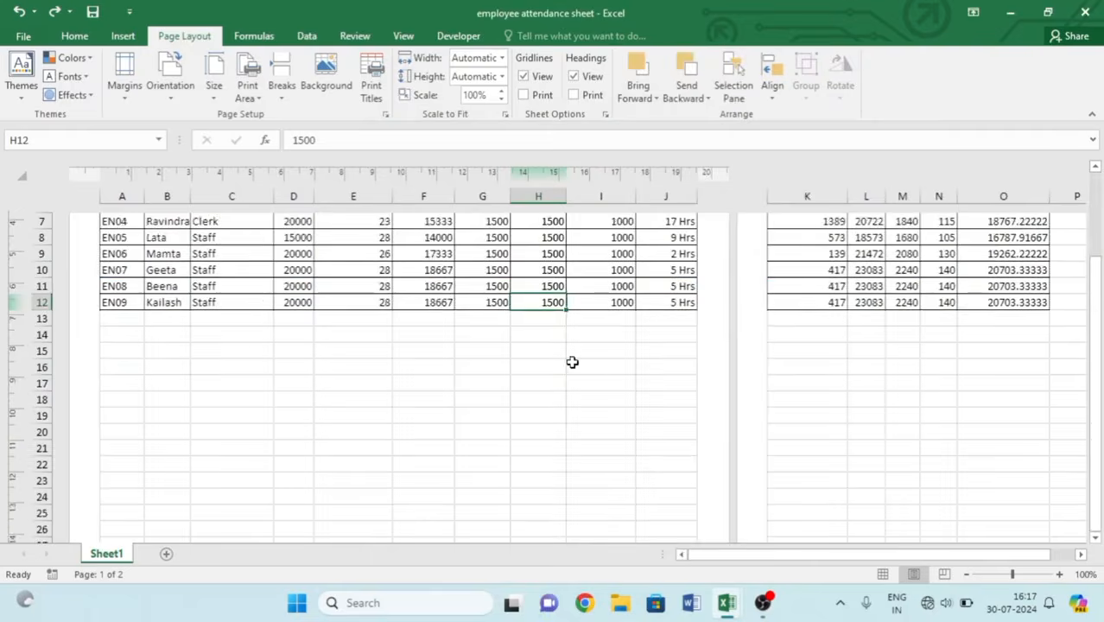
pyautogui.scroll(3, 572, 362)
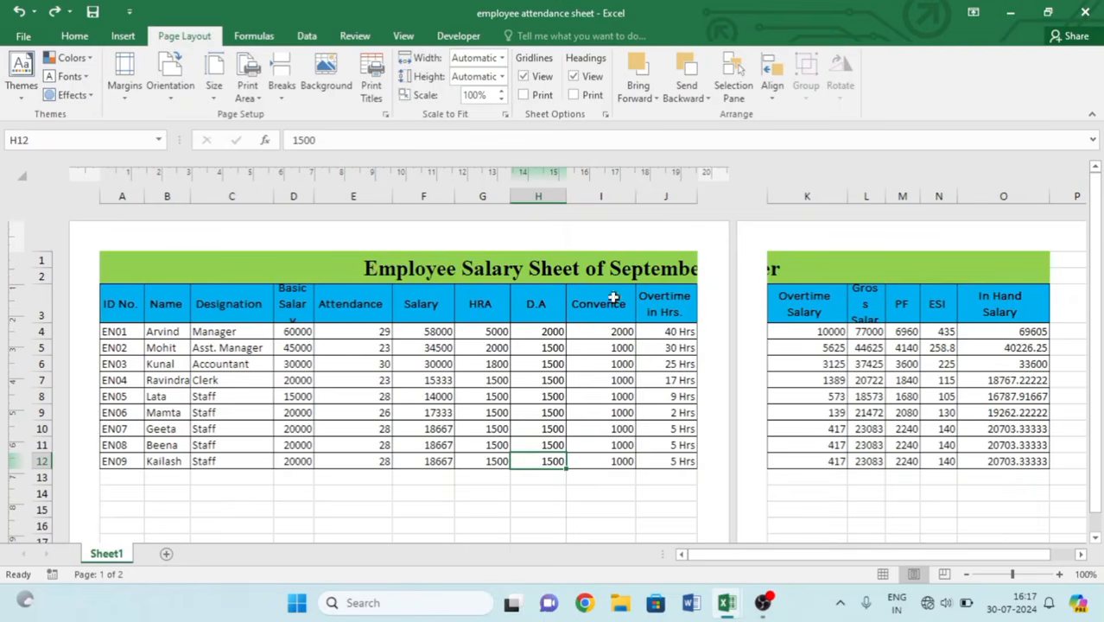
pyautogui.click(173, 96)
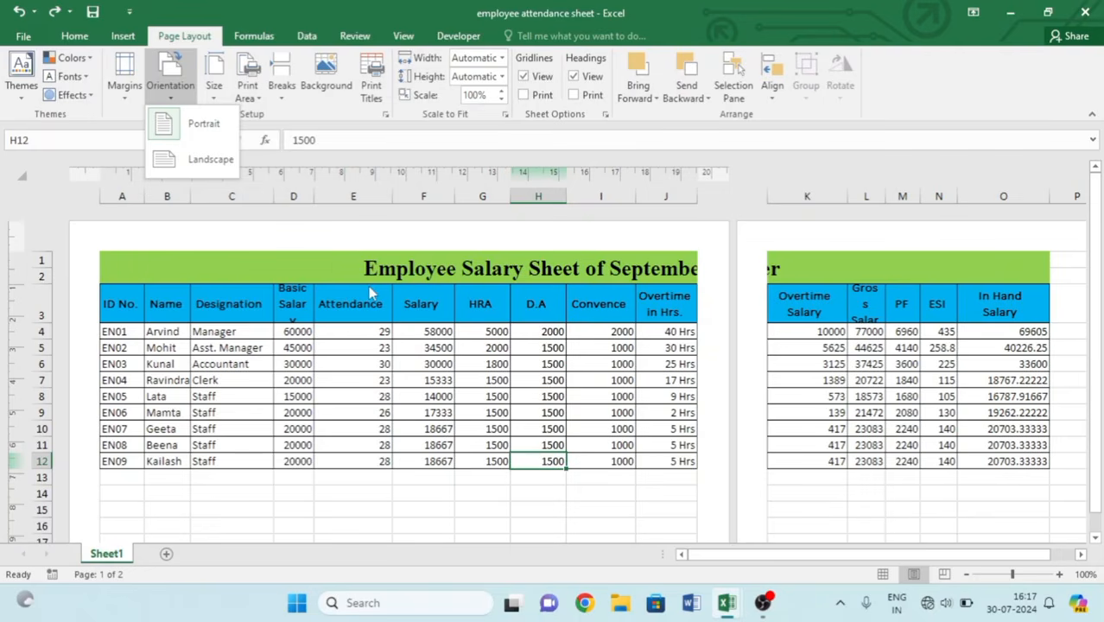
pyautogui.click(202, 155)
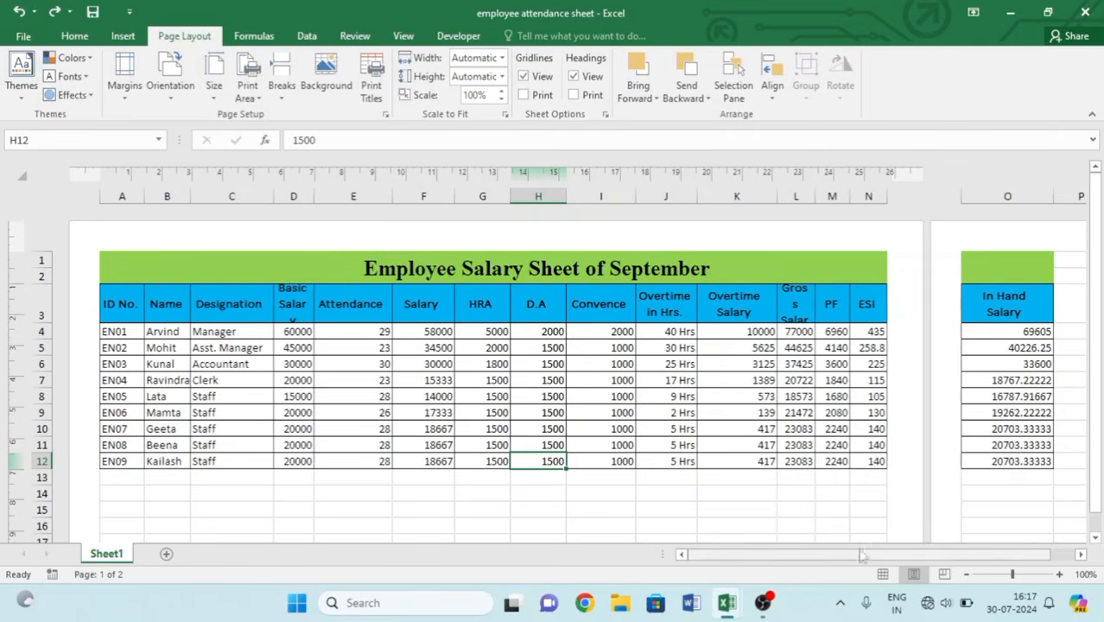
pyautogui.click(993, 575)
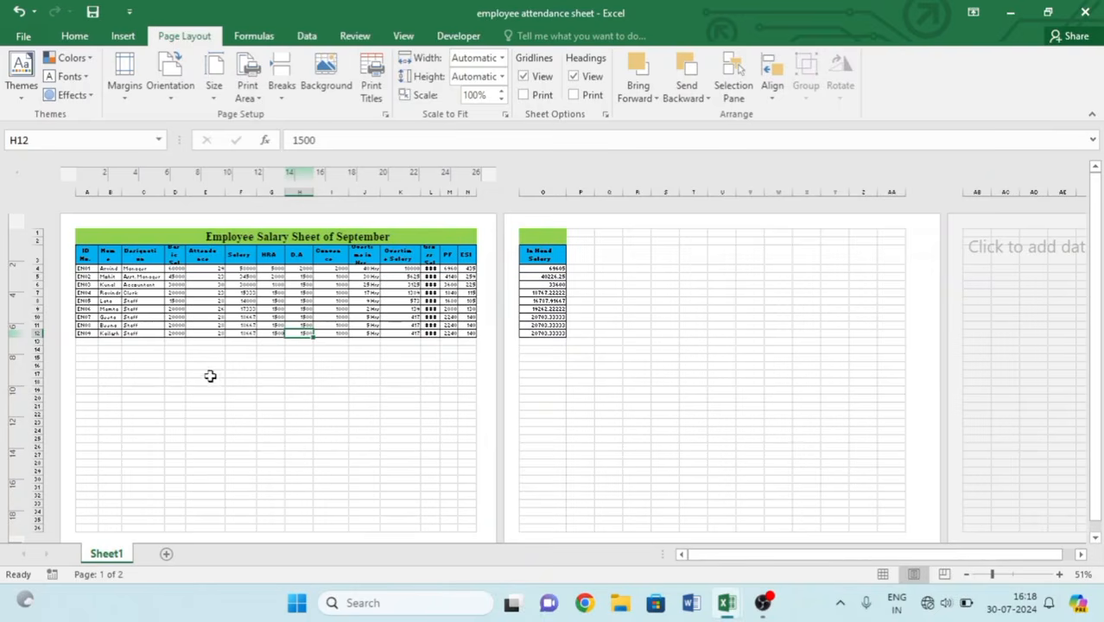
pyautogui.scroll(-3, 208, 372)
pyautogui.scroll(3, 202, 321)
# Switch the page orientation to portrait and look over the resulting pages.
pyautogui.click(168, 90)
pyautogui.click(178, 119)
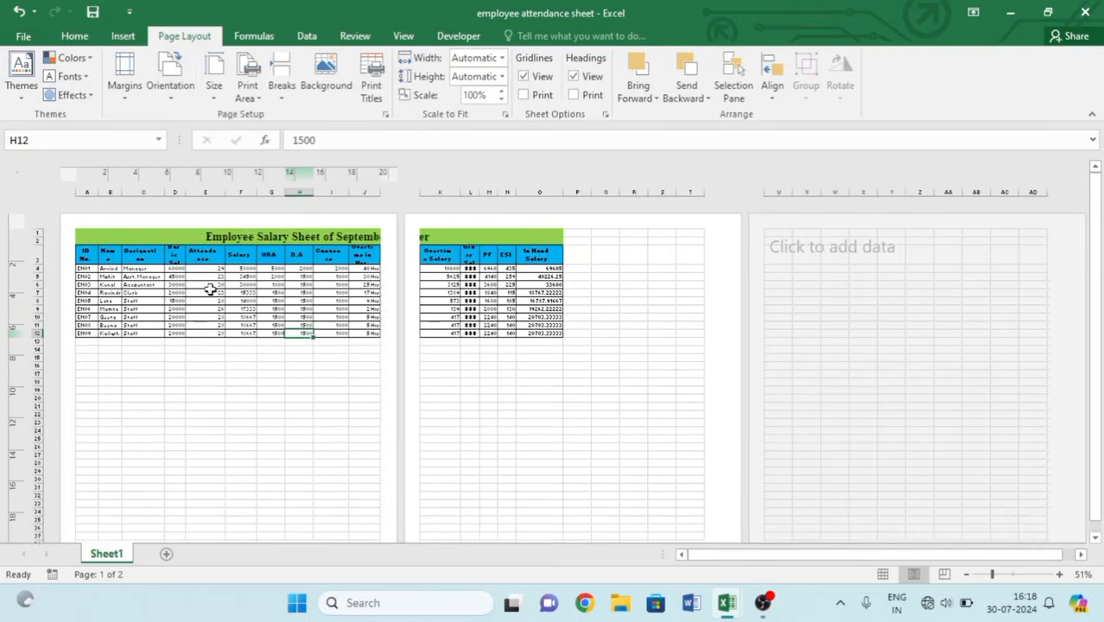
pyautogui.scroll(-3, 207, 294)
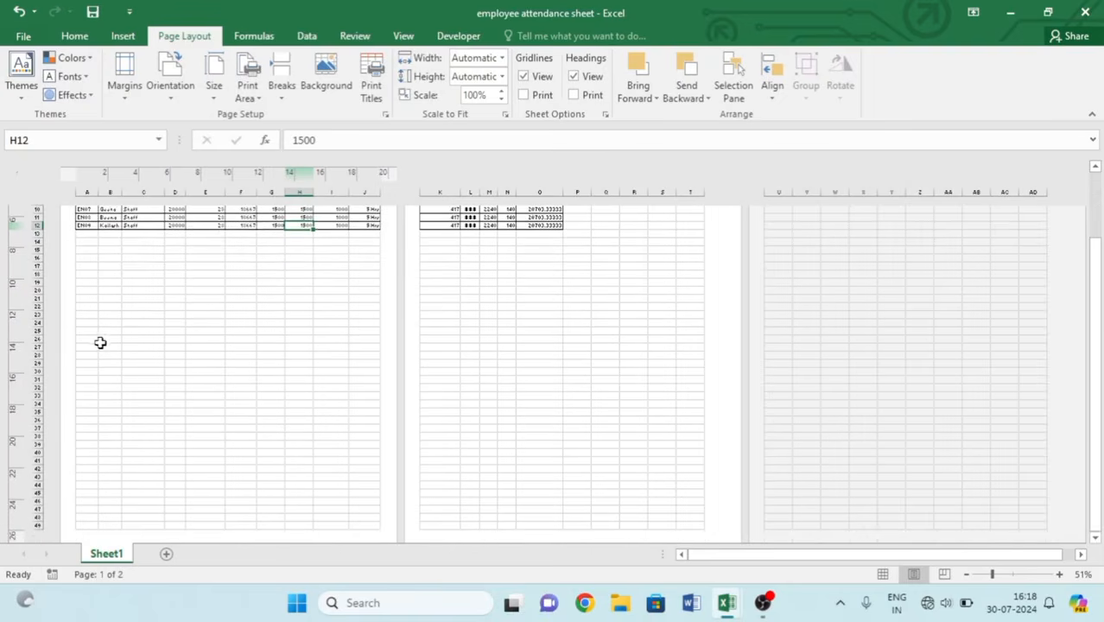
pyautogui.scroll(2, 244, 338)
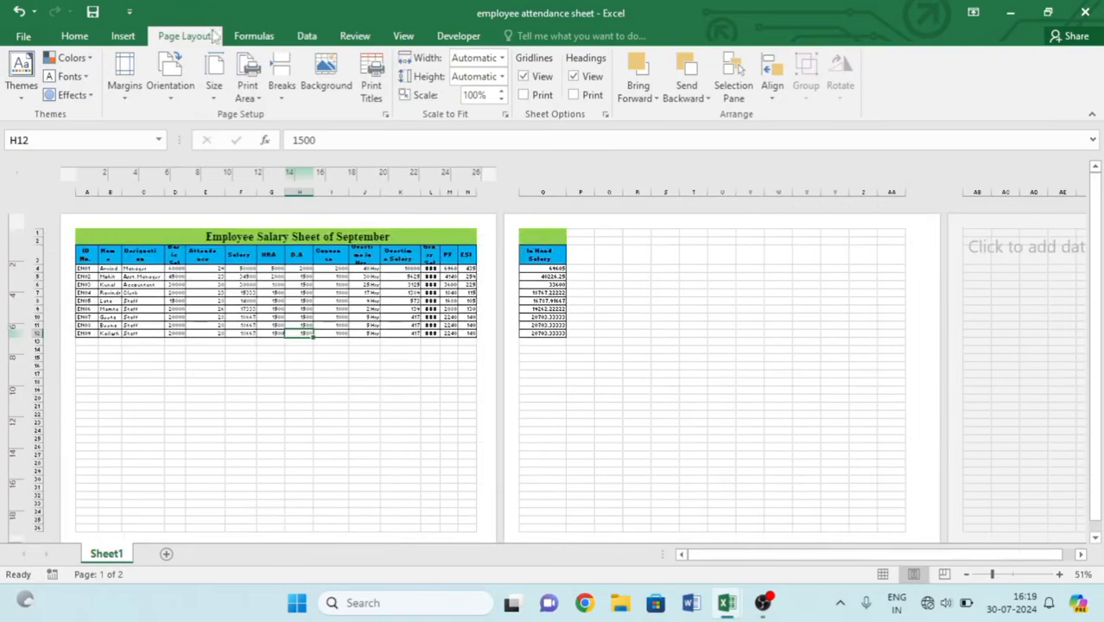
# Return the sheet to Normal view, set portrait orientation and check the result in the print preview.
pyautogui.click(213, 102)
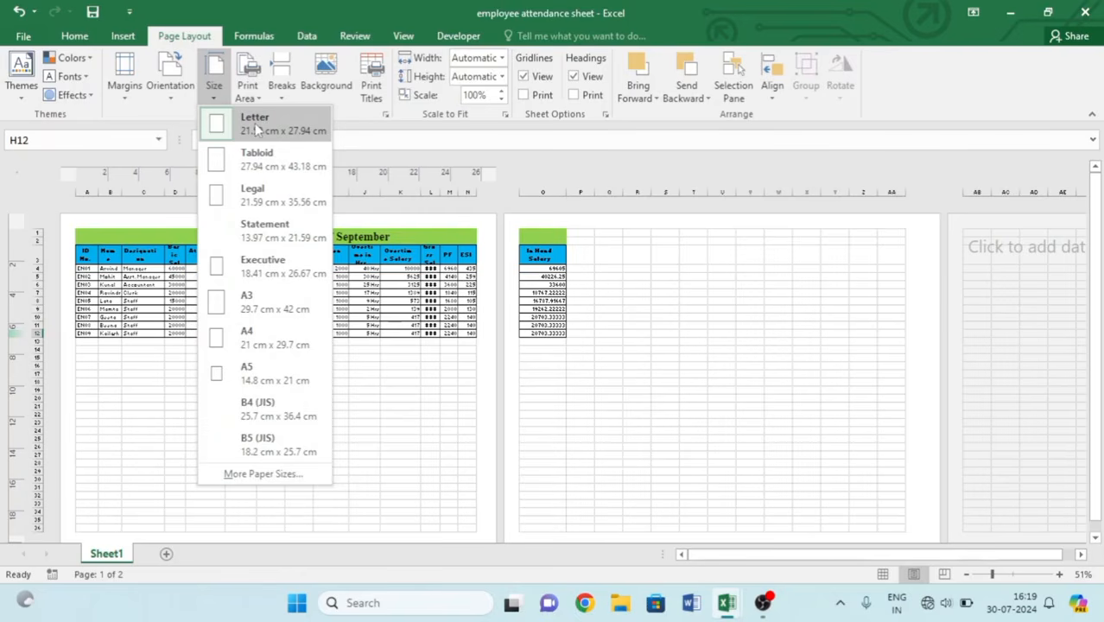
pyautogui.click(883, 575)
pyautogui.click(170, 82)
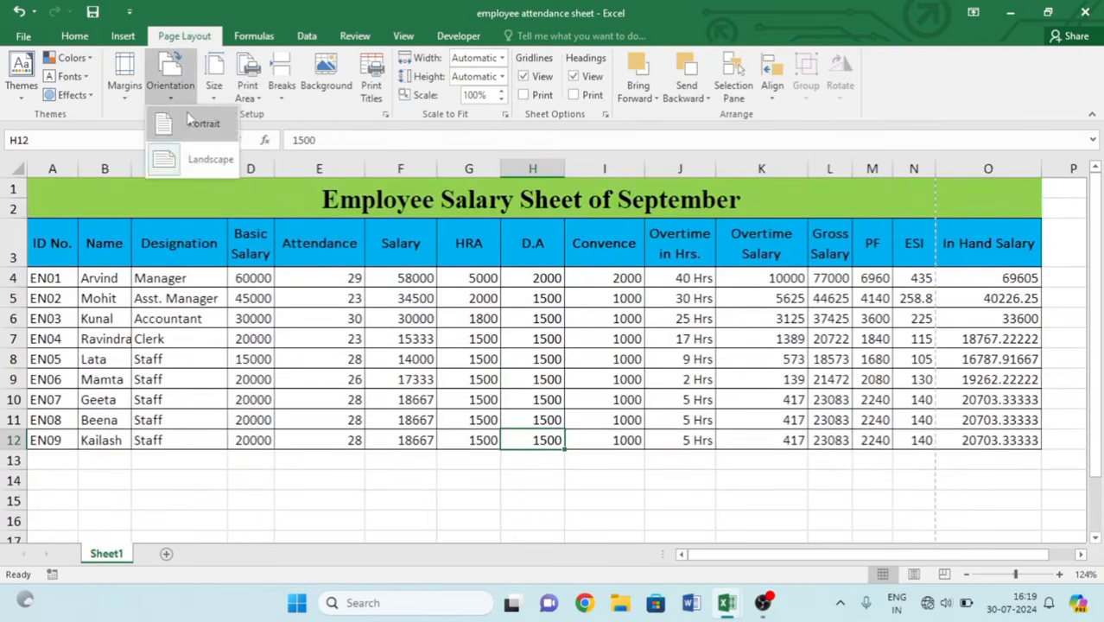
pyautogui.click(194, 123)
pyautogui.click(399, 210)
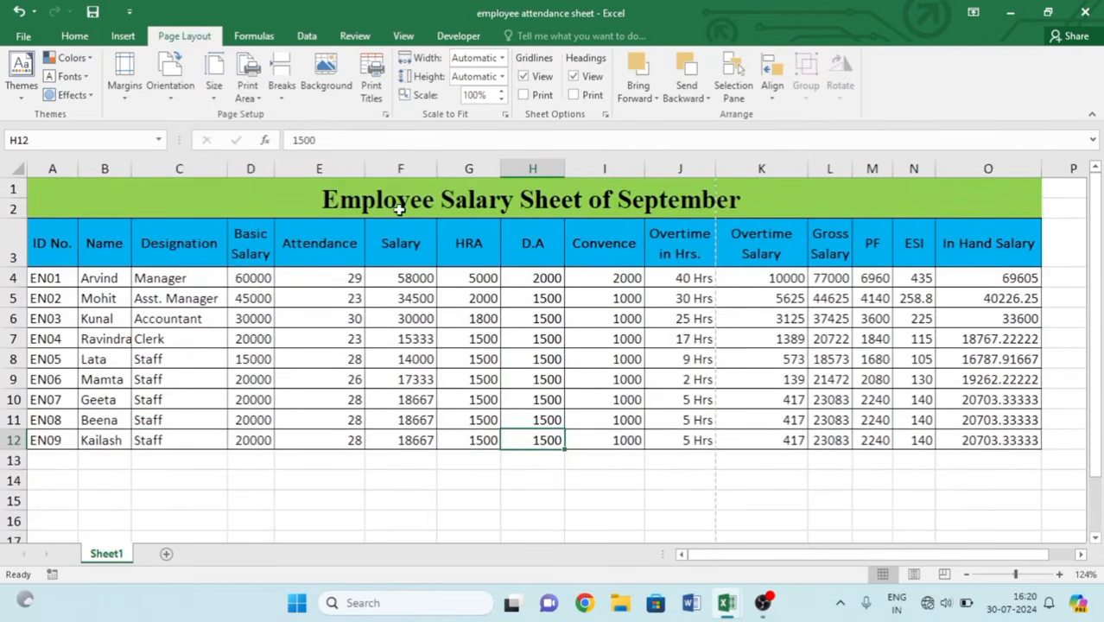
pyautogui.hotkey('ctrl', 'p')
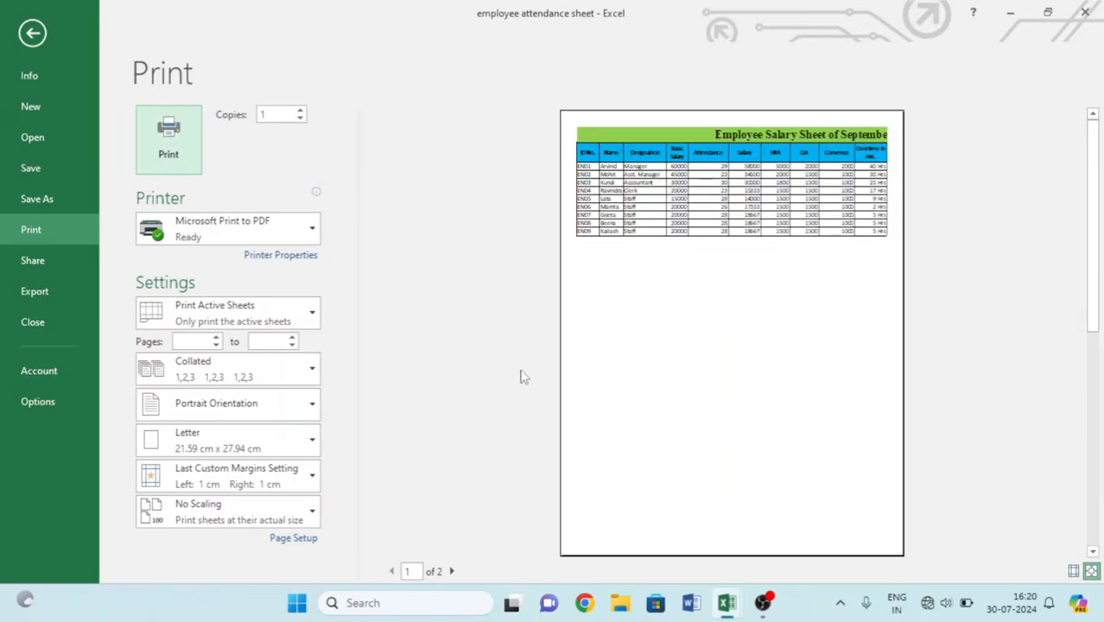
pyautogui.click(32, 33)
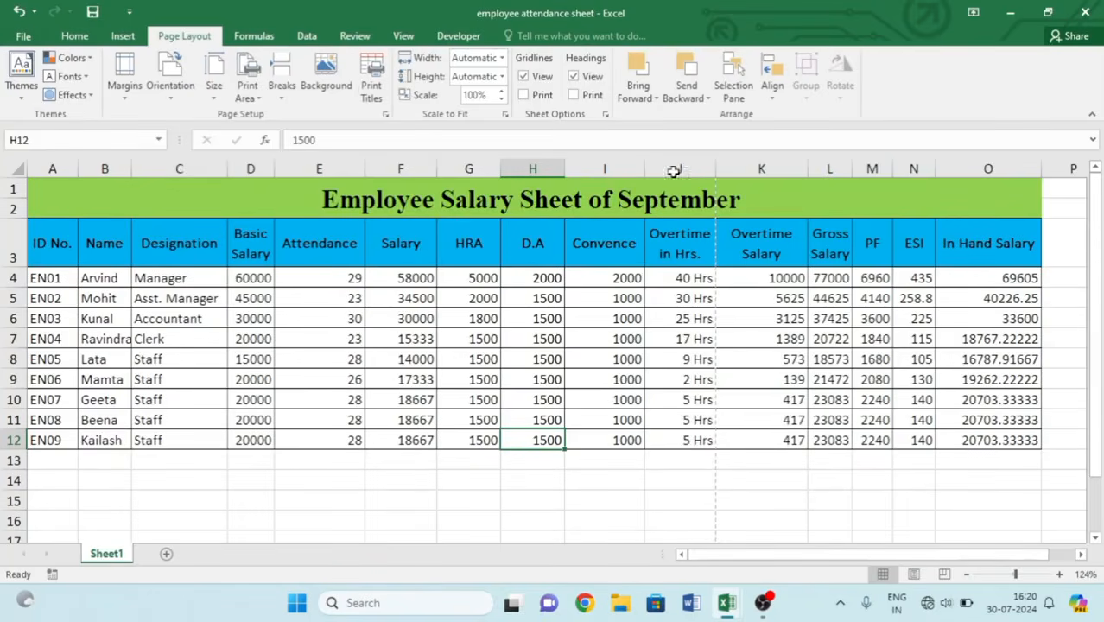
# Change the page orientation to landscape and check the sheet in the print preview.
pyautogui.click(168, 79)
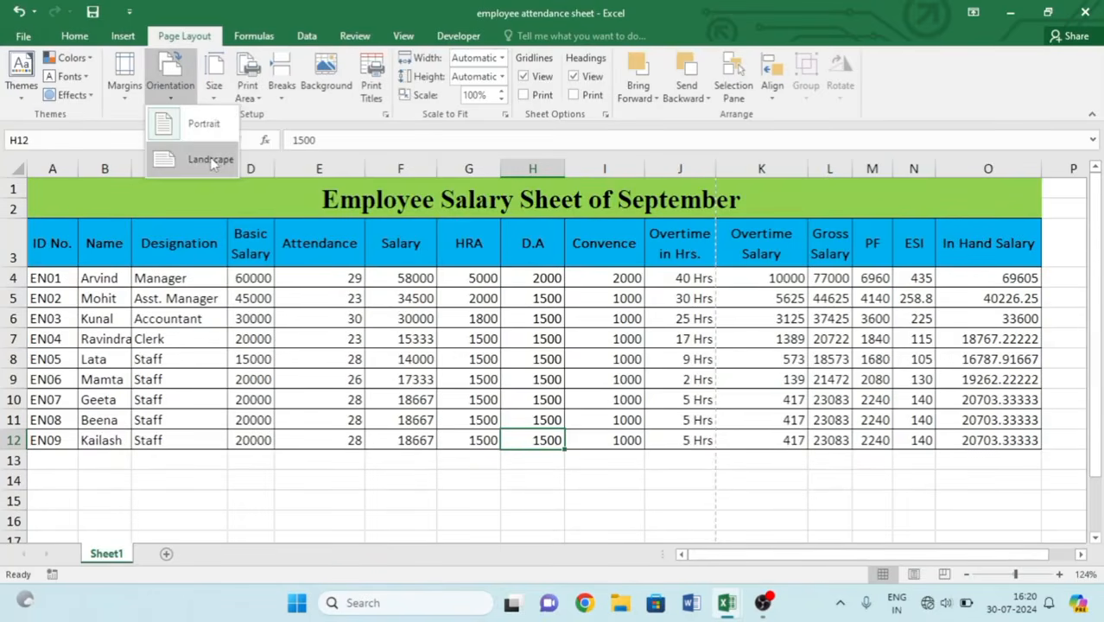
pyautogui.click(210, 161)
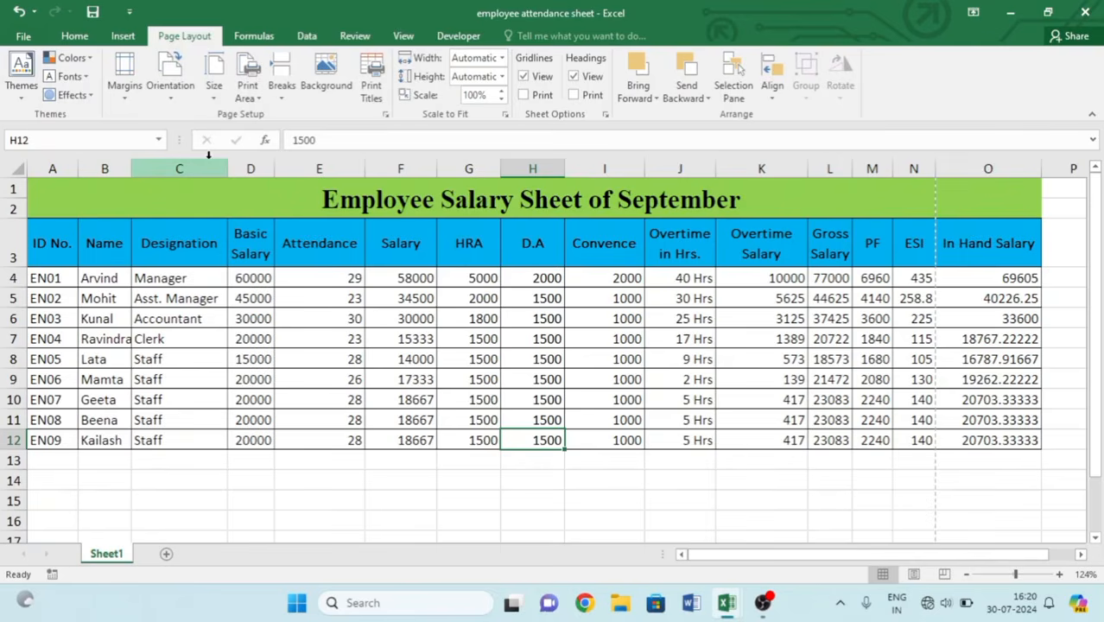
pyautogui.hotkey('ctrl', 'p')
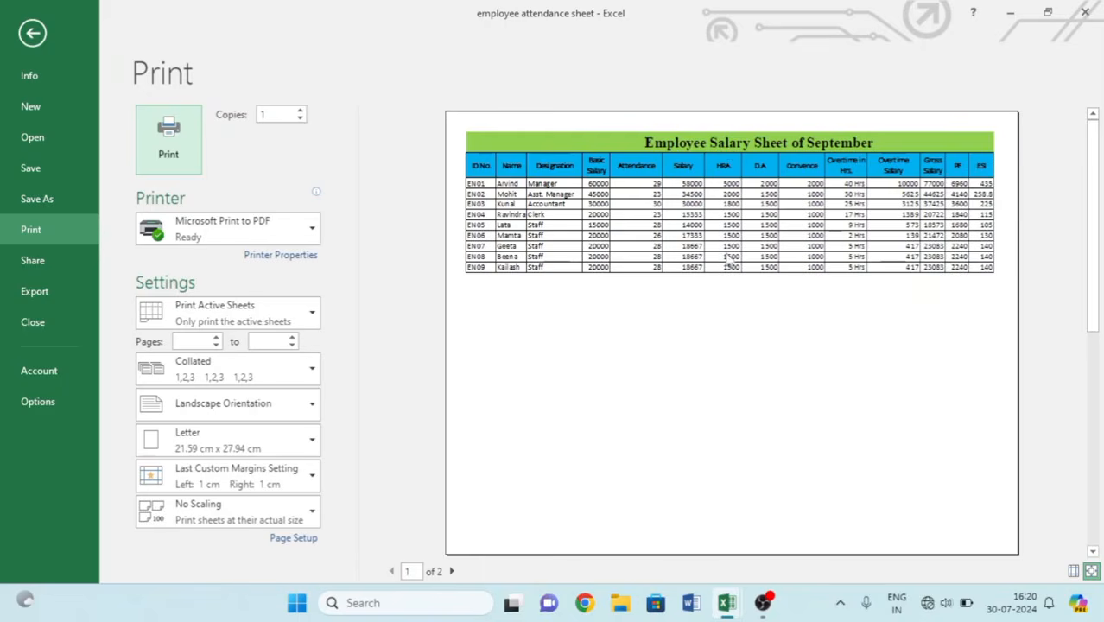
pyautogui.click(39, 27)
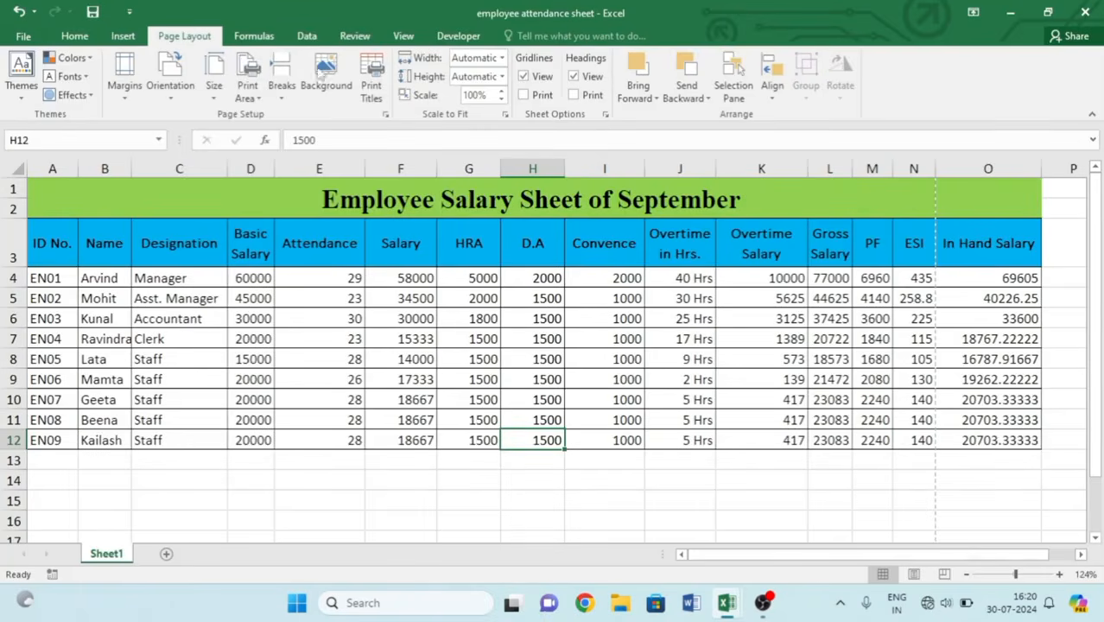
# Set the paper size to A4 and the page orientation to portrait, and inspect the page break across the table.
pyautogui.click(214, 82)
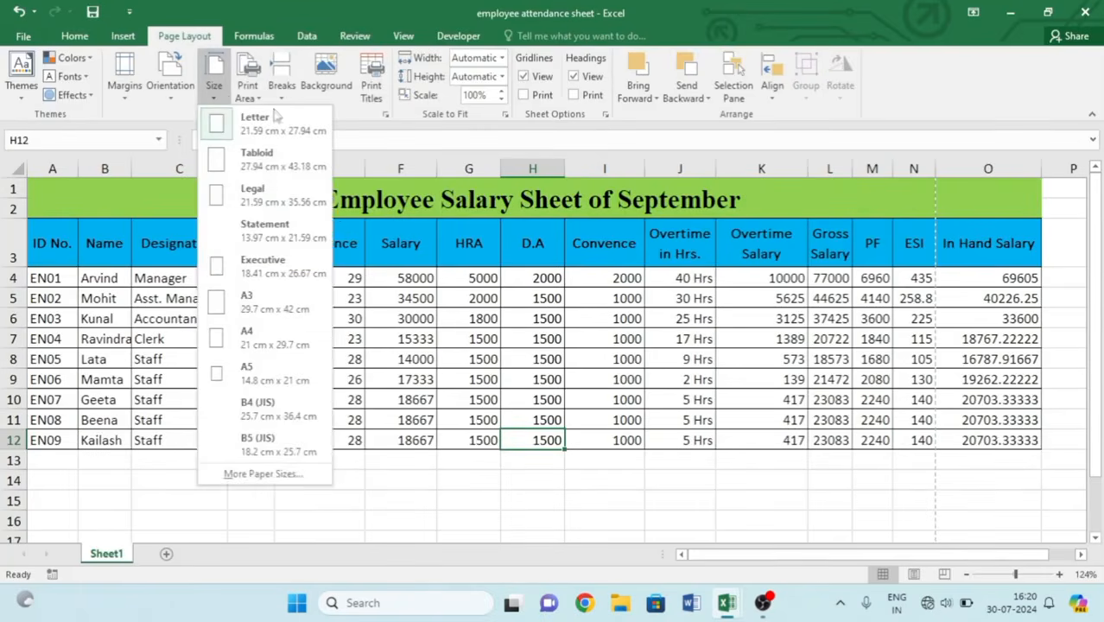
pyautogui.click(264, 337)
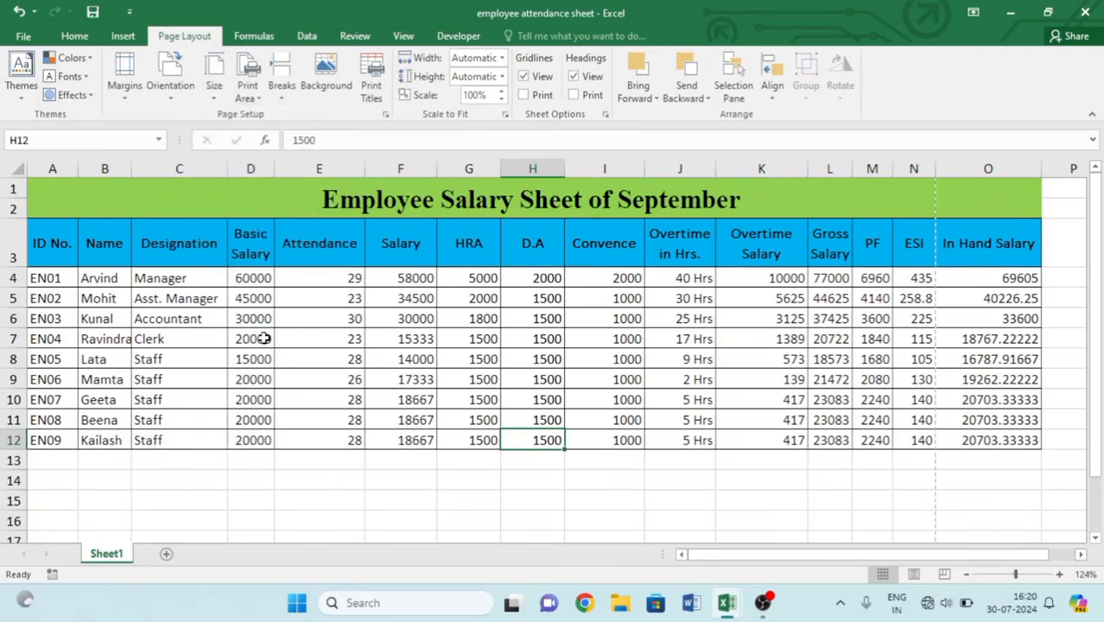
pyautogui.click(171, 82)
pyautogui.click(199, 119)
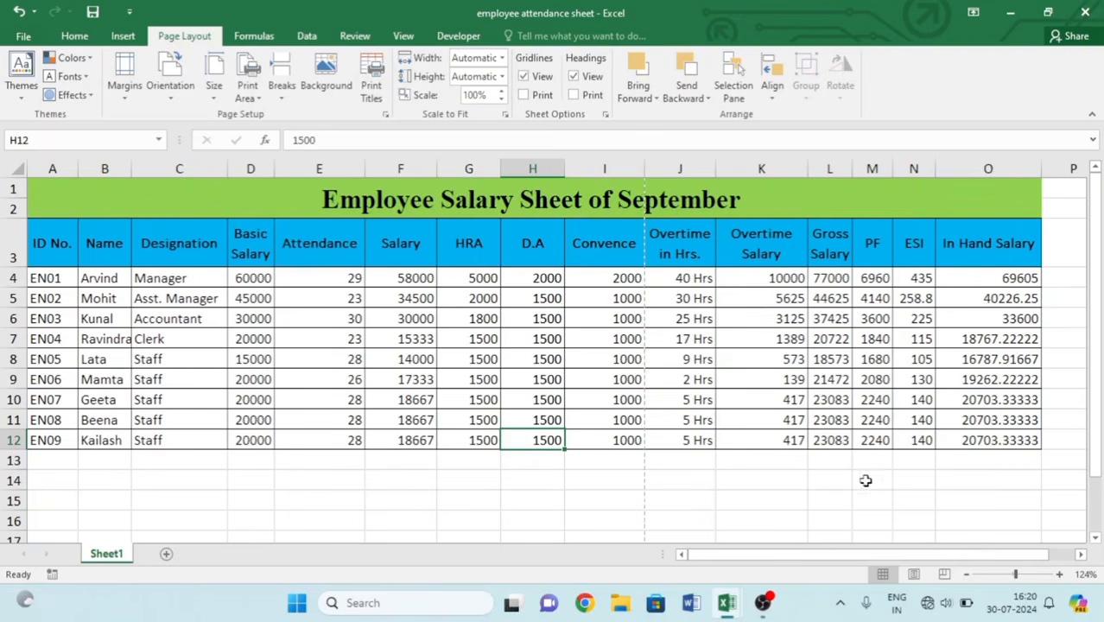
pyautogui.moveTo(1016, 575); pyautogui.dragTo(1029, 575)
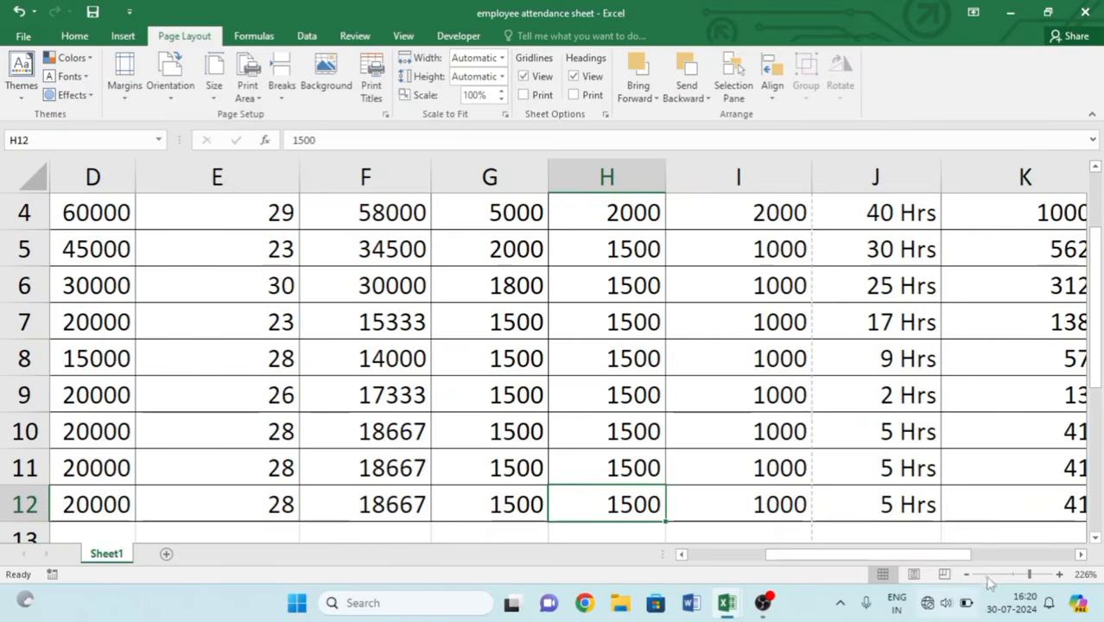
pyautogui.moveTo(1030, 575); pyautogui.dragTo(1020, 575)
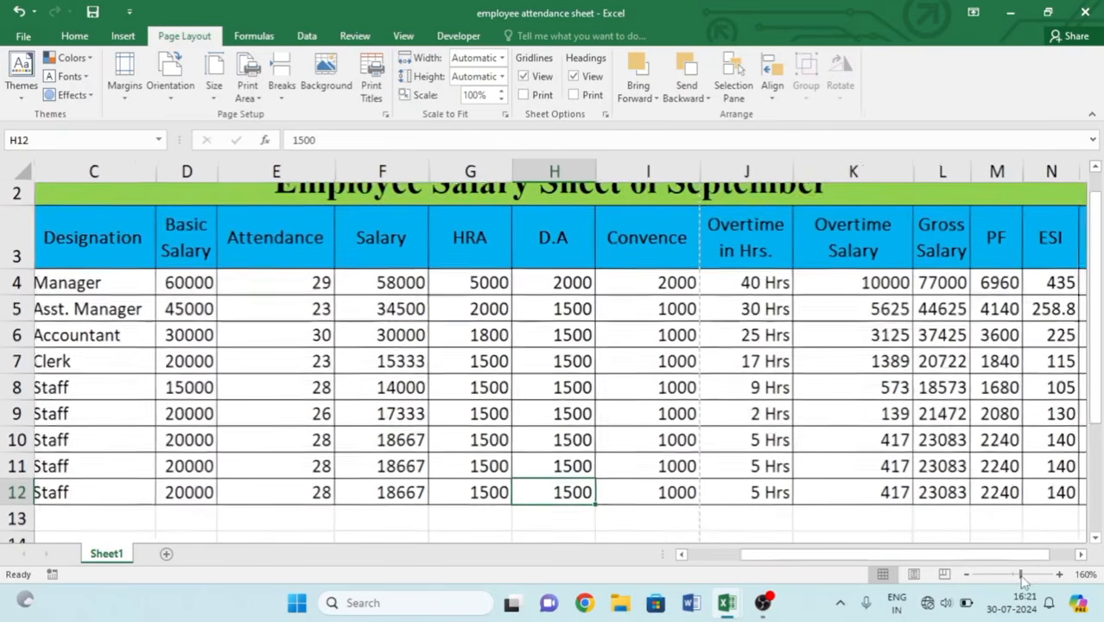
pyautogui.scroll(-1, 729, 353)
pyautogui.scroll(1, 728, 353)
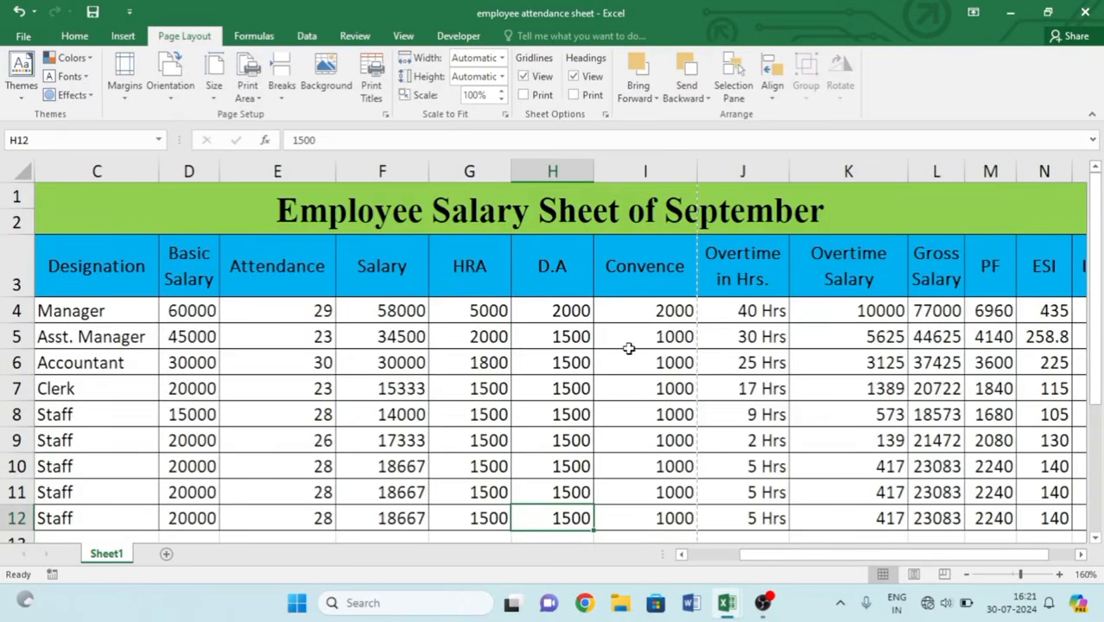
# Set the paper size to A3 and look over the whole pages in Page Layout view at 23% zoom.
pyautogui.click(212, 93)
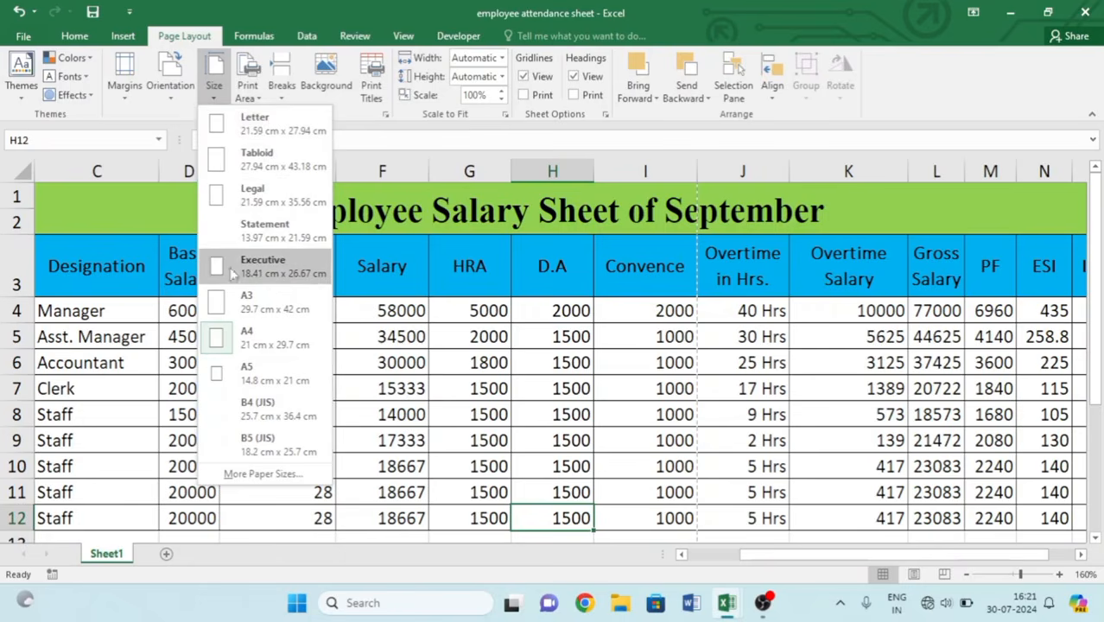
pyautogui.click(269, 310)
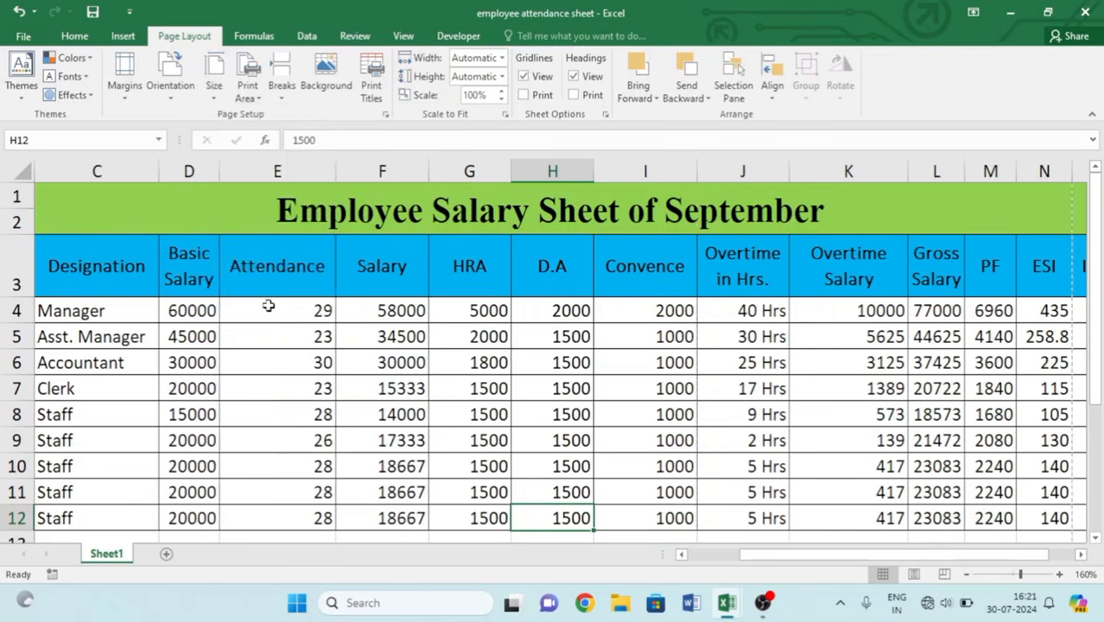
pyautogui.click(170, 86)
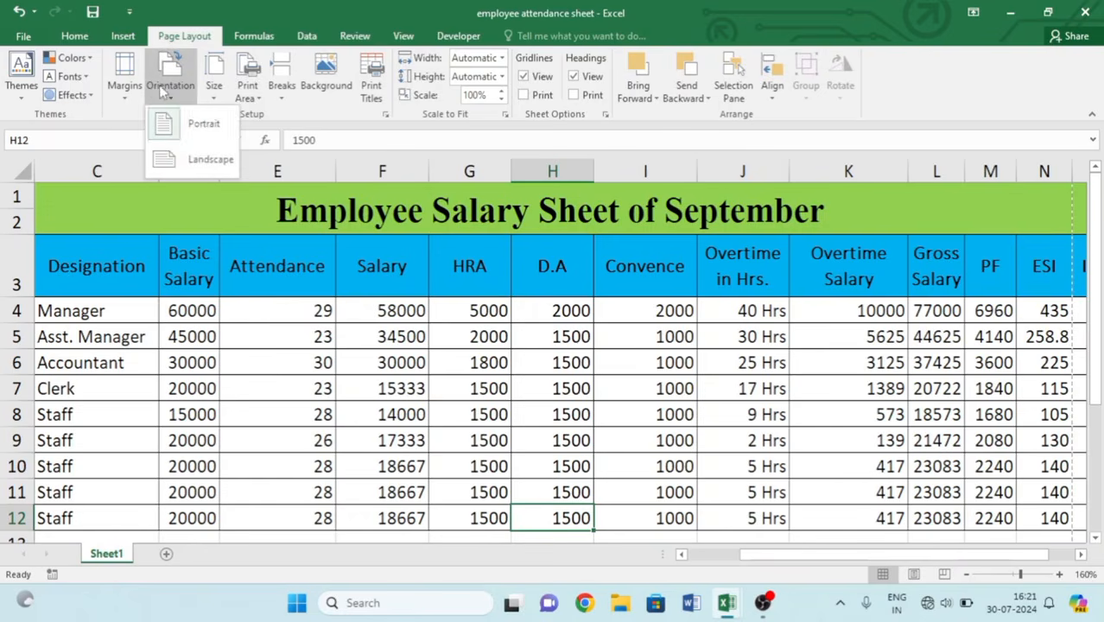
pyautogui.click(1004, 575)
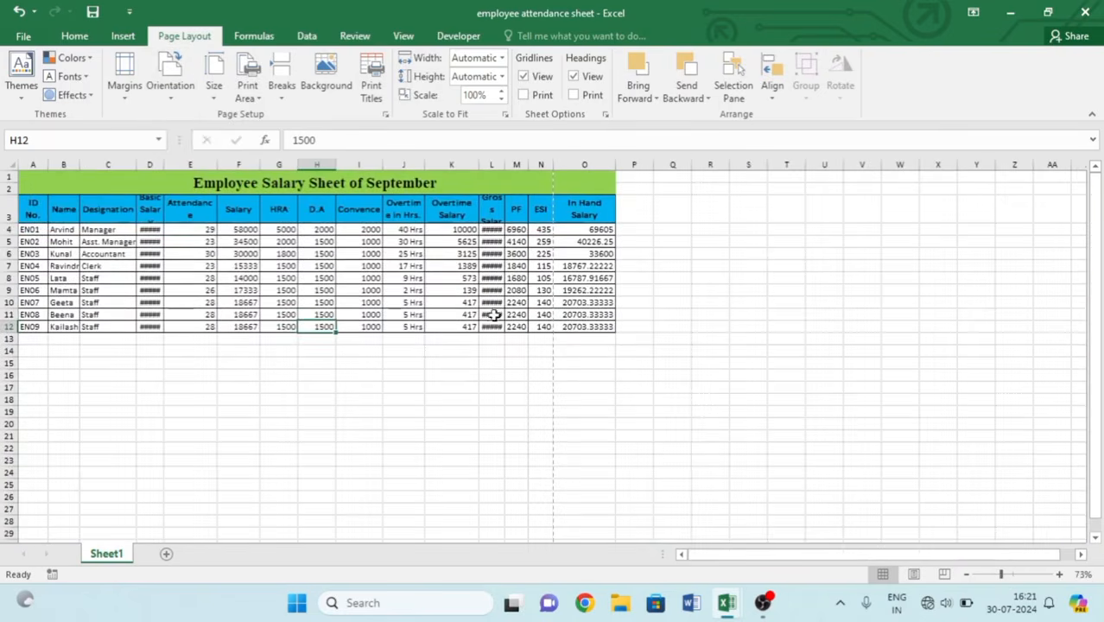
pyautogui.click(913, 574)
pyautogui.scroll(-5, 427, 397)
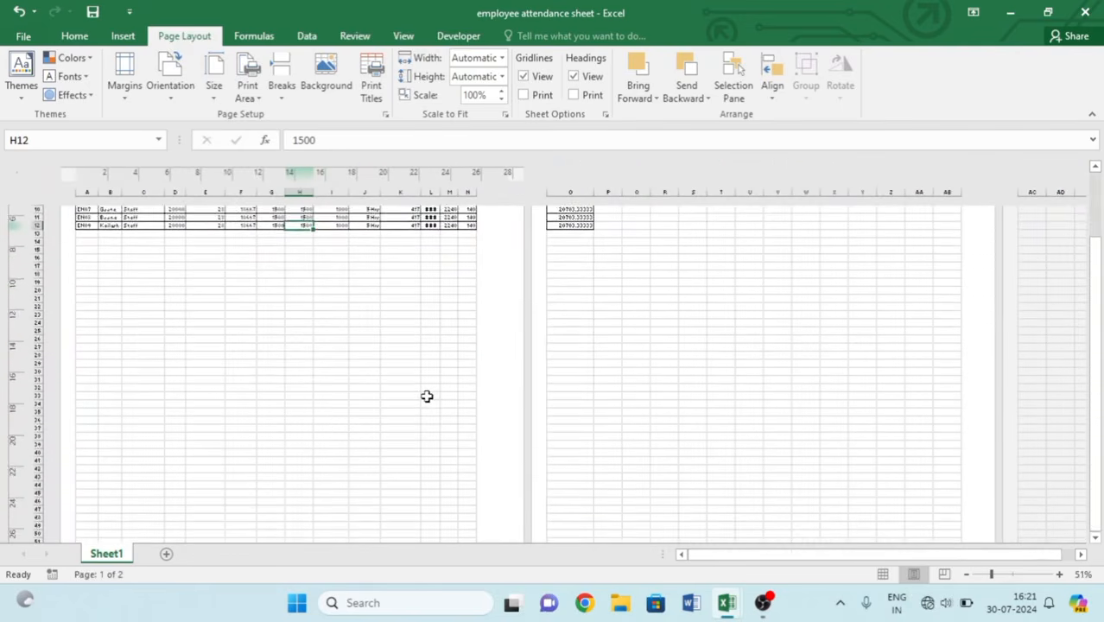
pyautogui.scroll(3, 427, 397)
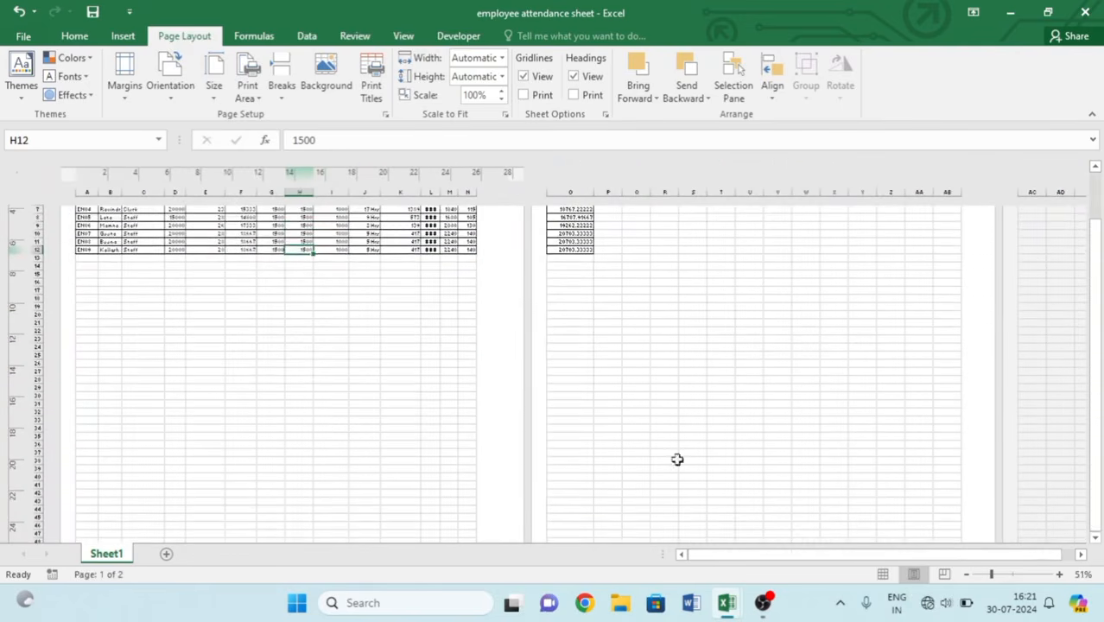
pyautogui.click(979, 575)
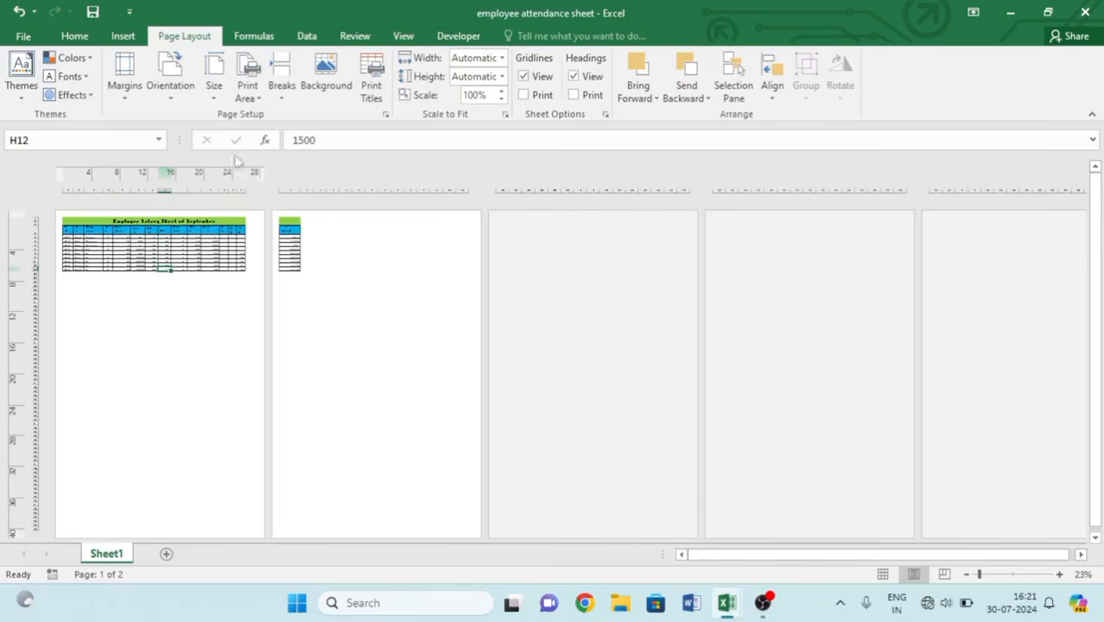
pyautogui.click(213, 84)
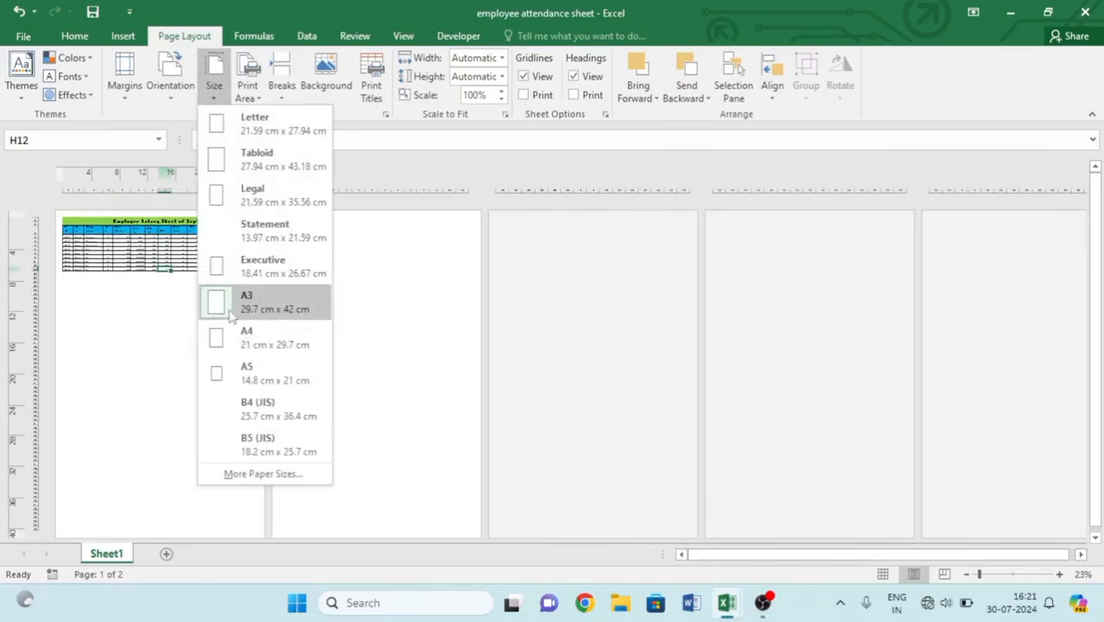
pyautogui.click(160, 317)
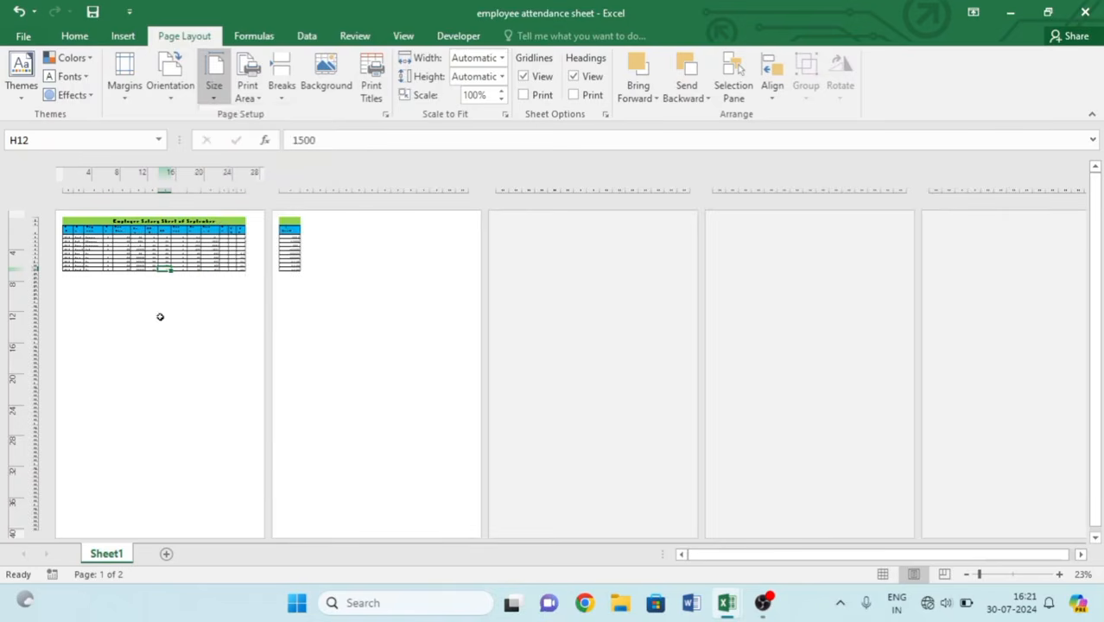
# Switch the paper size to A4 and replace it with A5 to compare how the table splits across pages.
pyautogui.click(216, 100)
pyautogui.click(291, 354)
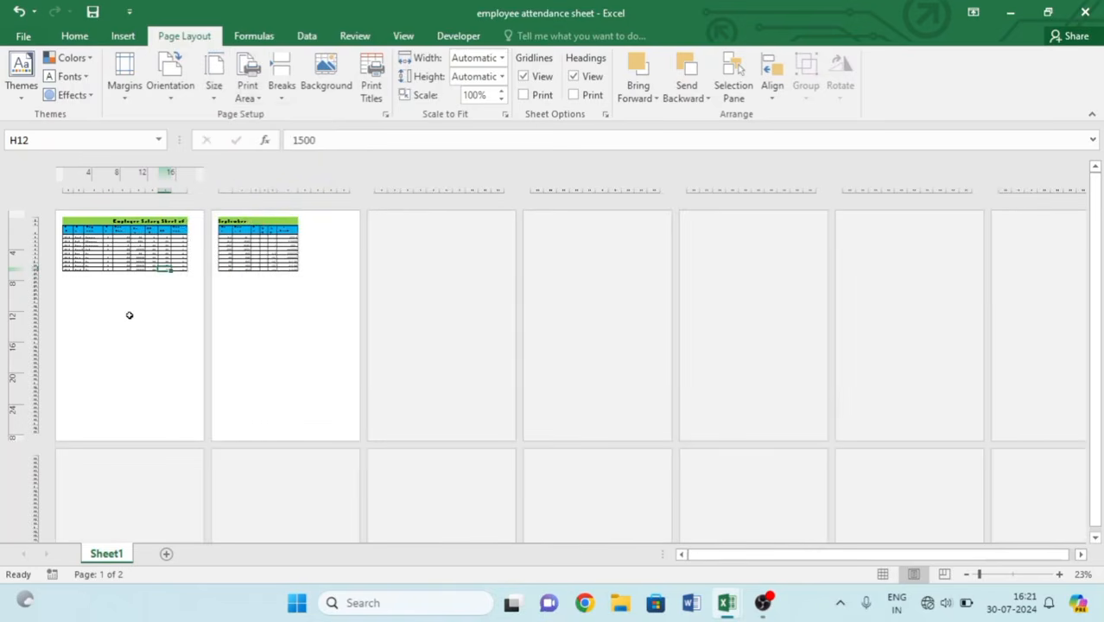
pyautogui.click(213, 86)
pyautogui.click(264, 373)
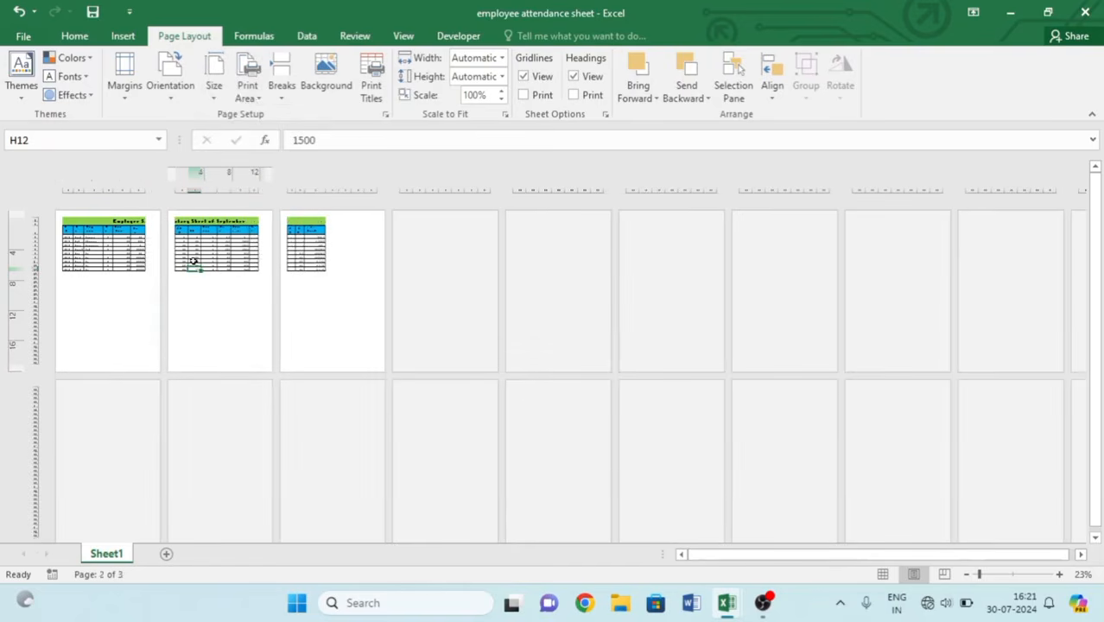
# Set the paper size to Letter and return the sheet to Normal view.
pyautogui.click(214, 87)
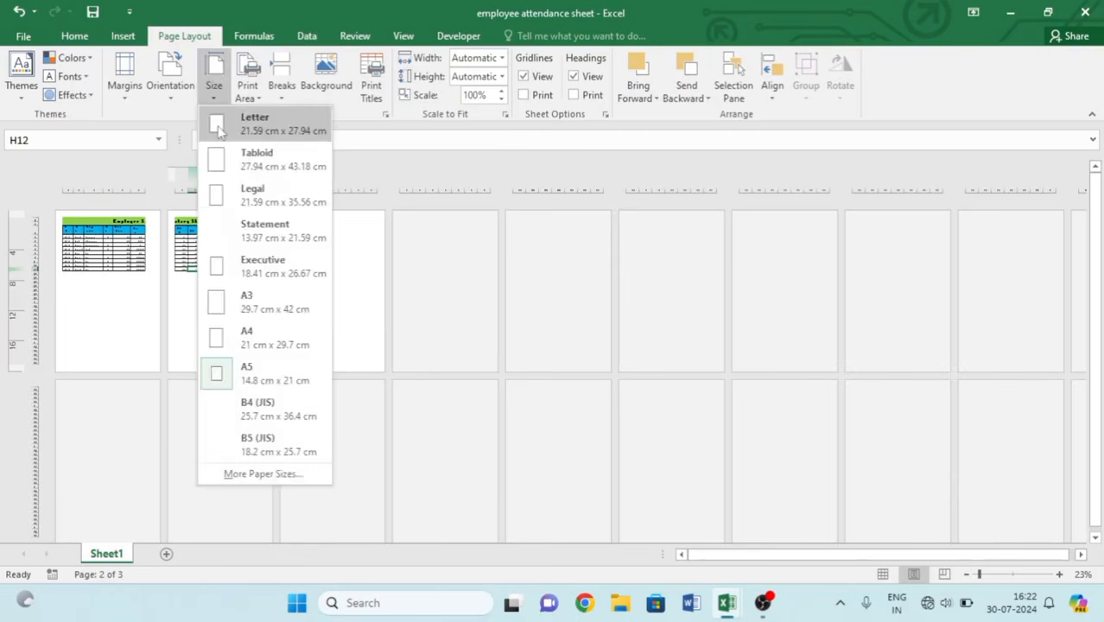
pyautogui.click(218, 128)
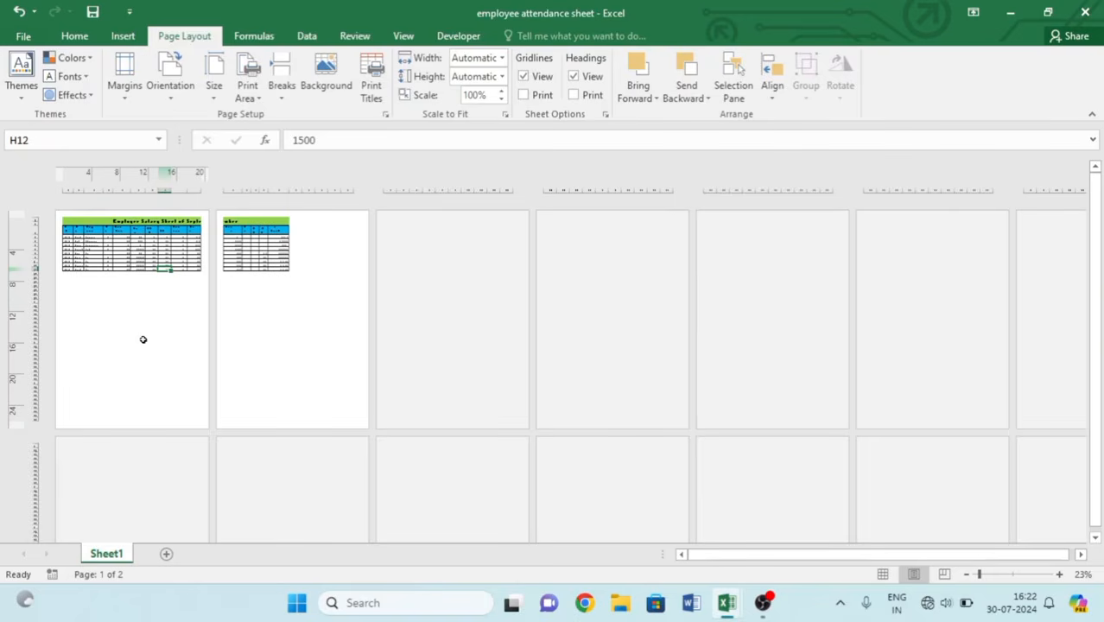
pyautogui.click(214, 82)
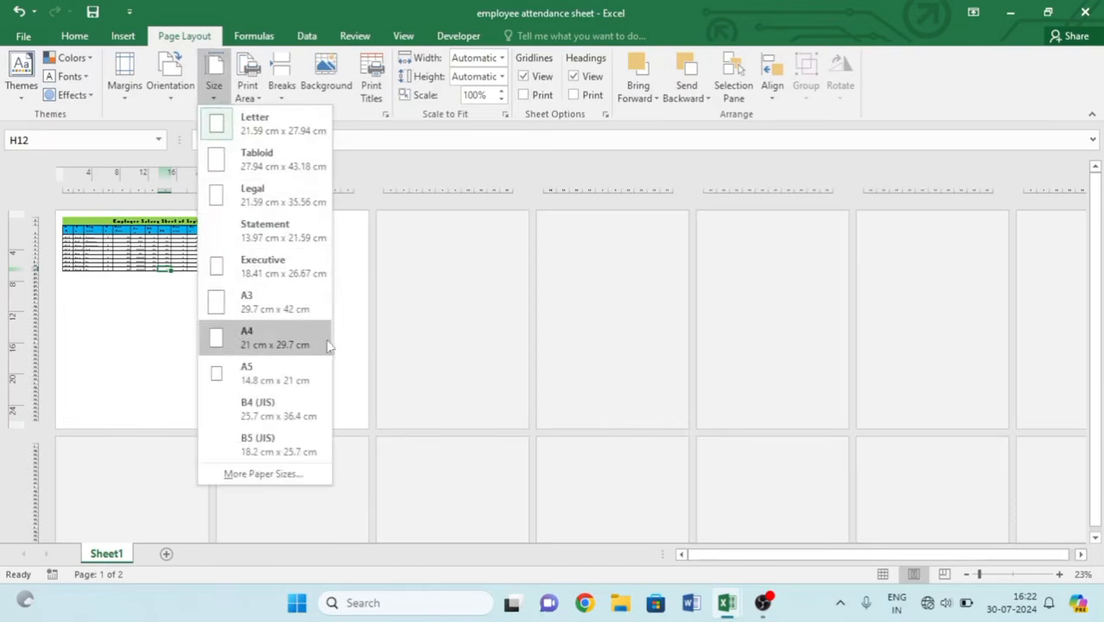
pyautogui.click(316, 382)
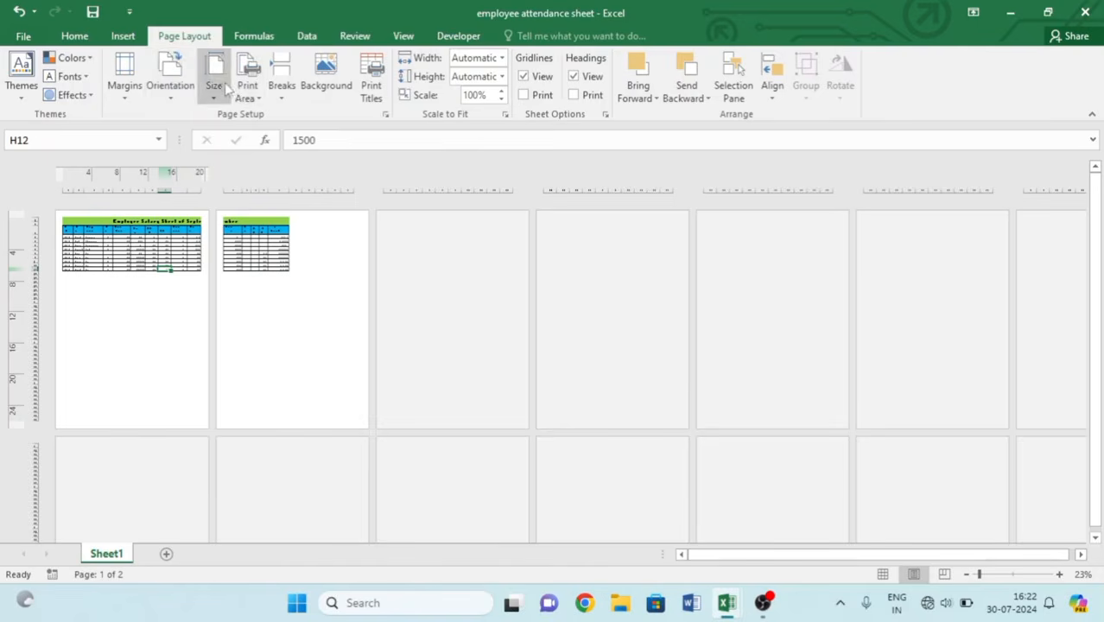
pyautogui.click(882, 575)
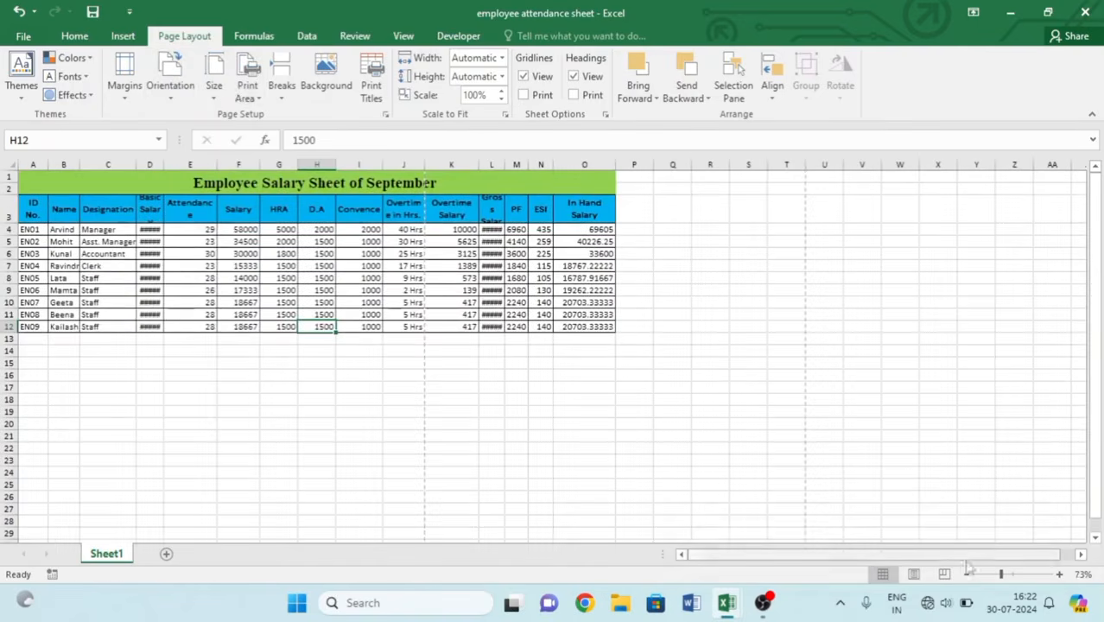
# Set cells A3:F12, from ID No. through Salary, as the sheet's print area.
pyautogui.click(1021, 576)
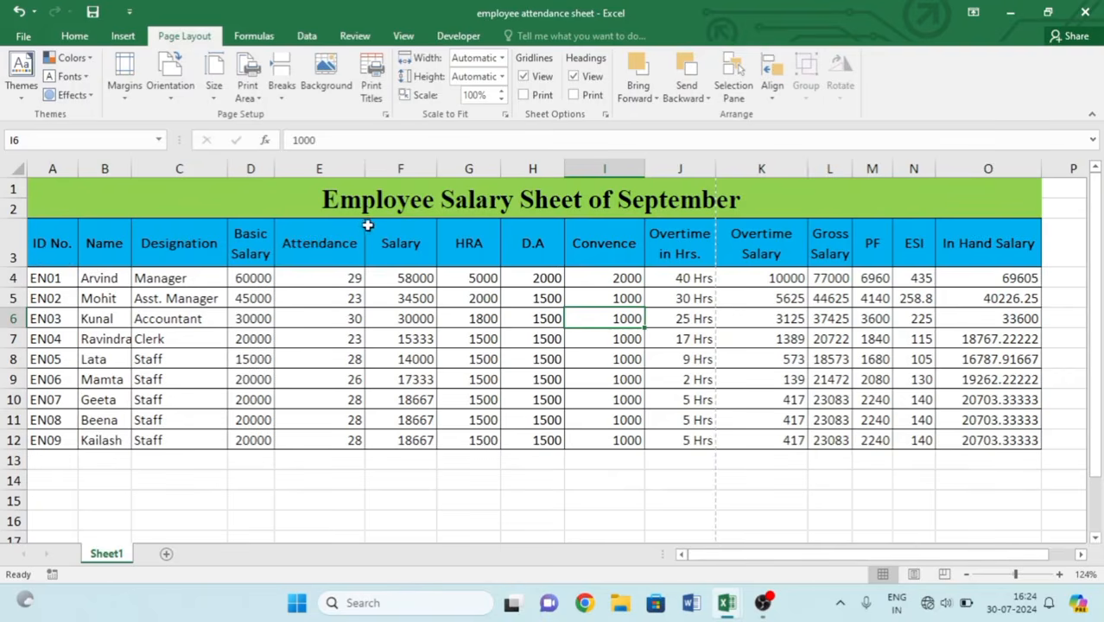
pyautogui.moveTo(60, 253); pyautogui.dragTo(415, 441)
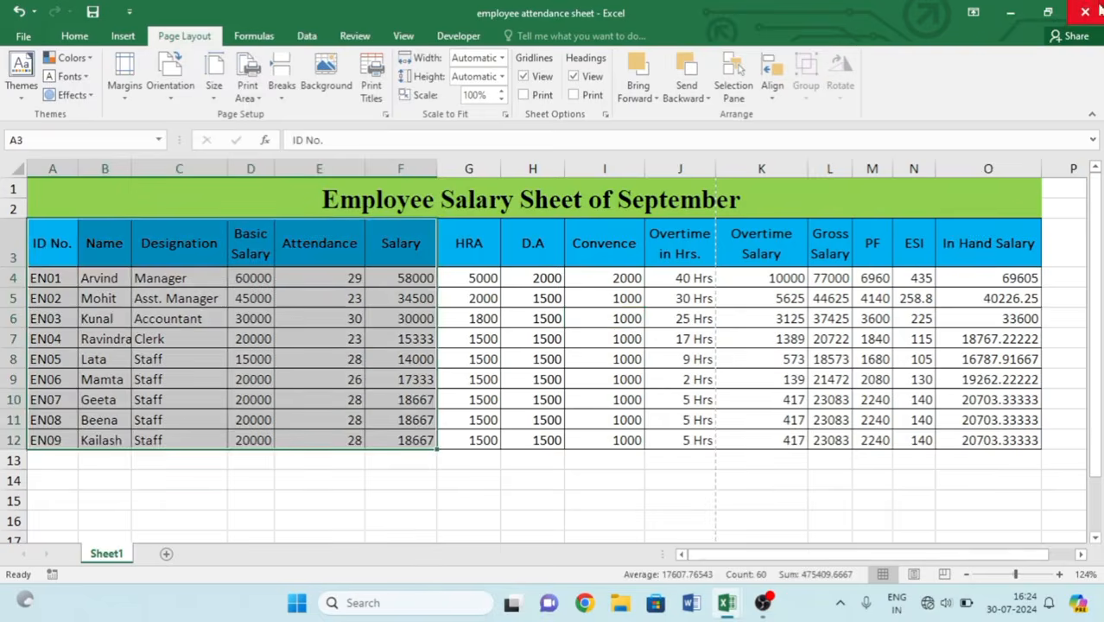
pyautogui.click(248, 94)
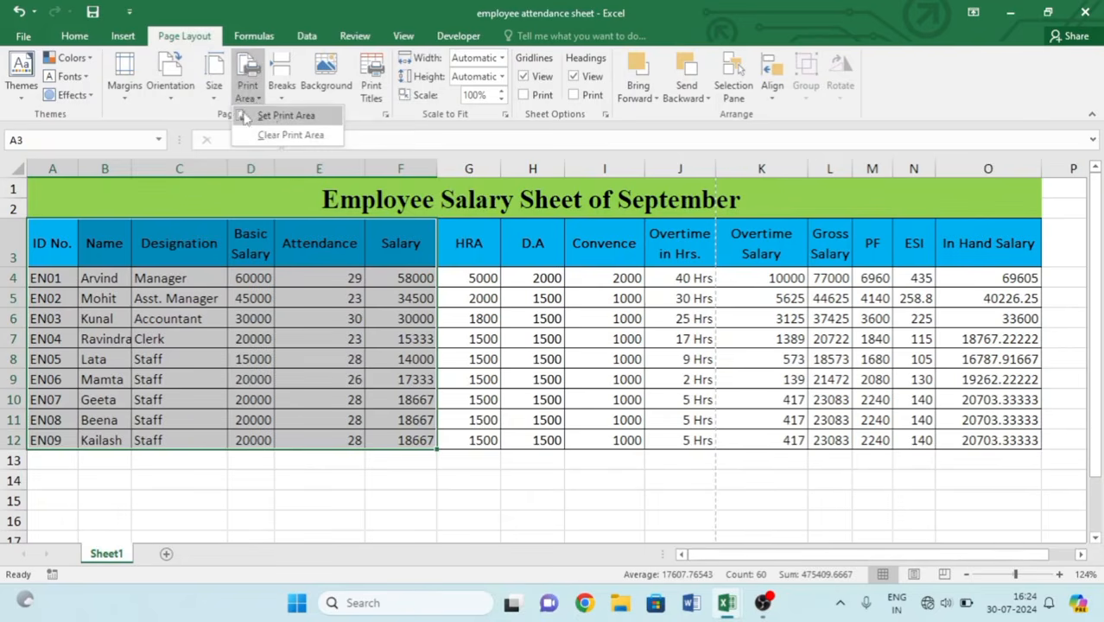
pyautogui.click(270, 116)
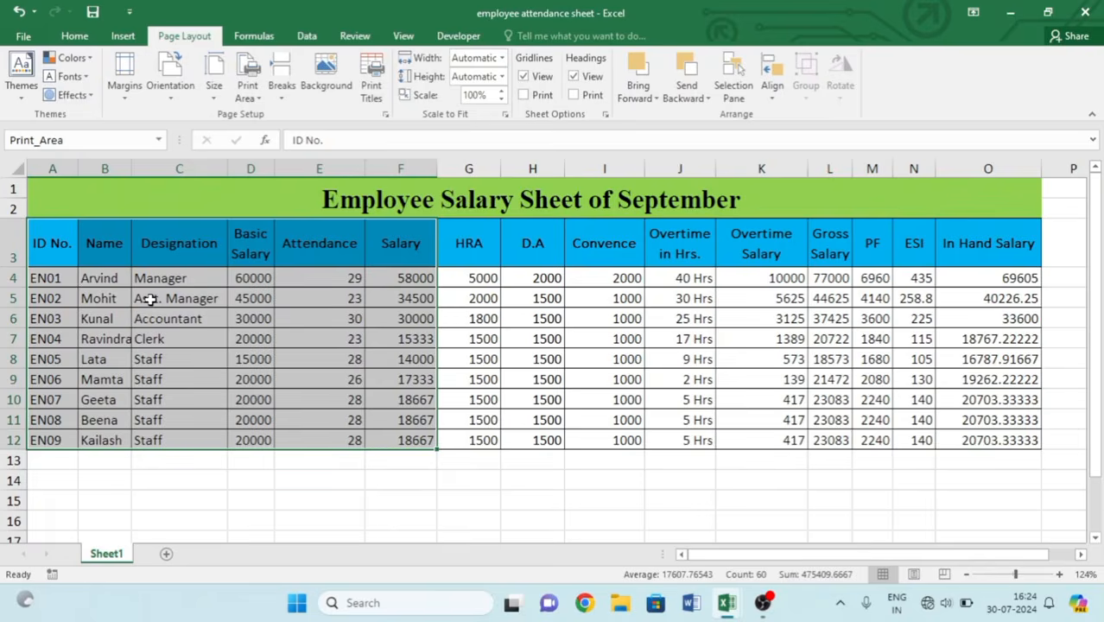
# Check the current print area in the print preview, and clear the print area from the sheet.
pyautogui.hotkey('ctrl', 'p')
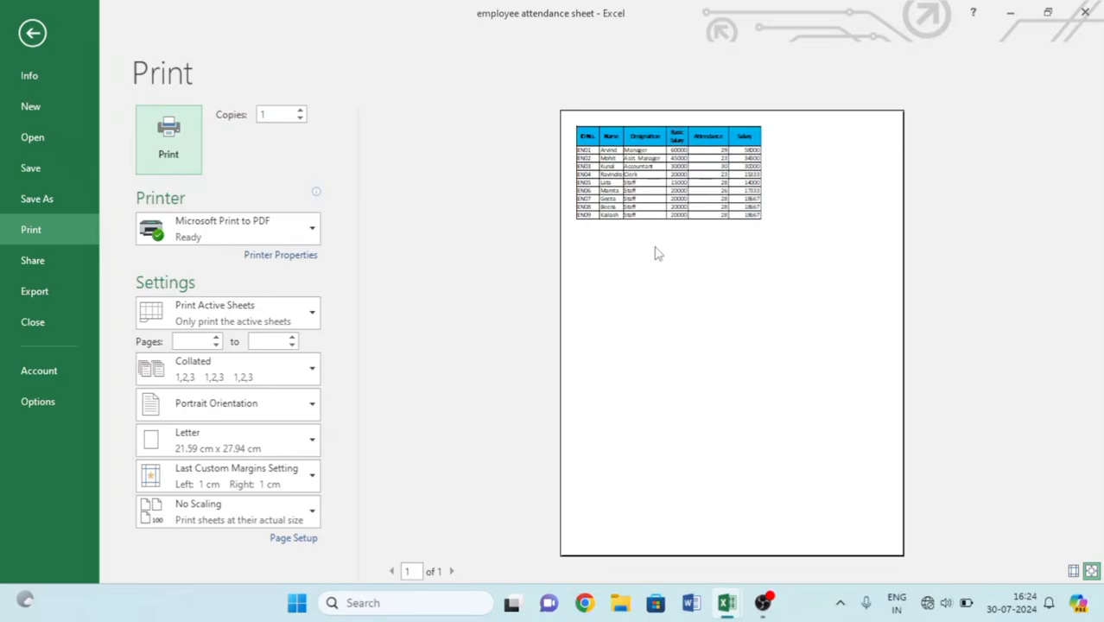
pyautogui.press('Escape')
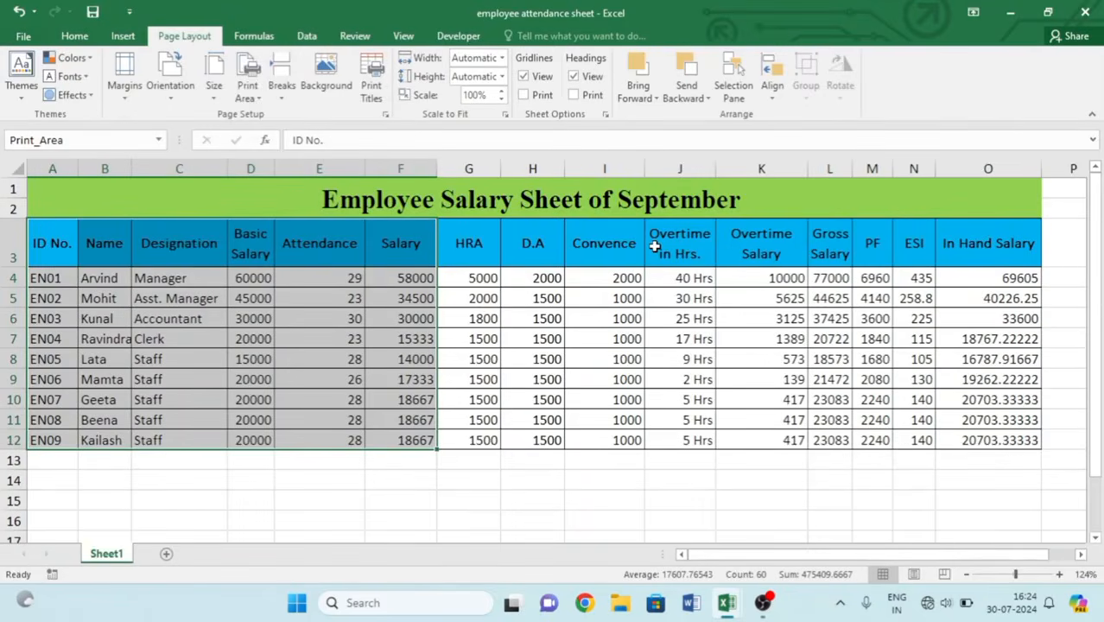
pyautogui.click(247, 100)
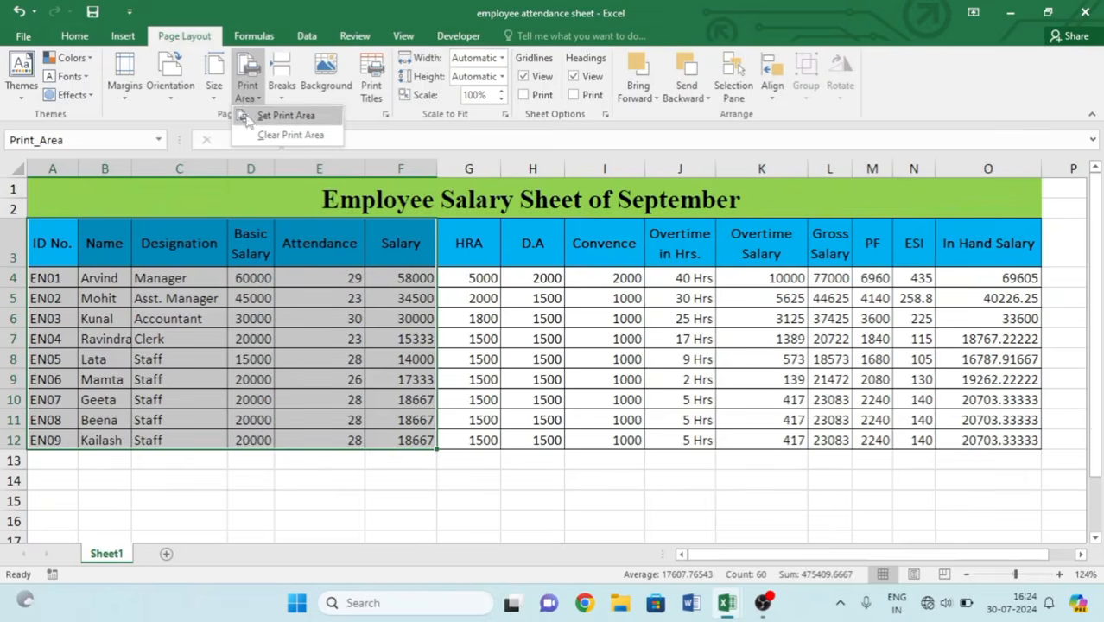
pyautogui.click(268, 145)
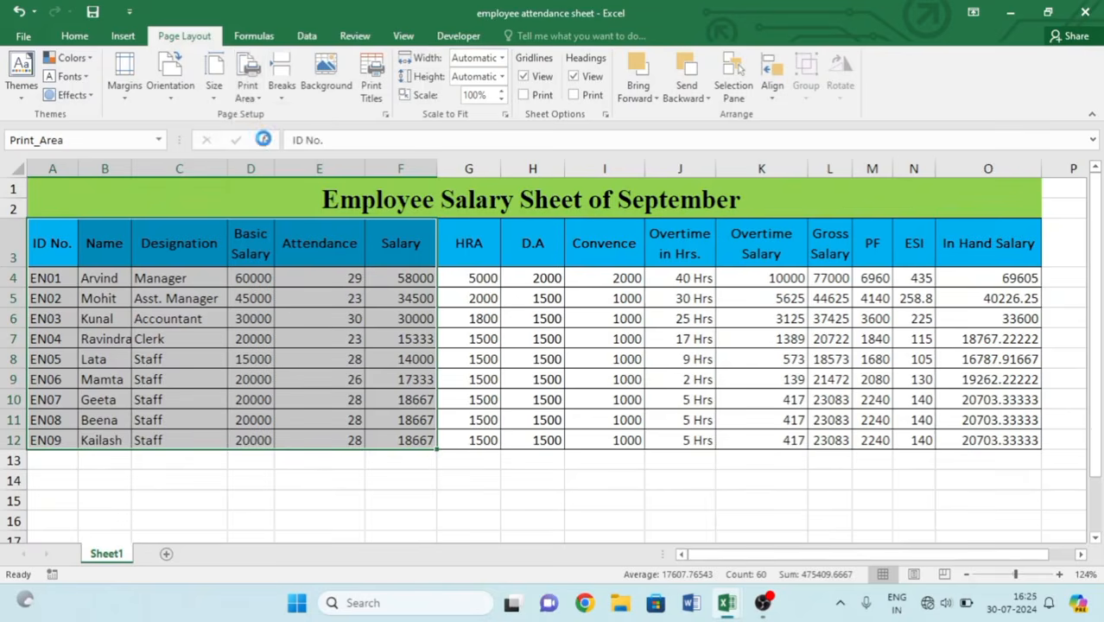
pyautogui.click(651, 298)
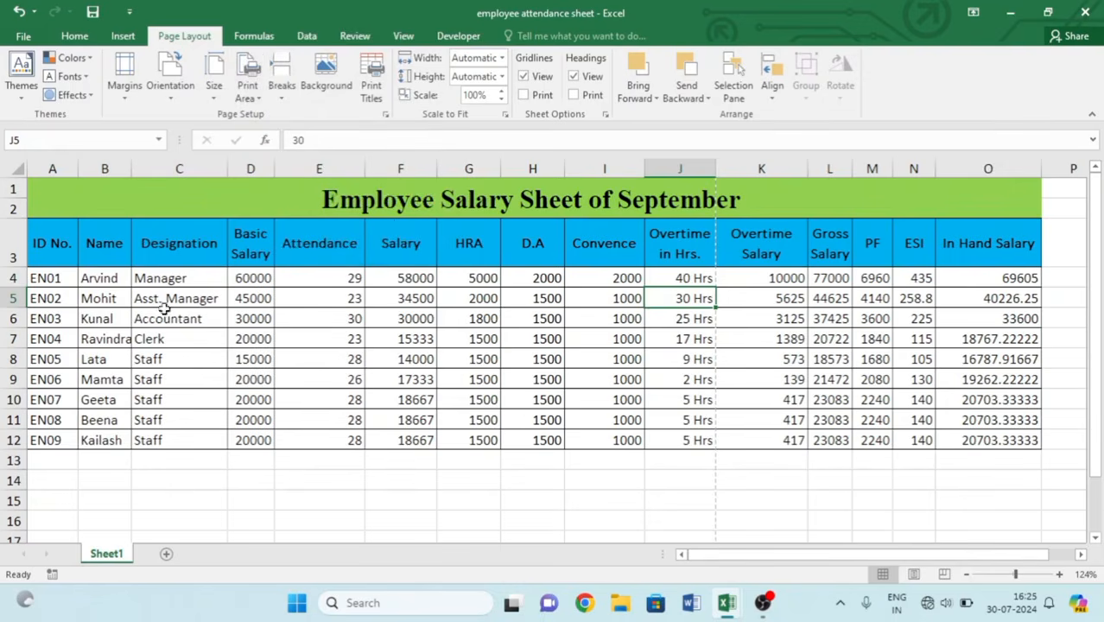
# Insert a page break at cell F7 and check the split in the print preview.
pyautogui.click(406, 337)
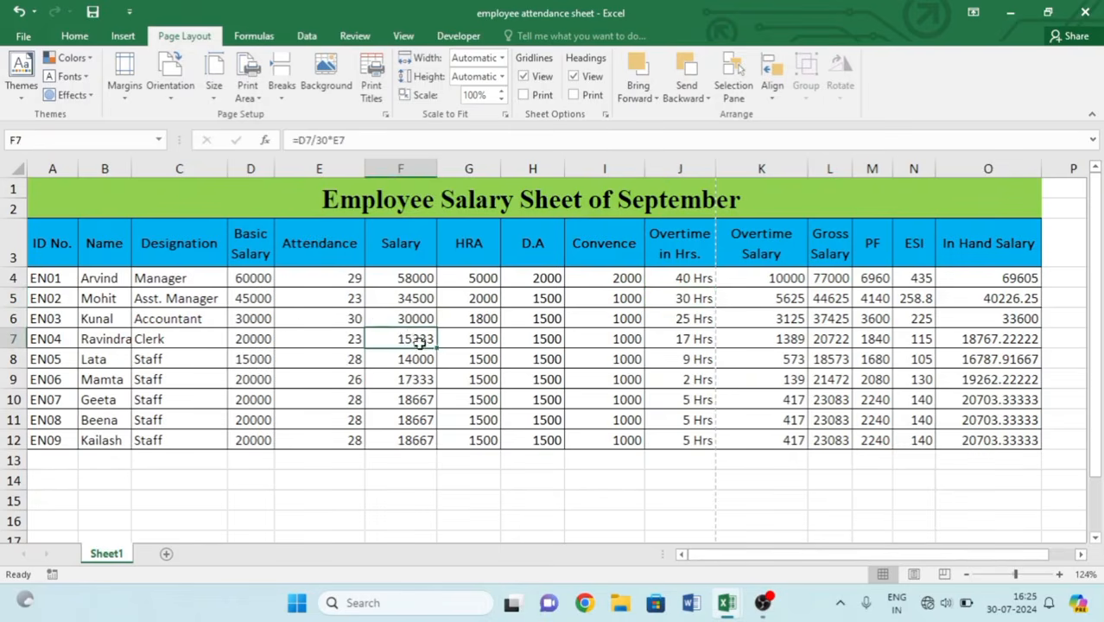
pyautogui.click(282, 86)
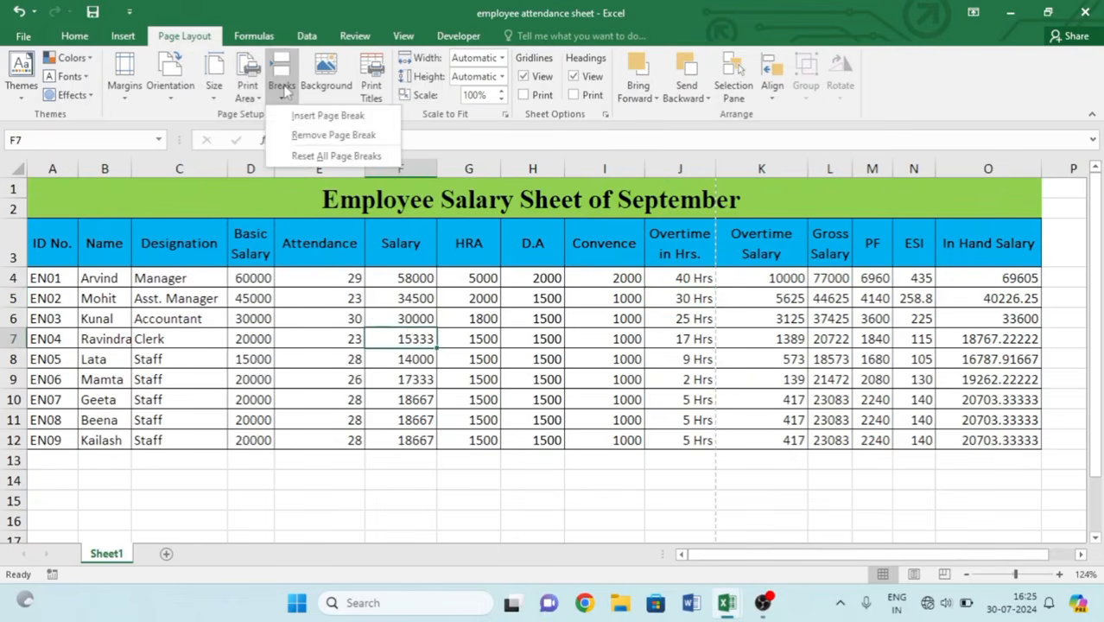
pyautogui.click(316, 118)
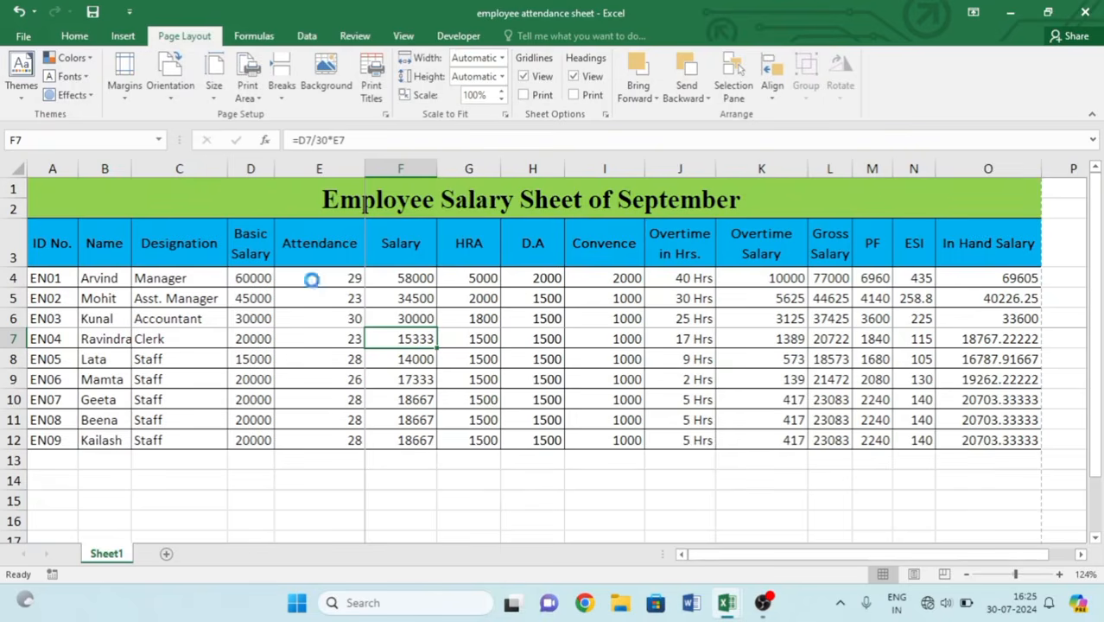
pyautogui.hotkey('ctrl', 'b')
pyautogui.hotkey('ctrl', 'p')
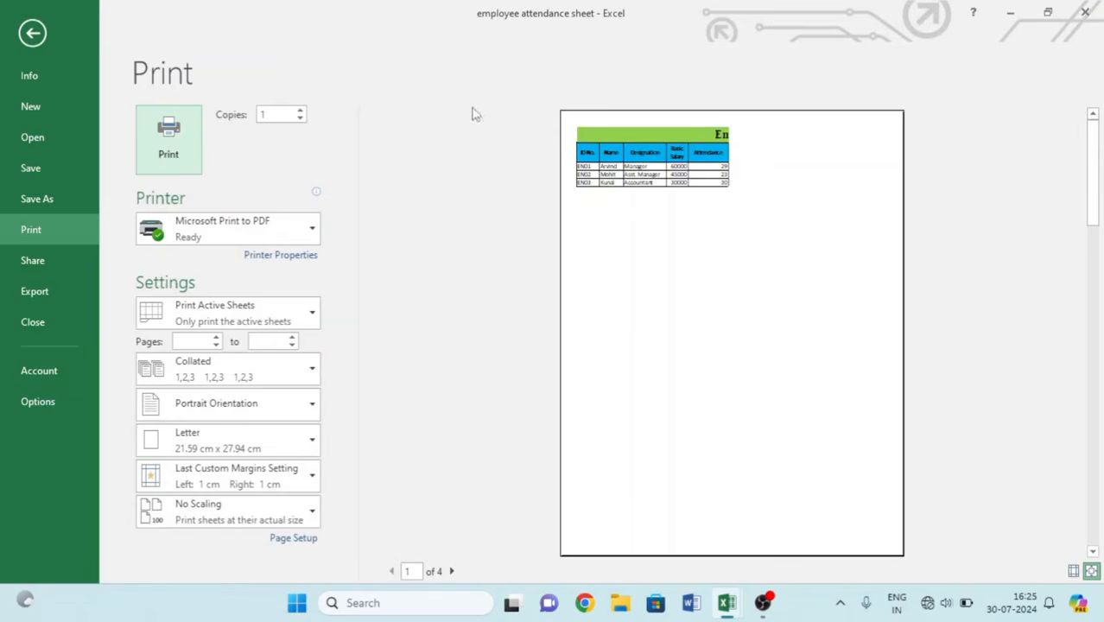
pyautogui.click(32, 35)
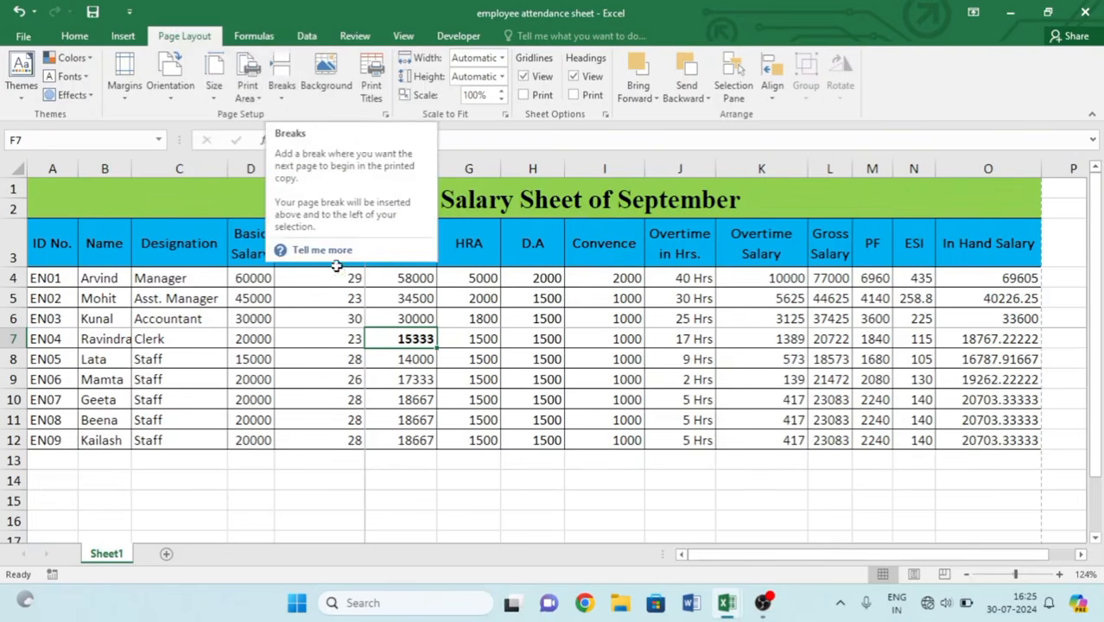
# Remove the page break at cell F7.
pyautogui.click(282, 91)
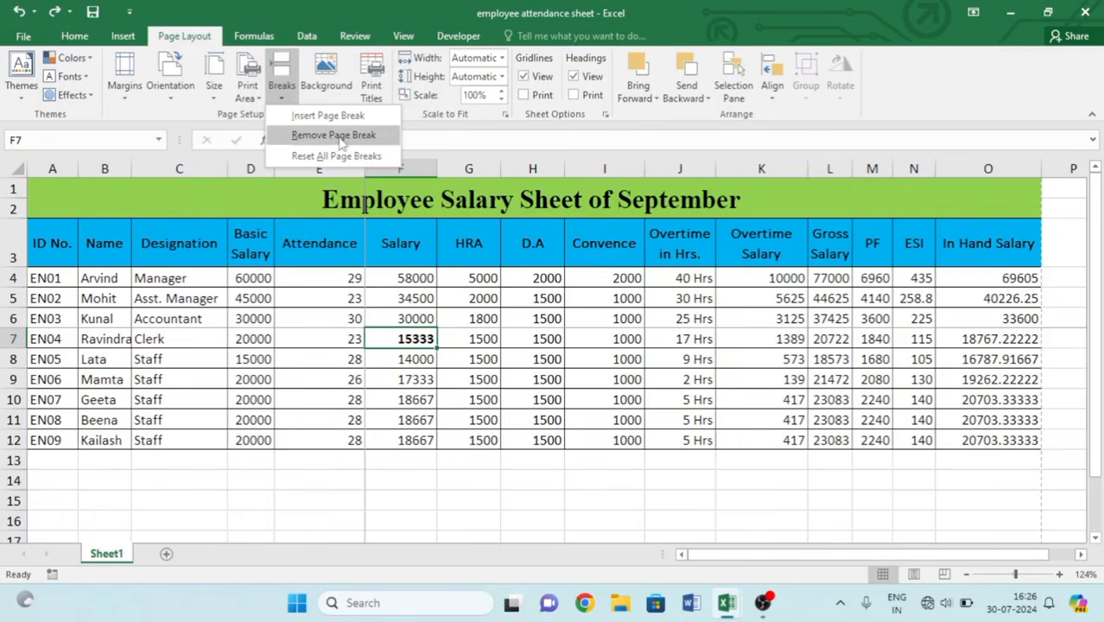
pyautogui.click(334, 136)
pyautogui.click(508, 274)
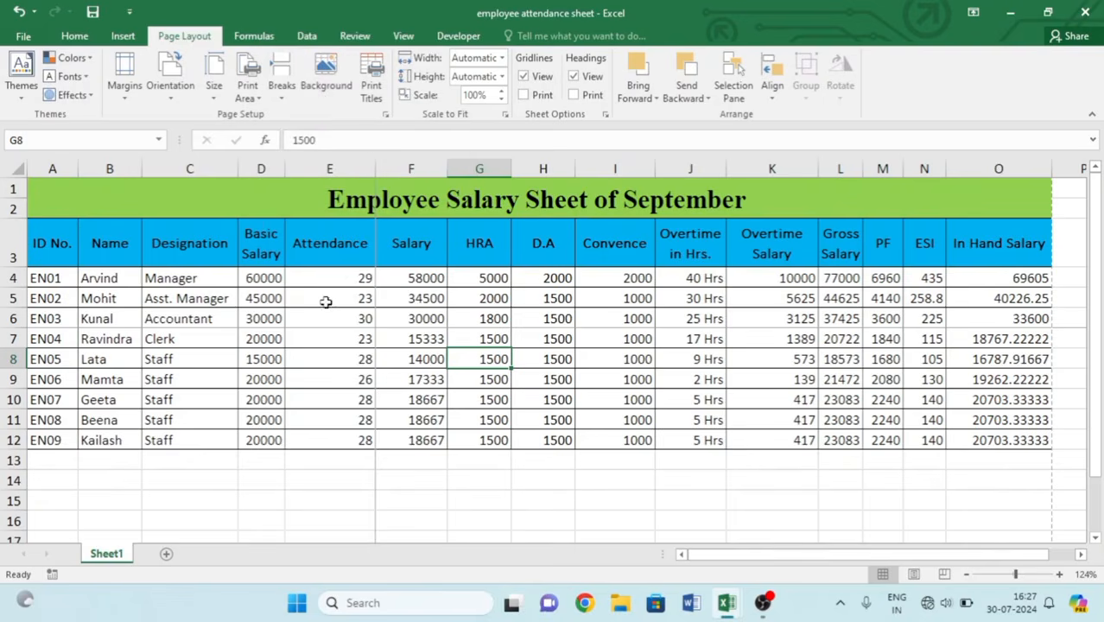
# Set the accounting cycle screenshot from the Pictures folder as the sheet background, and delete the background again.
pyautogui.click(326, 88)
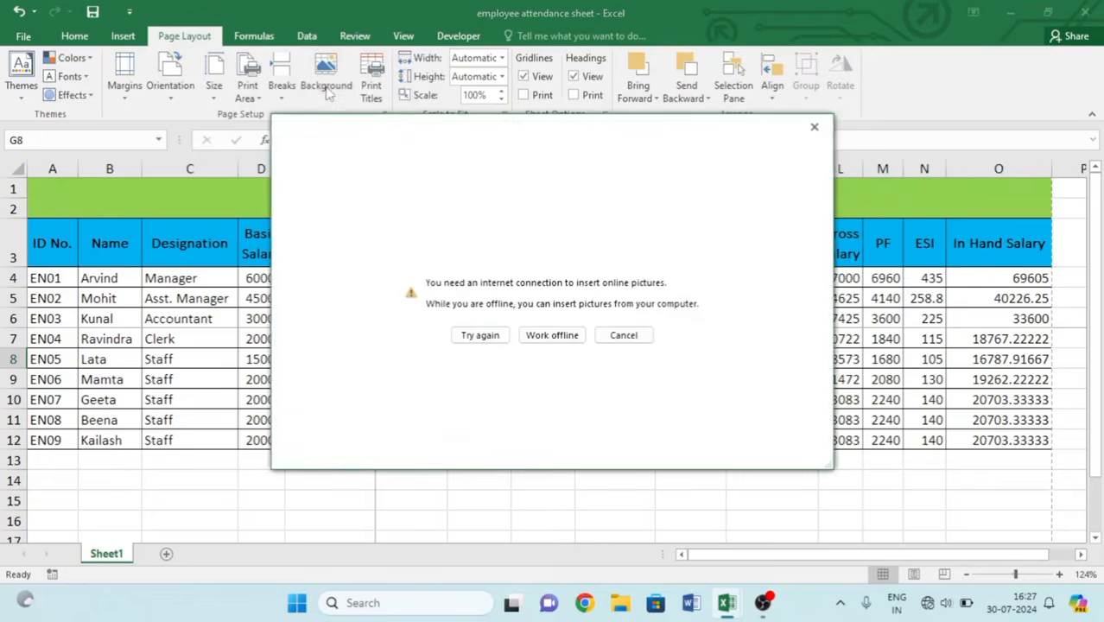
pyautogui.click(554, 337)
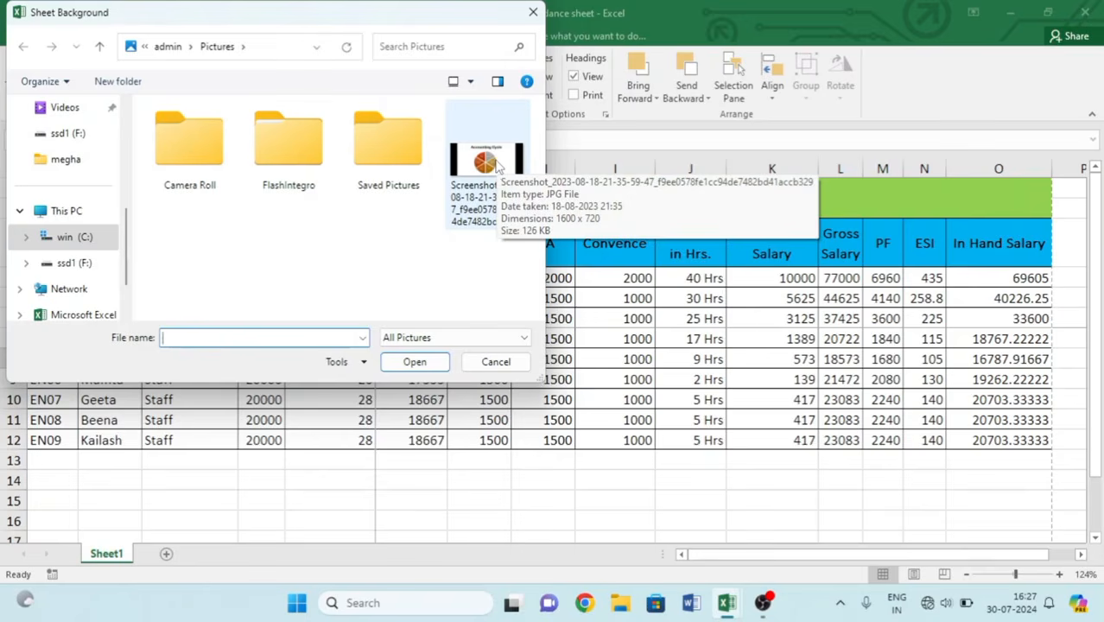
pyautogui.click(497, 166)
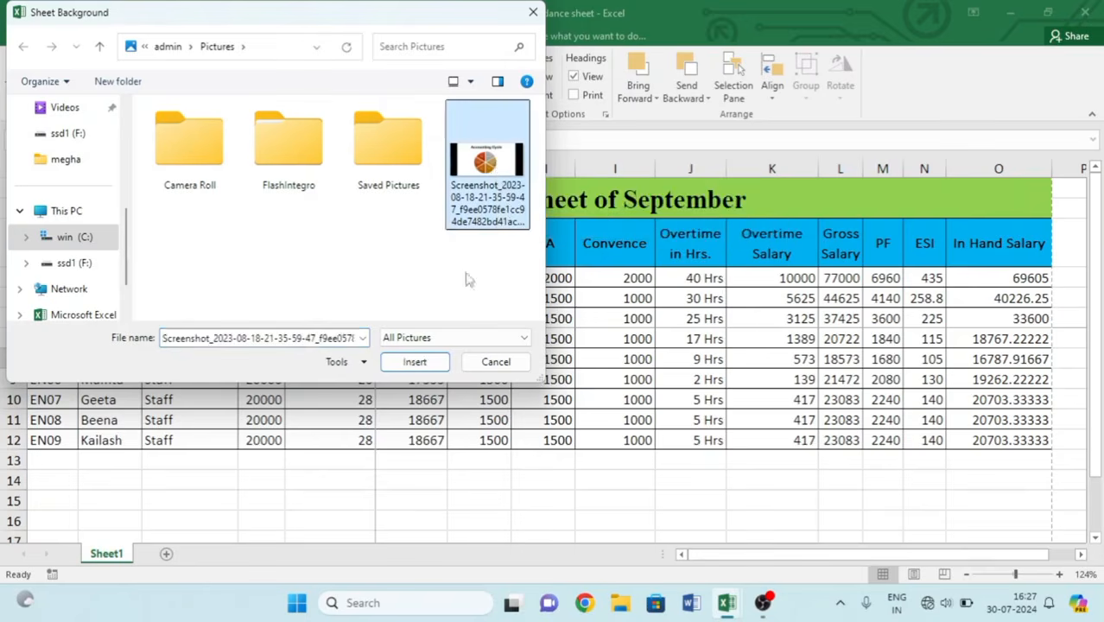
pyautogui.click(415, 362)
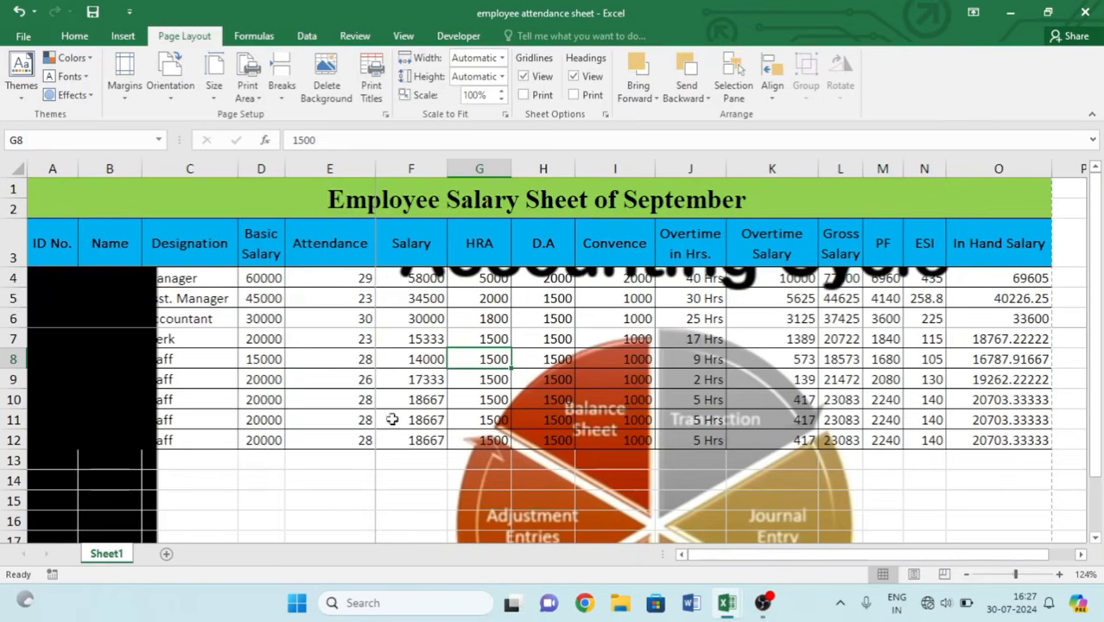
pyautogui.click(325, 91)
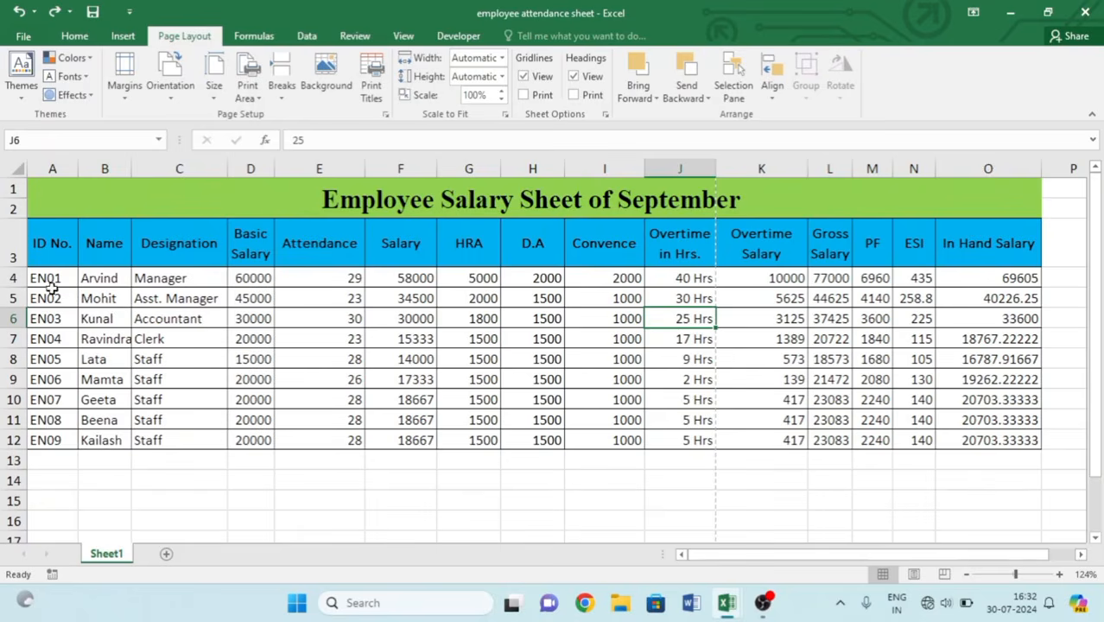
# Copy the employee rows A4:O12 and paste them directly below, starting at A13.
pyautogui.moveTo(49, 278); pyautogui.dragTo(1007, 435)
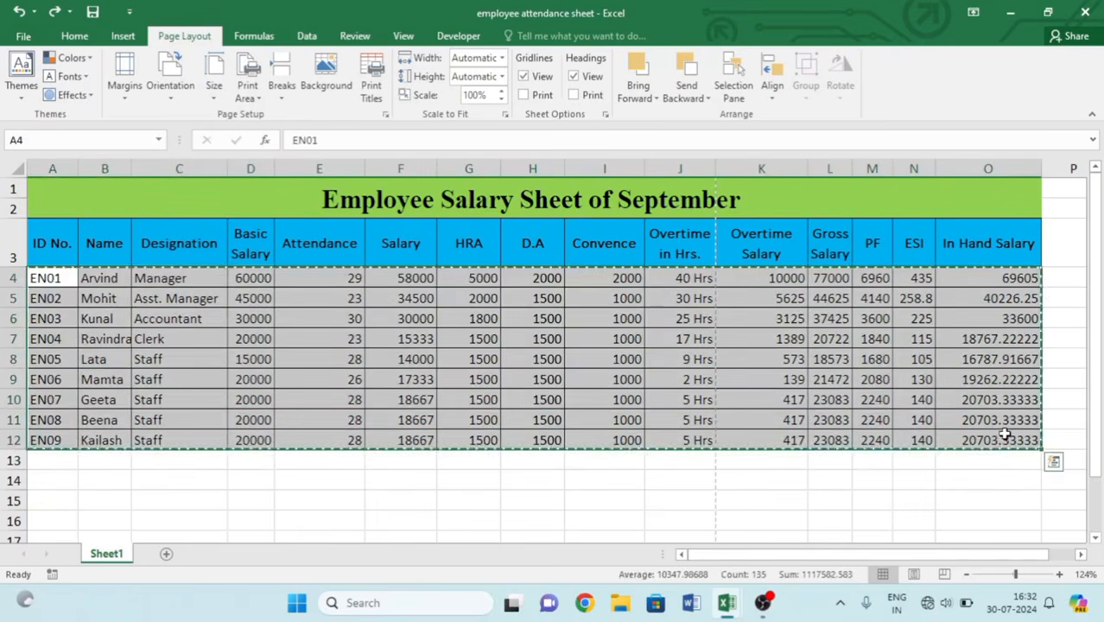
pyautogui.hotkey('ctrl', 'c')
pyautogui.click(37, 460)
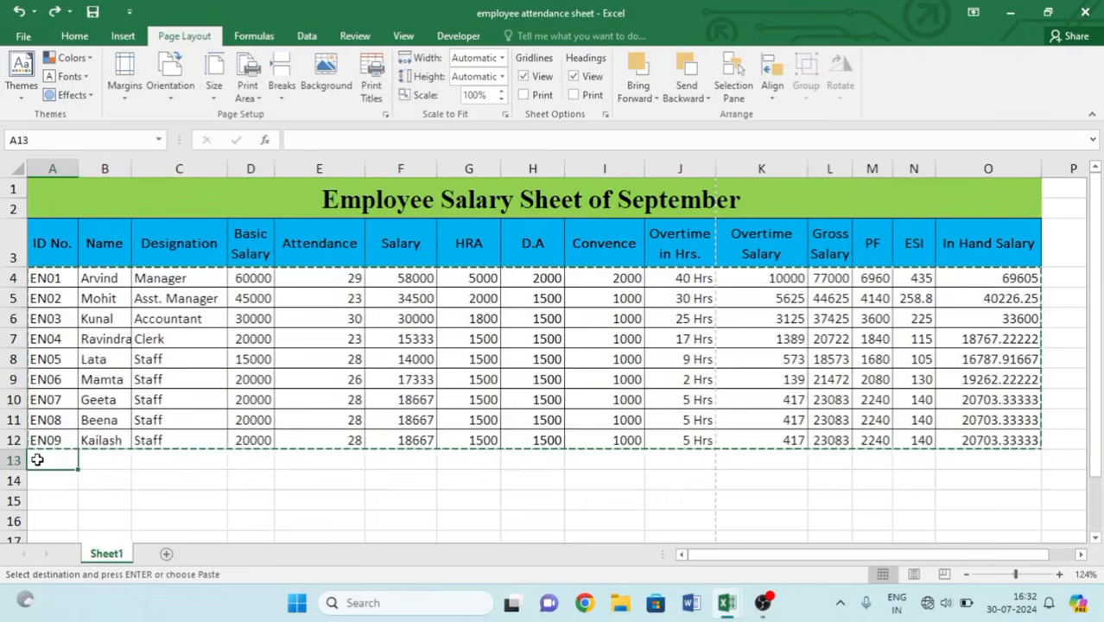
pyautogui.press('Return')
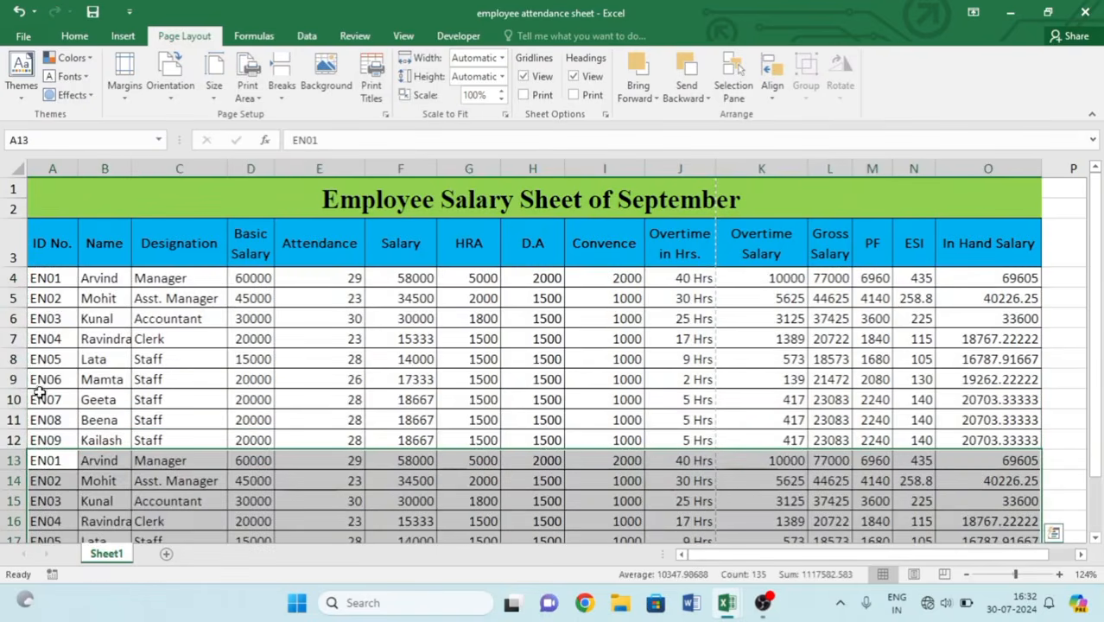
# Copy the rows A4:O21 and paste them below the table, starting at A22.
pyautogui.moveTo(47, 281); pyautogui.dragTo(975, 522)
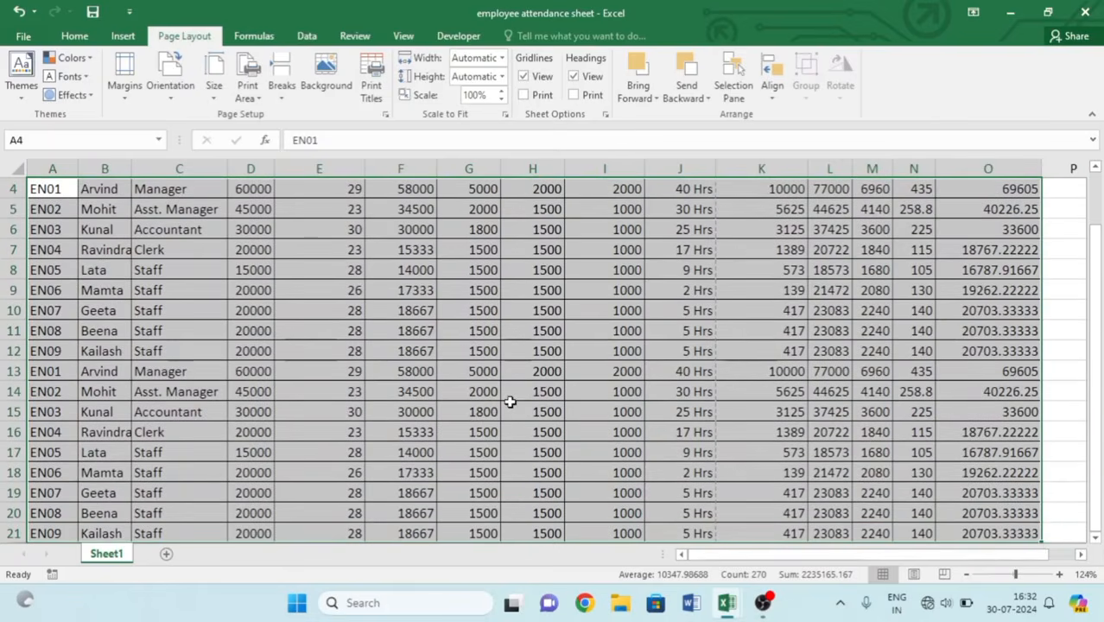
pyautogui.hotkey('ctrl', 'c')
pyautogui.scroll(-3, 510, 402)
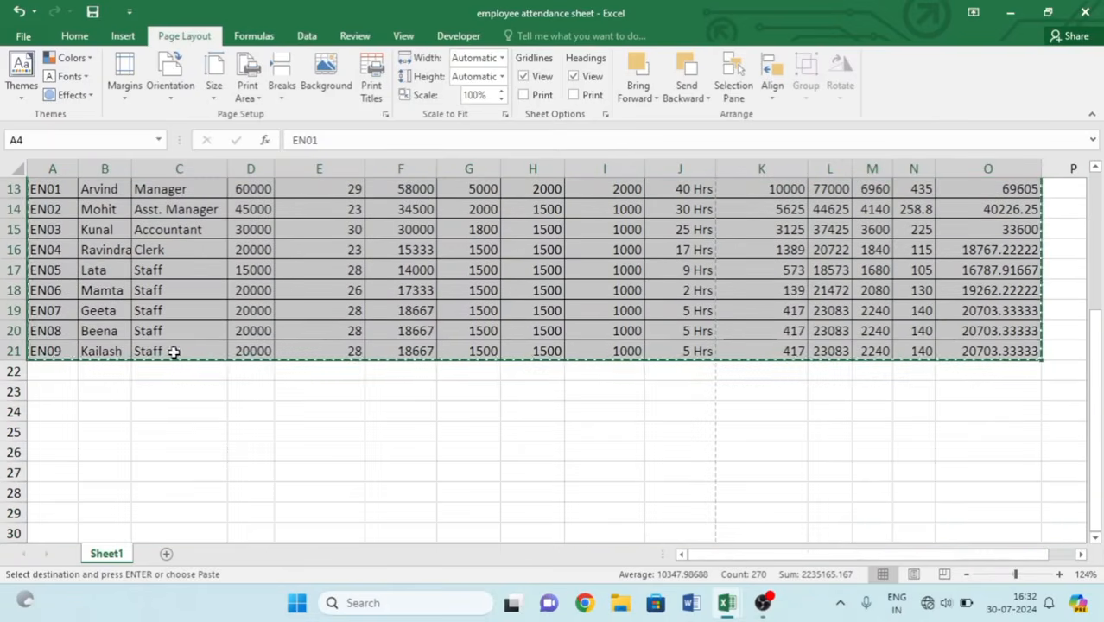
pyautogui.click(63, 368)
pyautogui.press('Return')
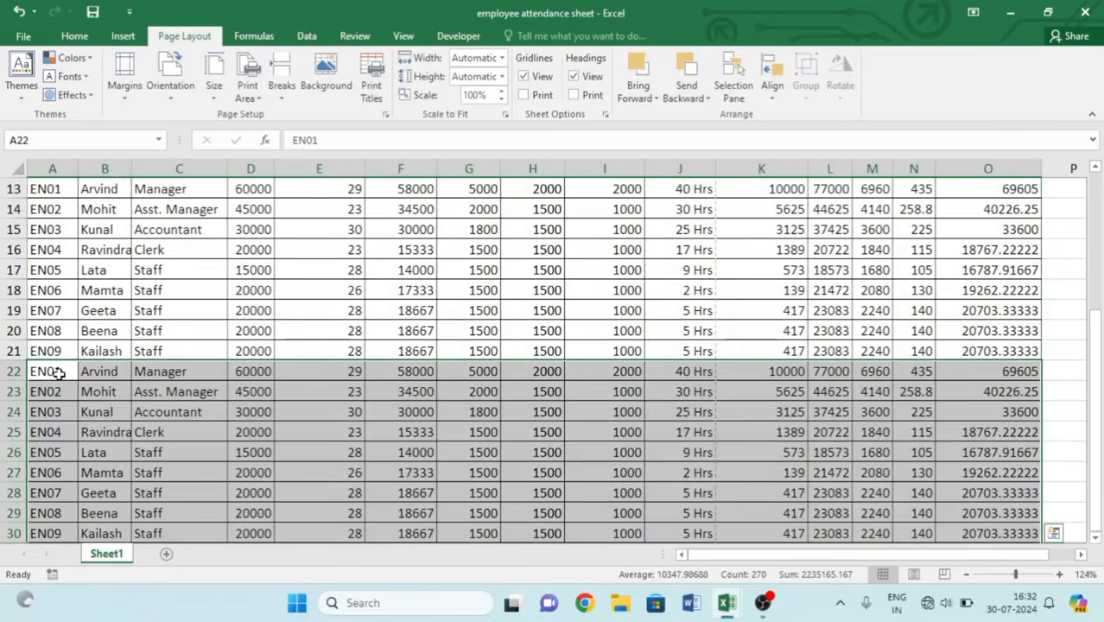
pyautogui.scroll(-4, 42, 357)
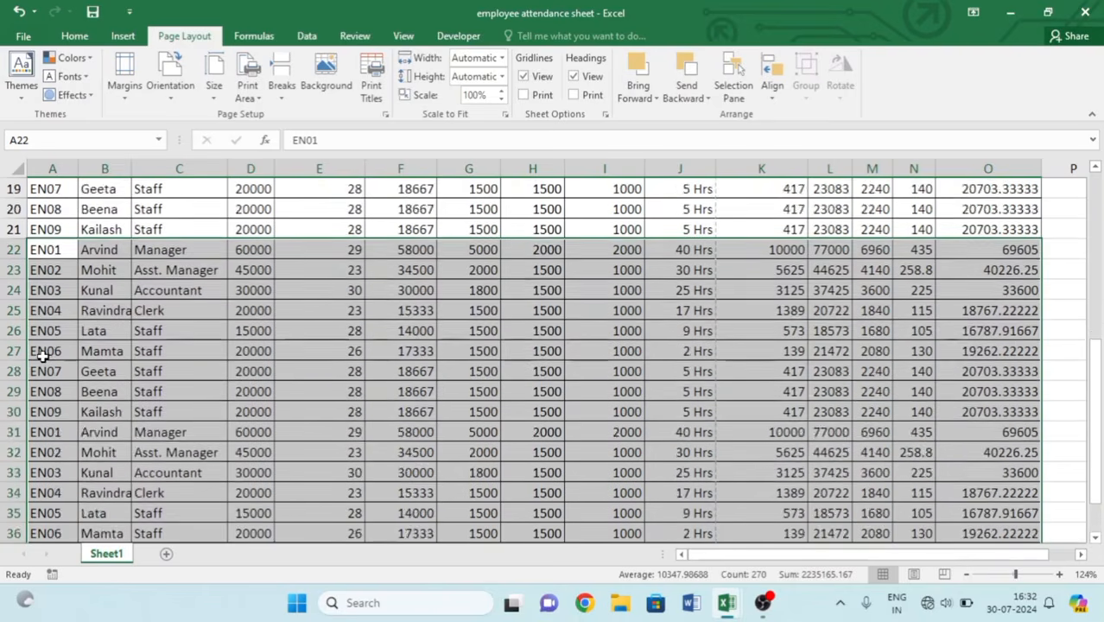
# Copy the rows A4:O39 and paste them below the table at A40, ending copy mode.
pyautogui.scroll(8, 42, 357)
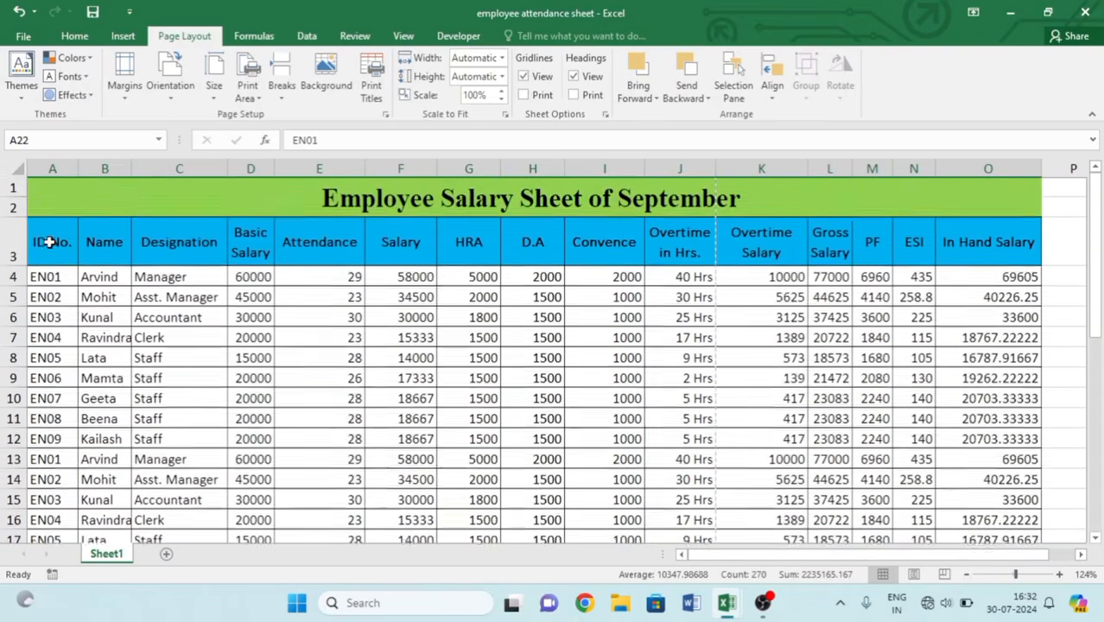
pyautogui.moveTo(52, 277); pyautogui.dragTo(1011, 471)
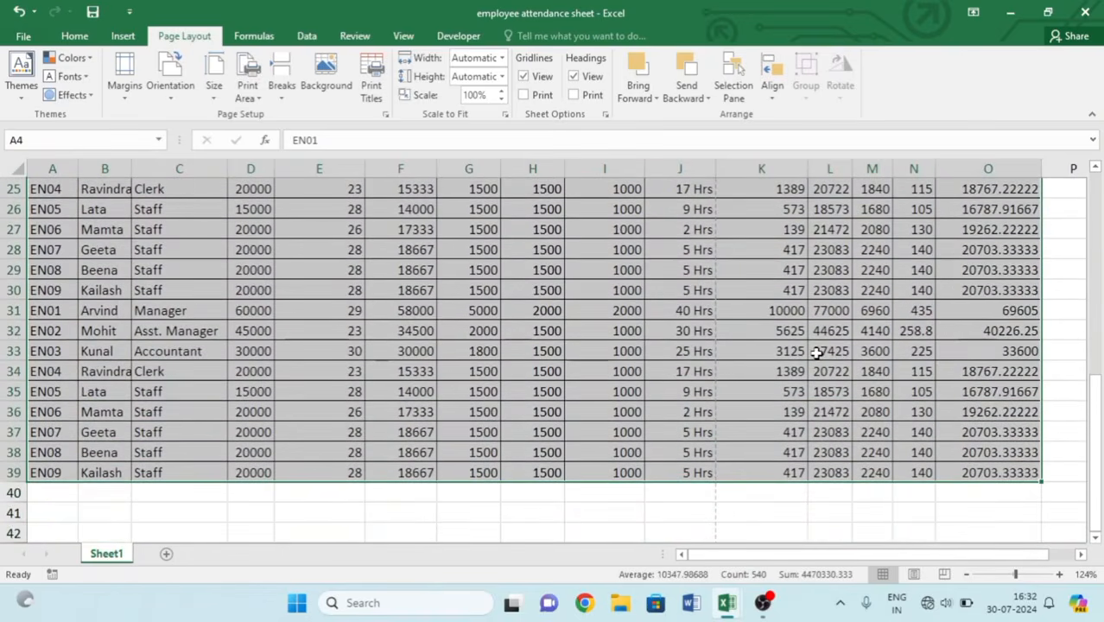
pyautogui.hotkey('ctrl', 'c')
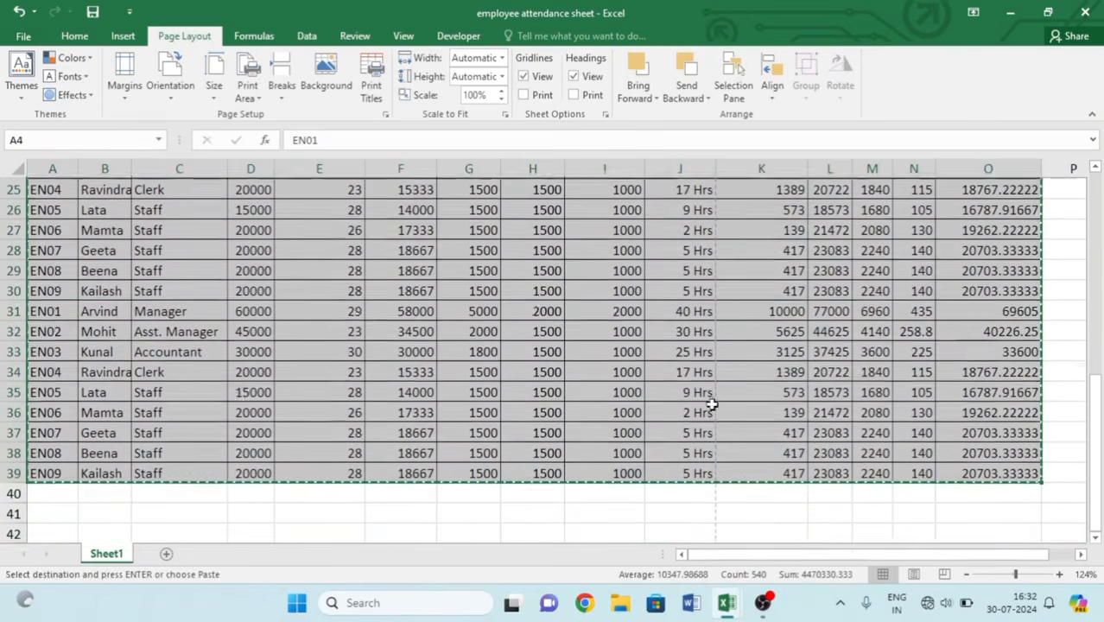
pyautogui.scroll(-3, 604, 406)
pyautogui.click(52, 307)
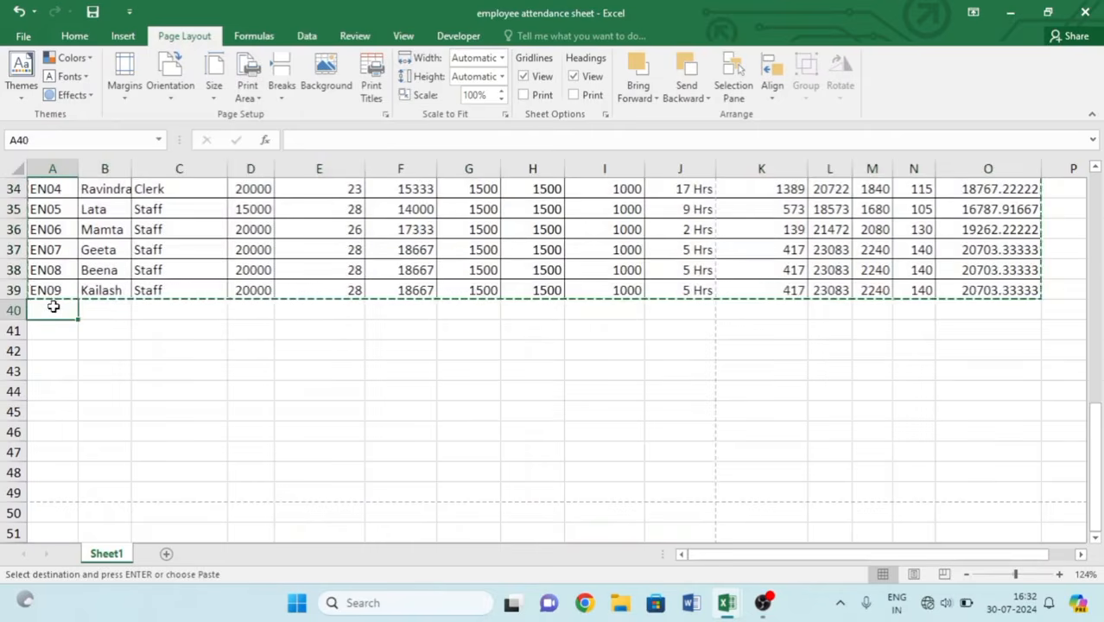
pyautogui.hotkey('ctrl', 'v')
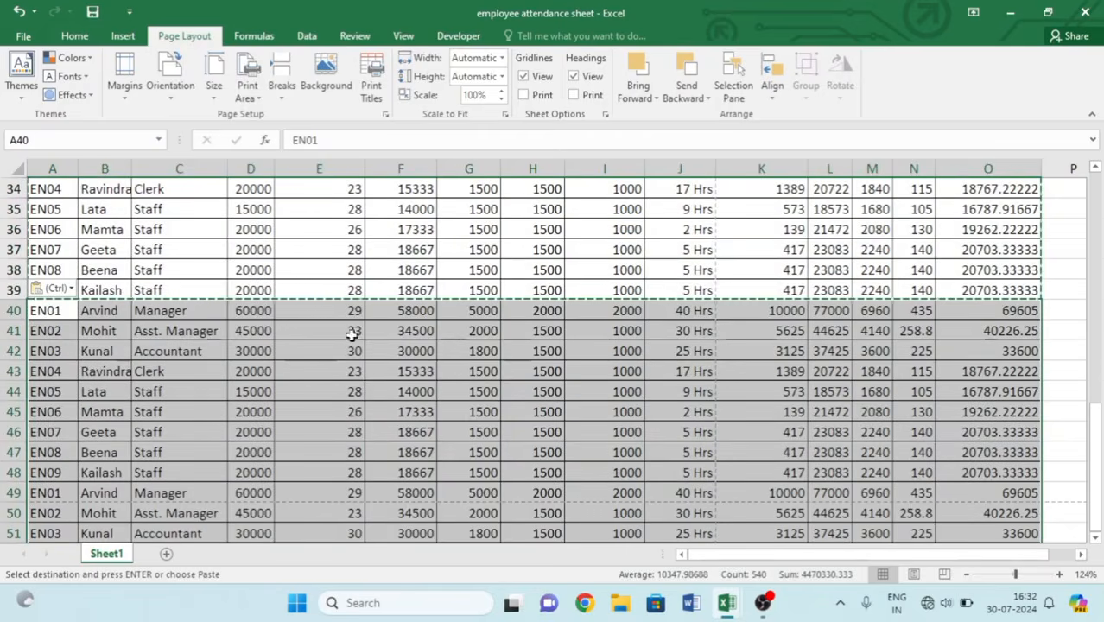
pyautogui.press('Escape')
# Look through the extended table and page through its print preview up to page 4, checking which pages carry the header row.
pyautogui.scroll(11, 406, 398)
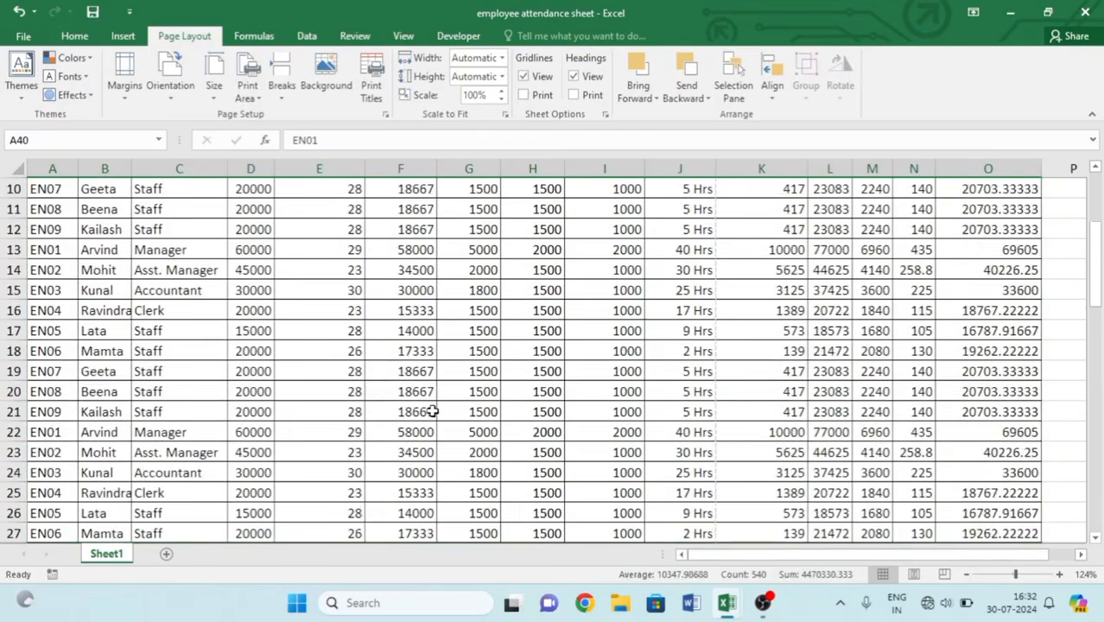
pyautogui.scroll(-16, 547, 390)
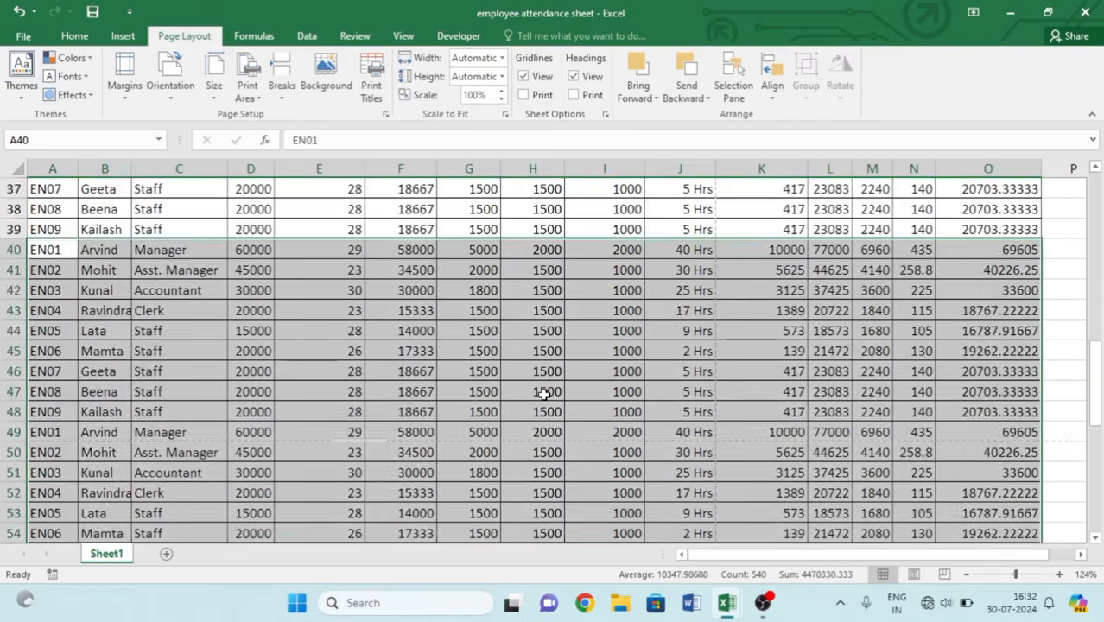
pyautogui.scroll(-4, 545, 393)
pyautogui.scroll(20, 544, 393)
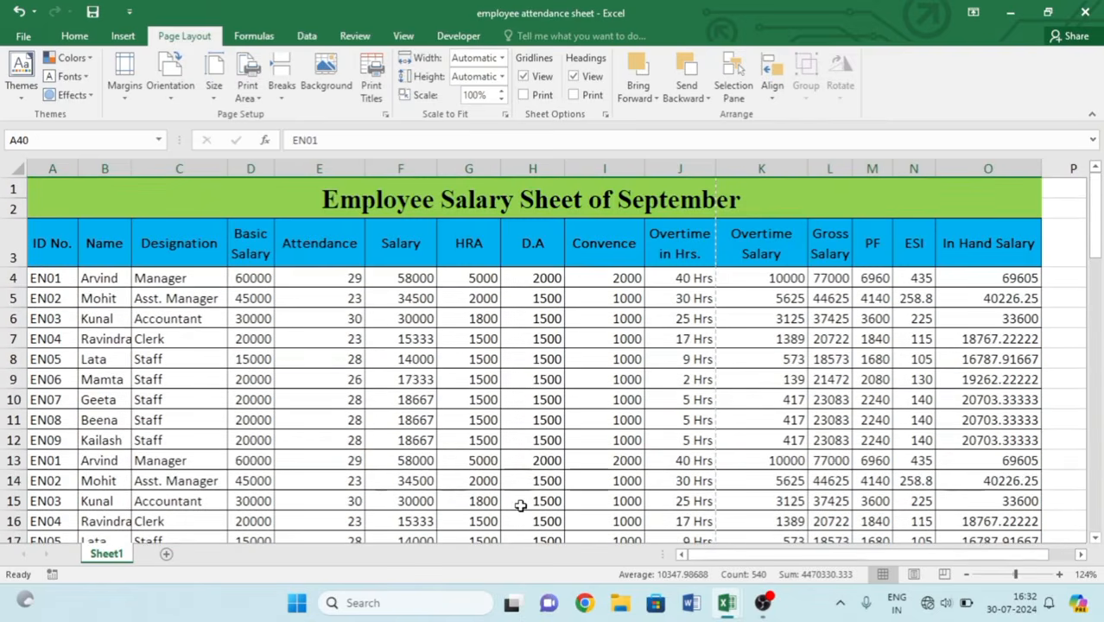
pyautogui.hotkey('ctrl', 'p')
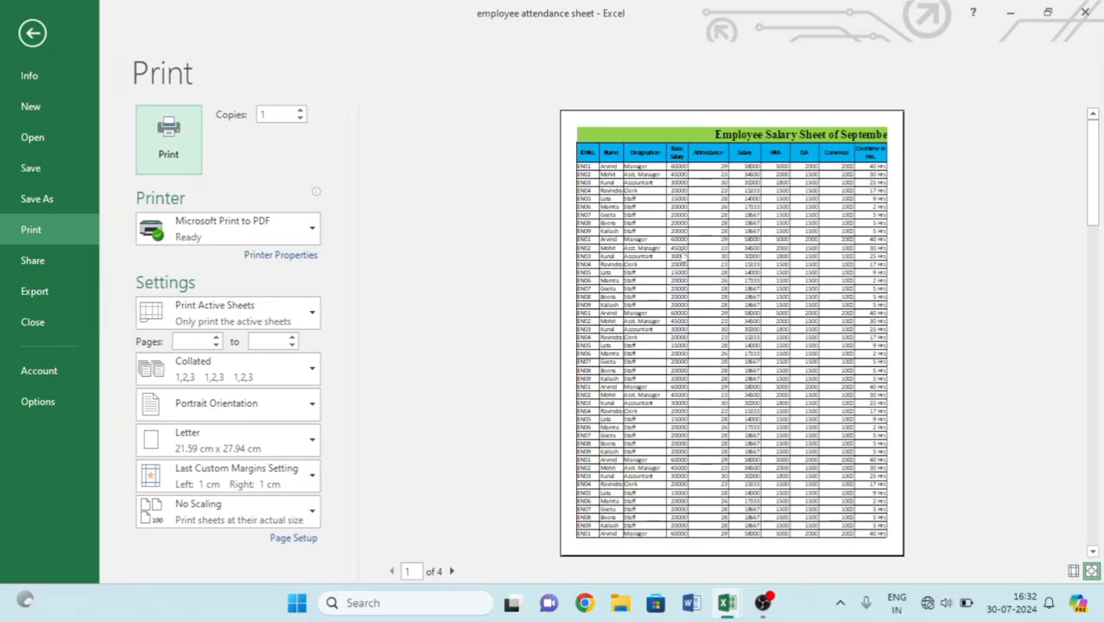
pyautogui.click(452, 571)
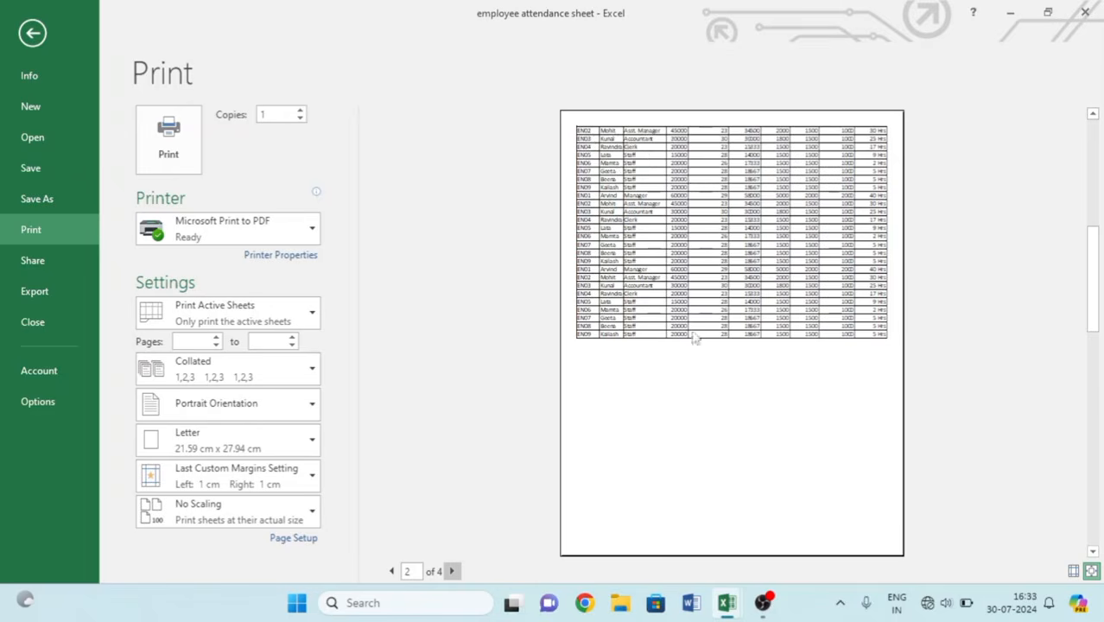
pyautogui.click(453, 571)
pyautogui.click(453, 571)
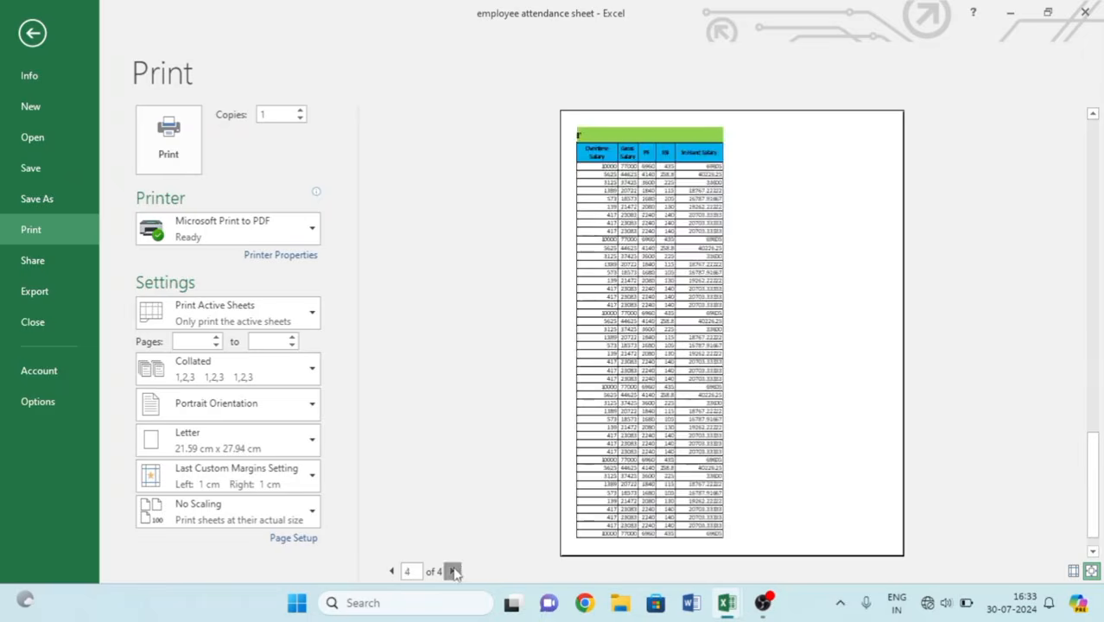
# Page back through the print preview to page 1, comparing the header rows on pages 1 and 2, and return to the sheet.
pyautogui.click(391, 571)
pyautogui.click(391, 571)
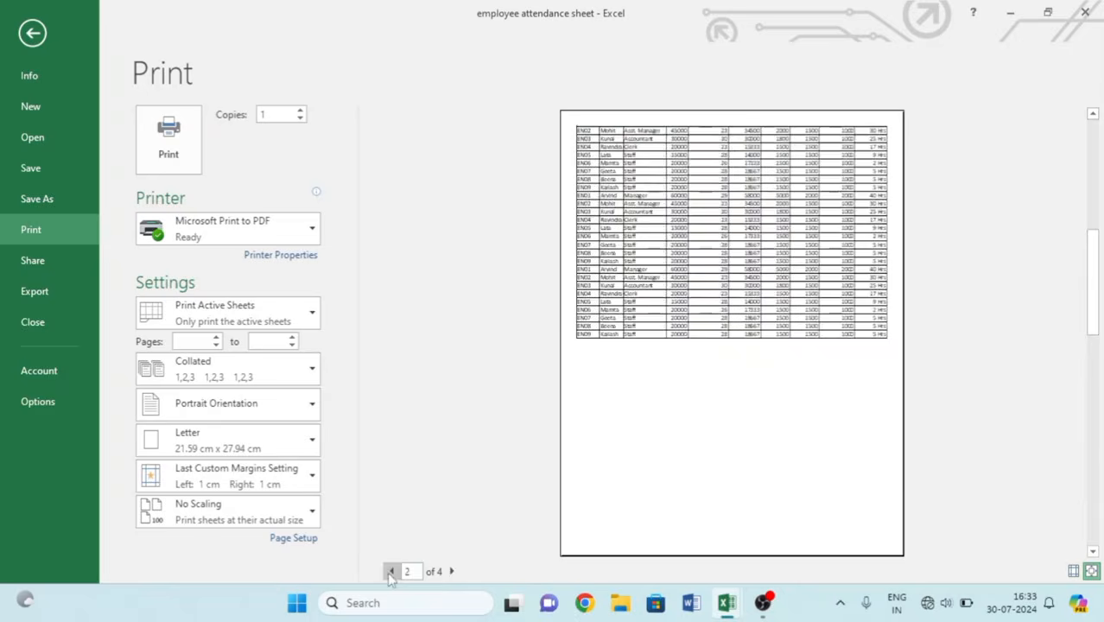
pyautogui.click(395, 569)
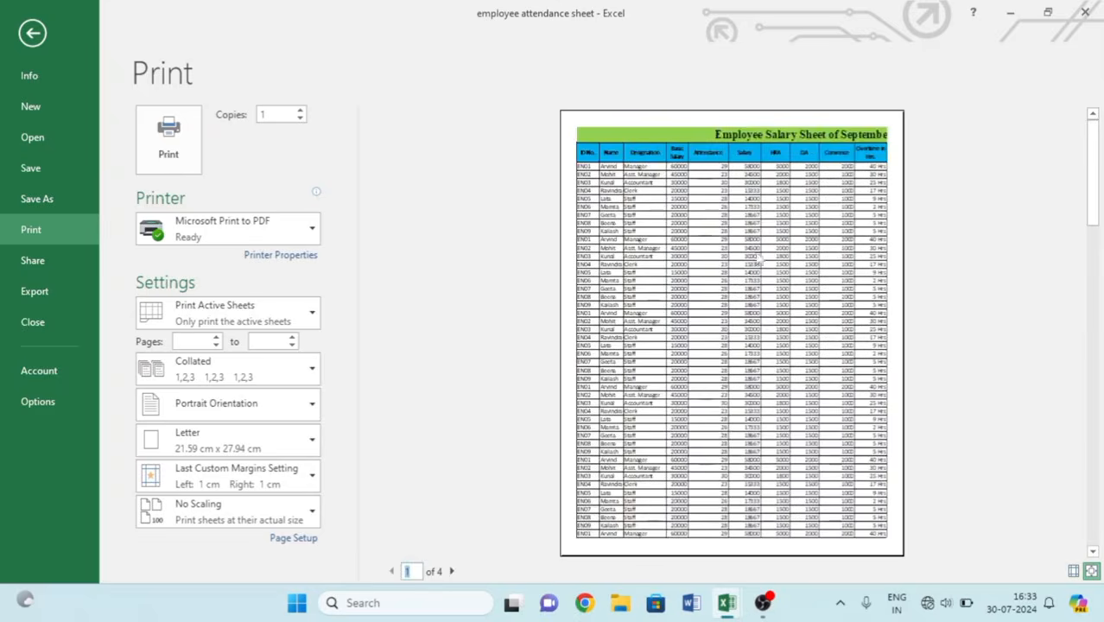
pyautogui.click(451, 571)
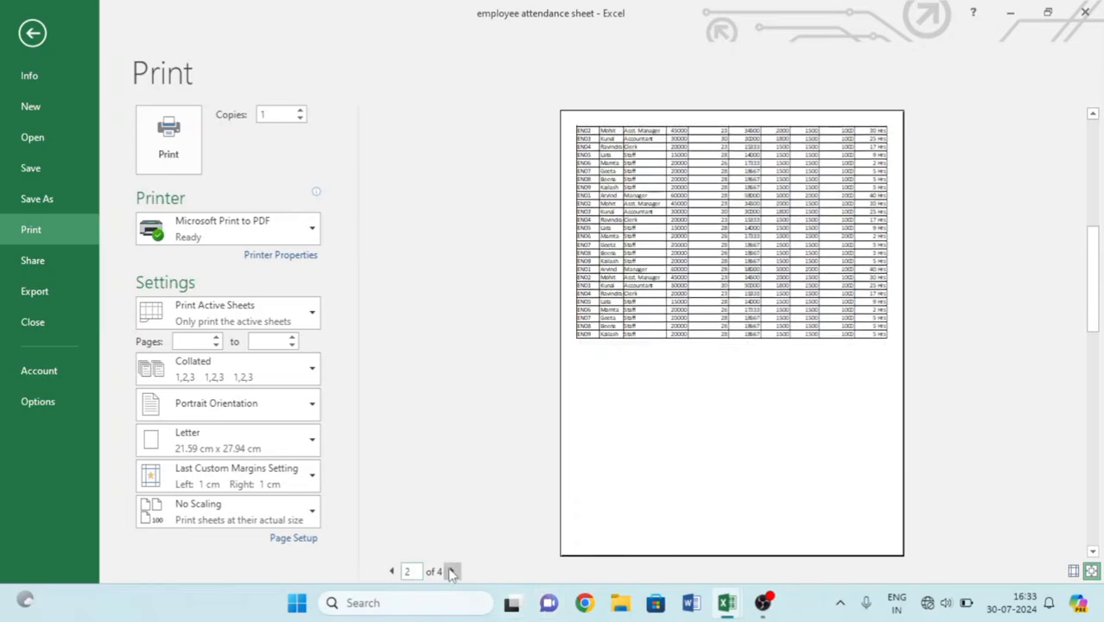
pyautogui.click(392, 571)
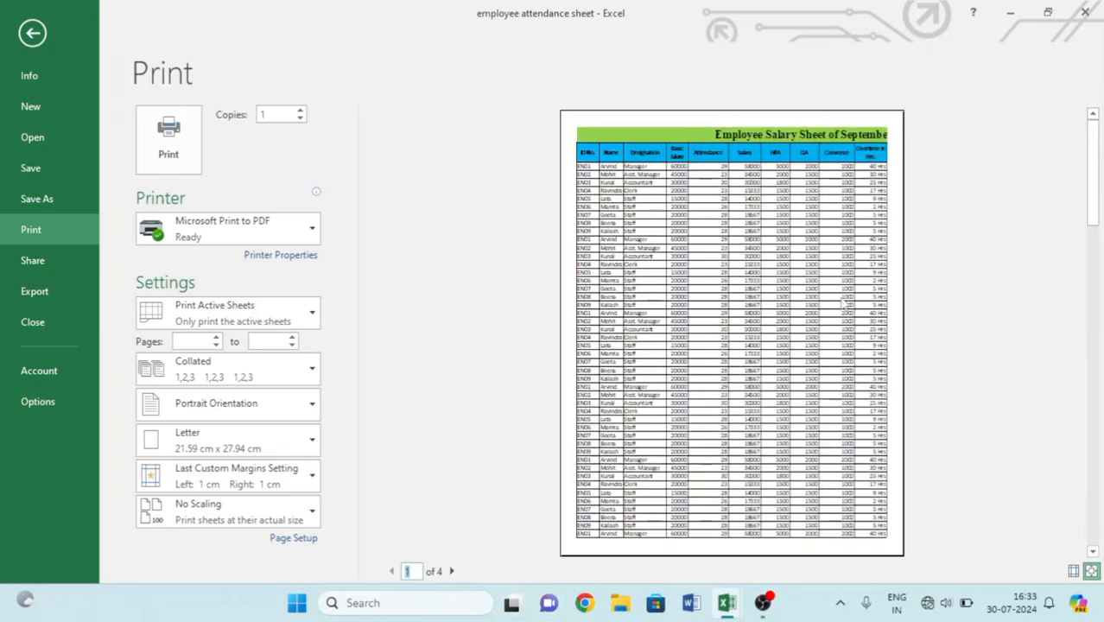
pyautogui.press('Escape')
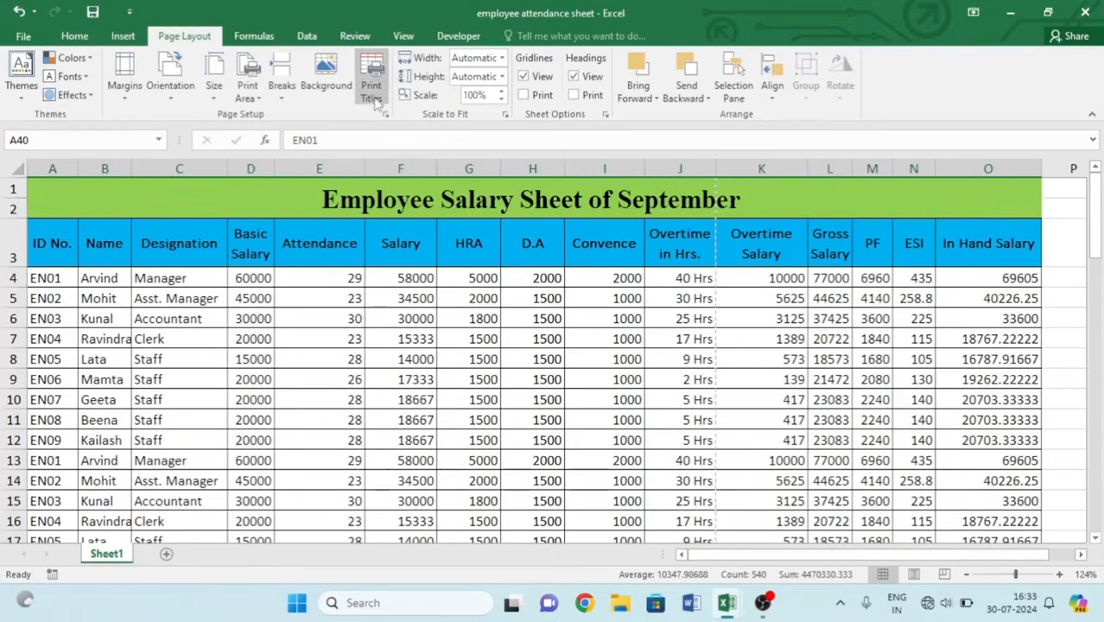
# Set header row 3 ($3:$3) as the row to repeat at the top of every printed page.
pyautogui.click(346, 334)
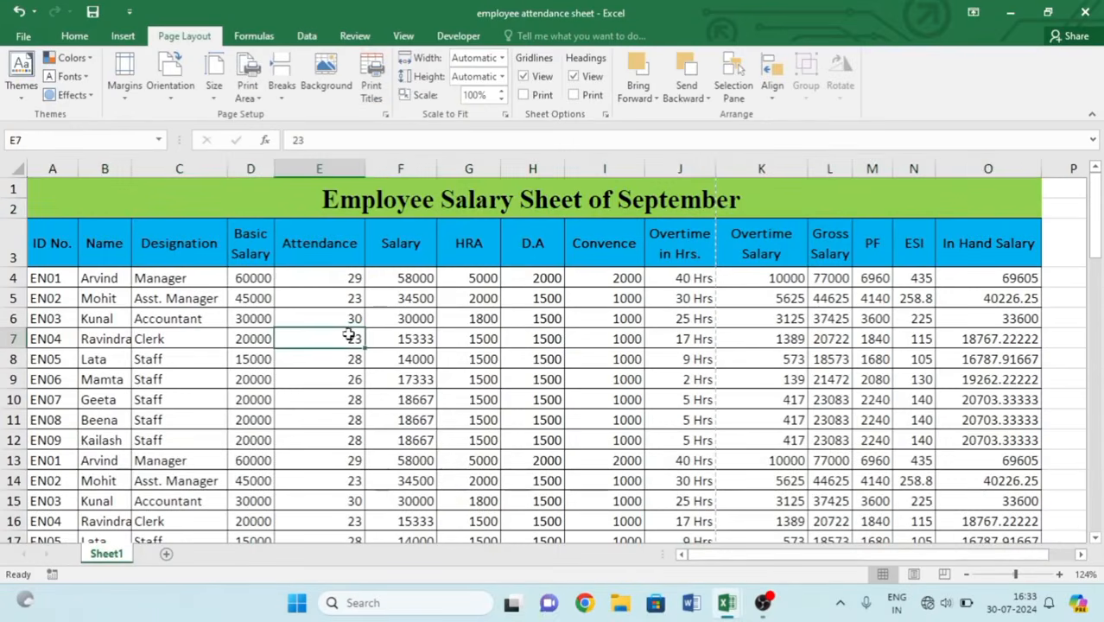
pyautogui.click(373, 80)
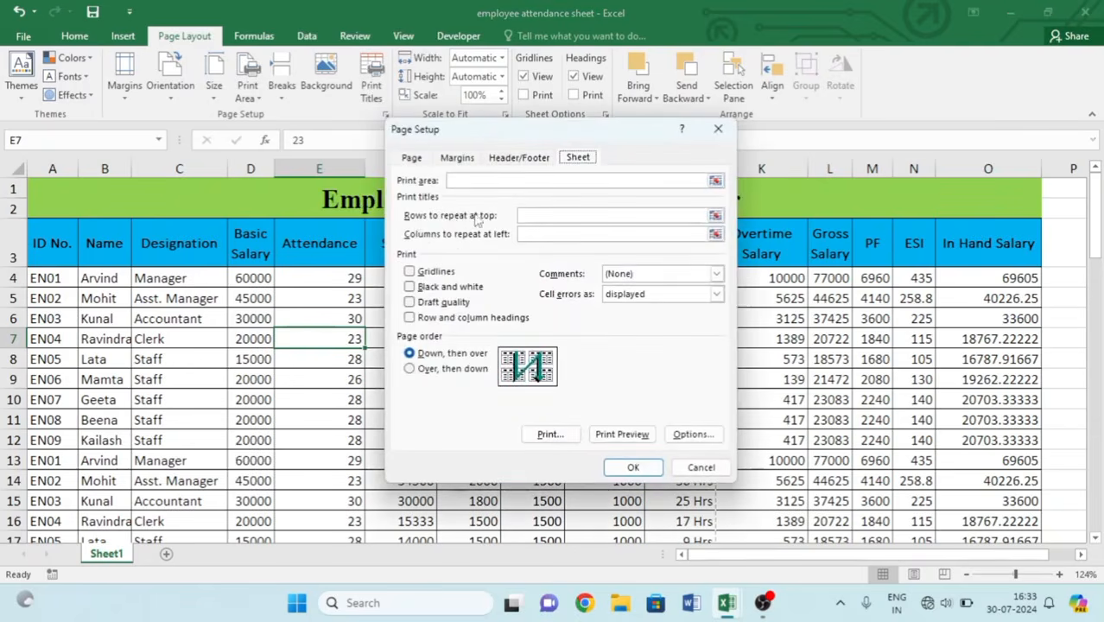
pyautogui.click(715, 215)
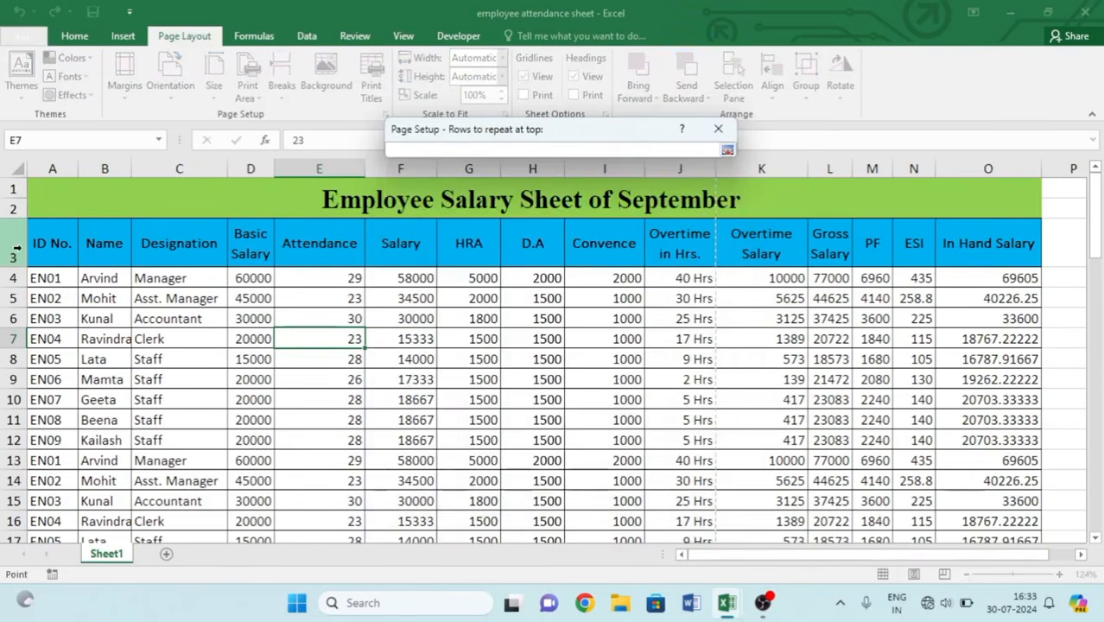
pyautogui.click(14, 248)
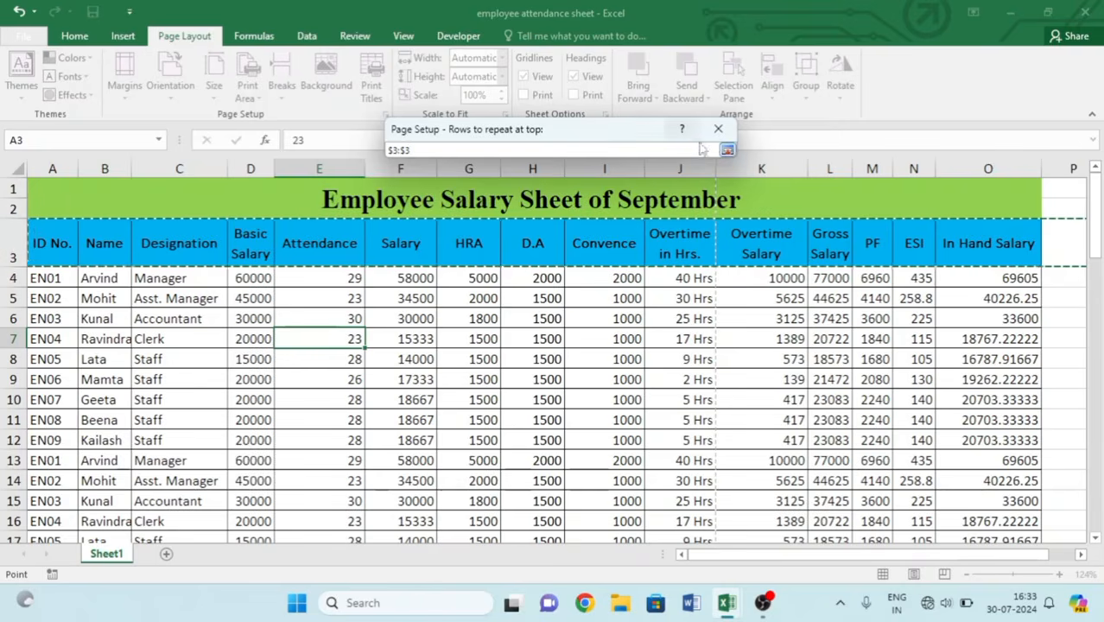
pyautogui.click(728, 149)
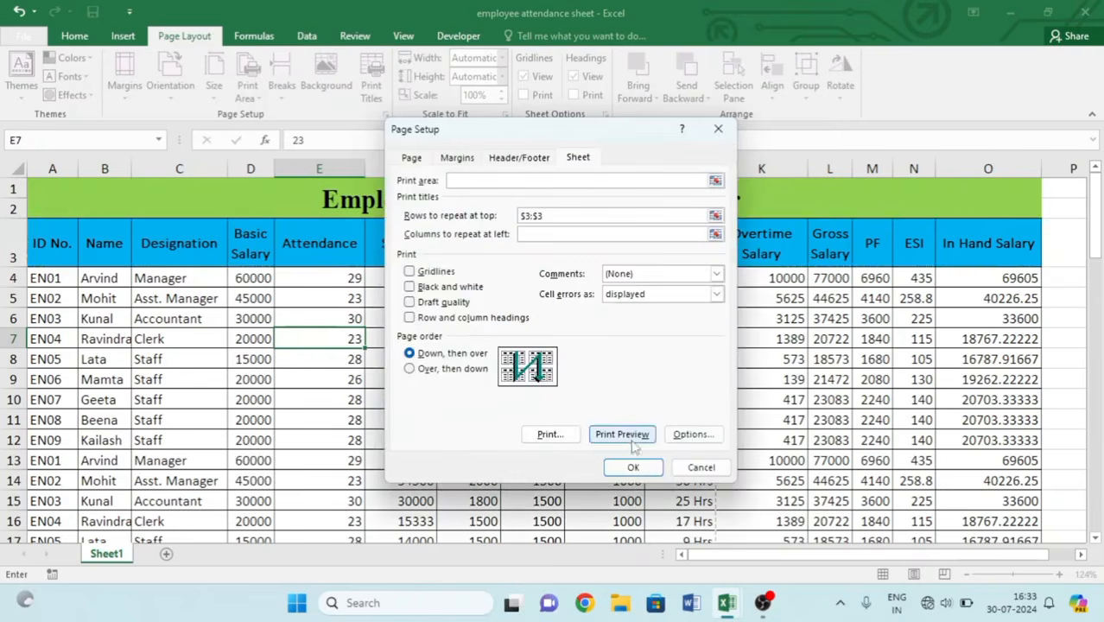
pyautogui.click(634, 467)
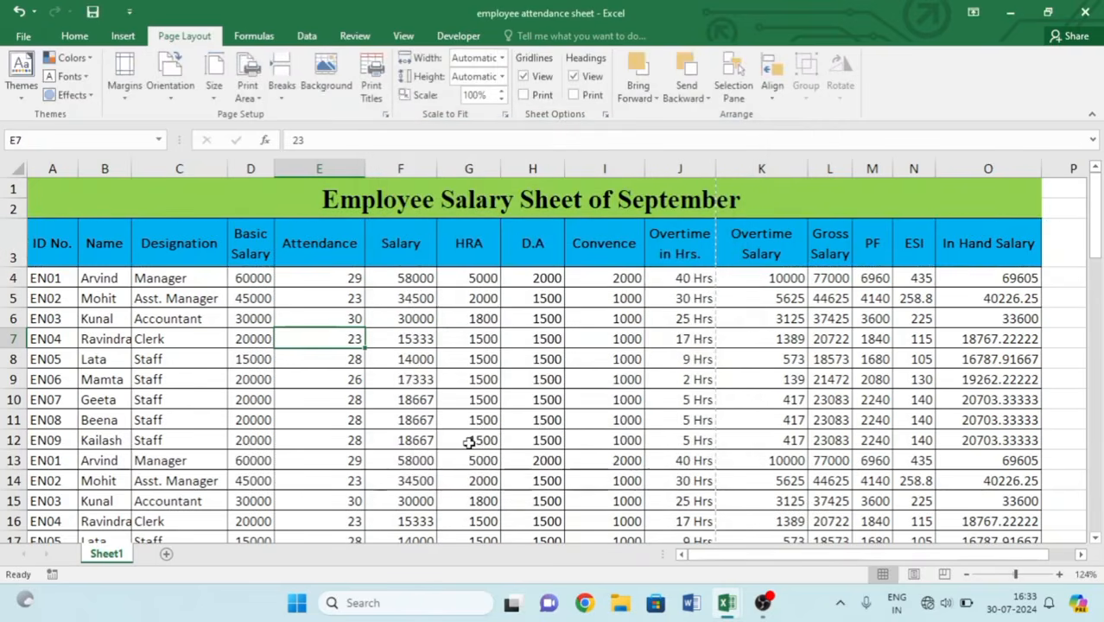
# Page through the print preview up to page 4 to check the repeated header row, and return to the sheet.
pyautogui.hotkey('ctrl', 'p')
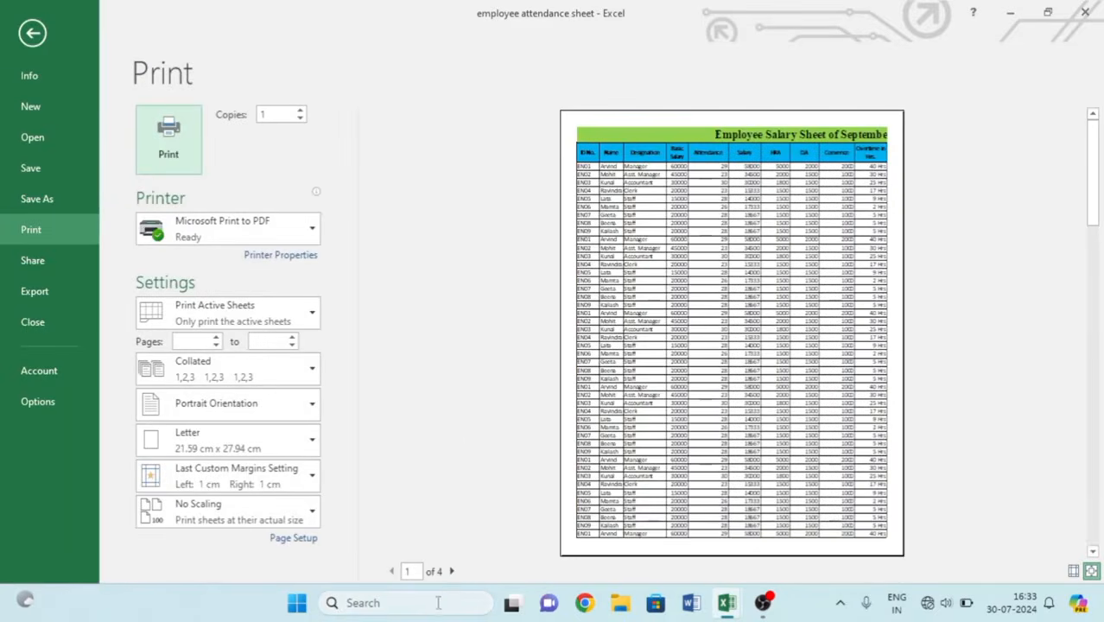
pyautogui.click(451, 571)
pyautogui.click(452, 573)
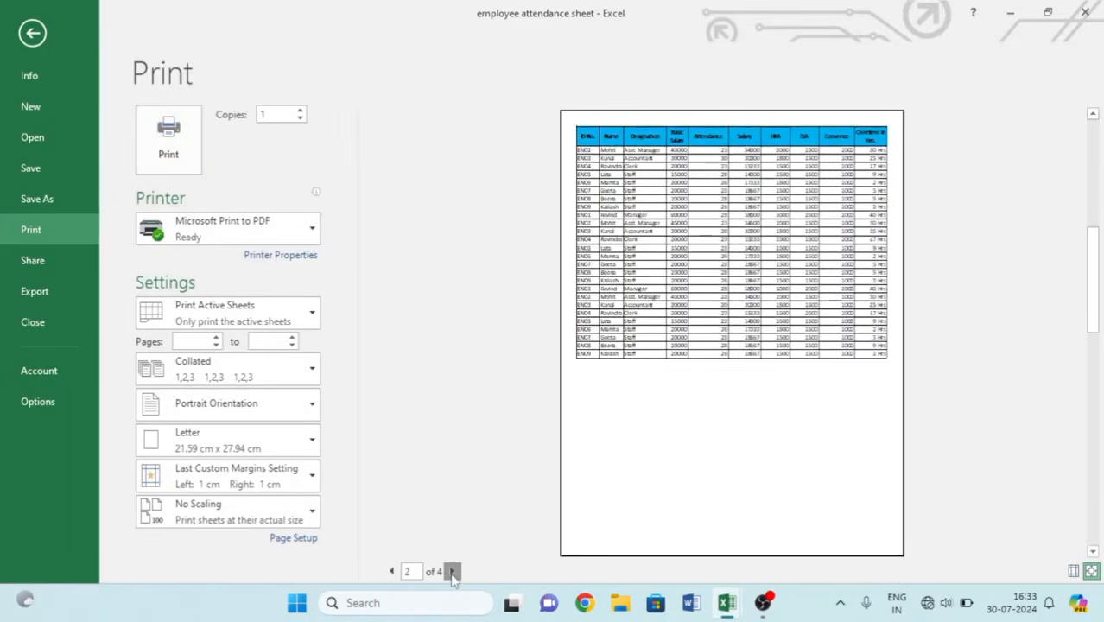
pyautogui.click(452, 572)
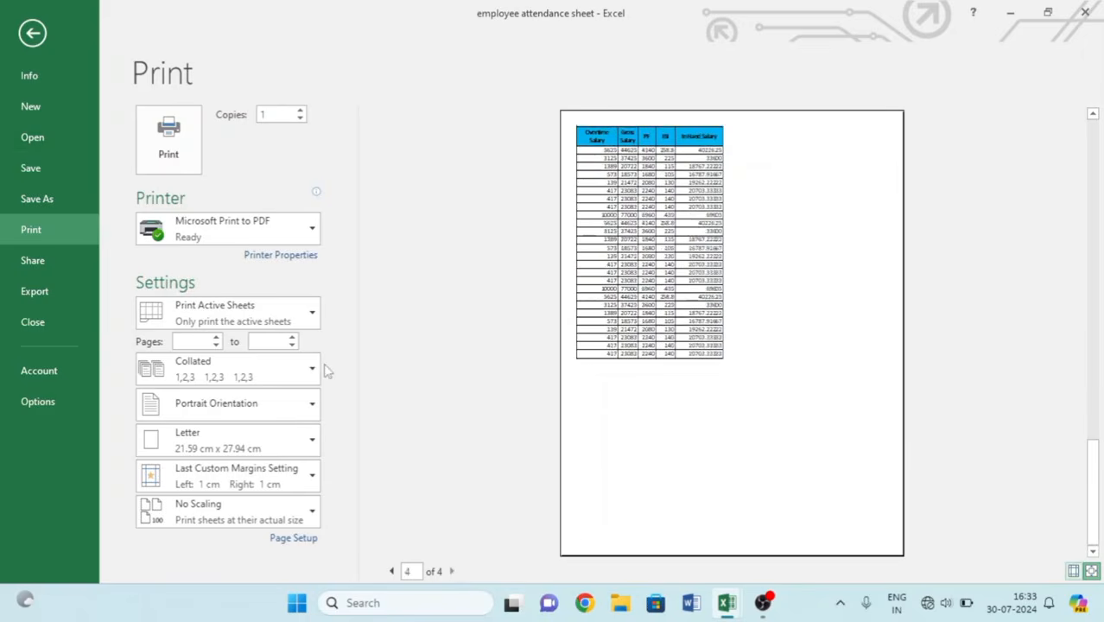
pyautogui.press('Escape')
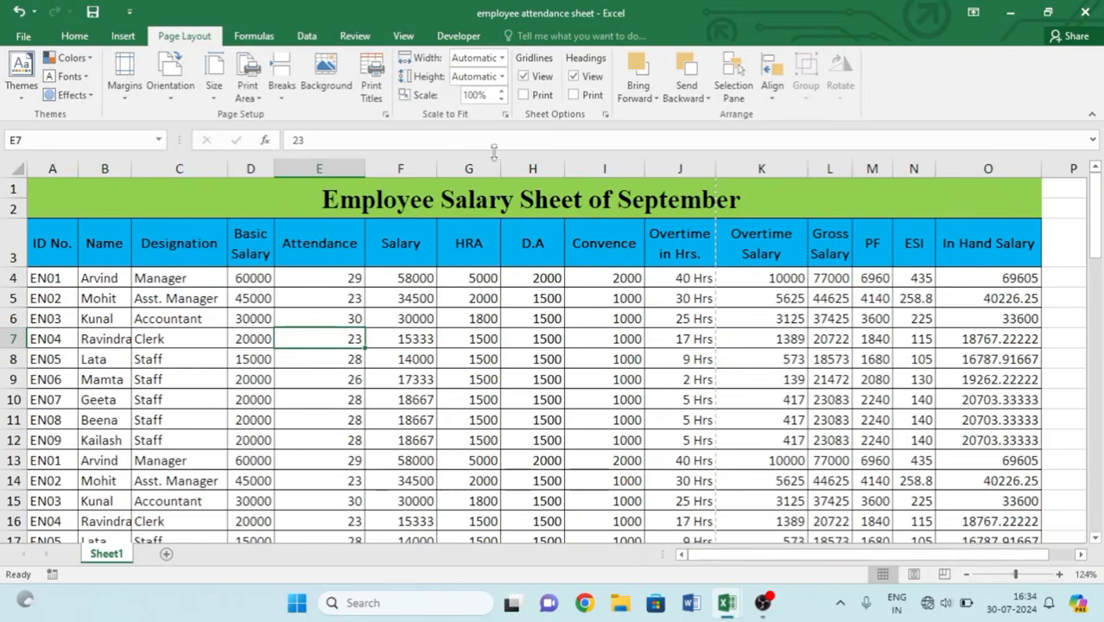
# View the salary sheet in Page Layout view to examine how it splits across pages, and return to Normal view.
pyautogui.scroll(-1, 474, 318)
pyautogui.scroll(1, 476, 313)
pyautogui.click(914, 574)
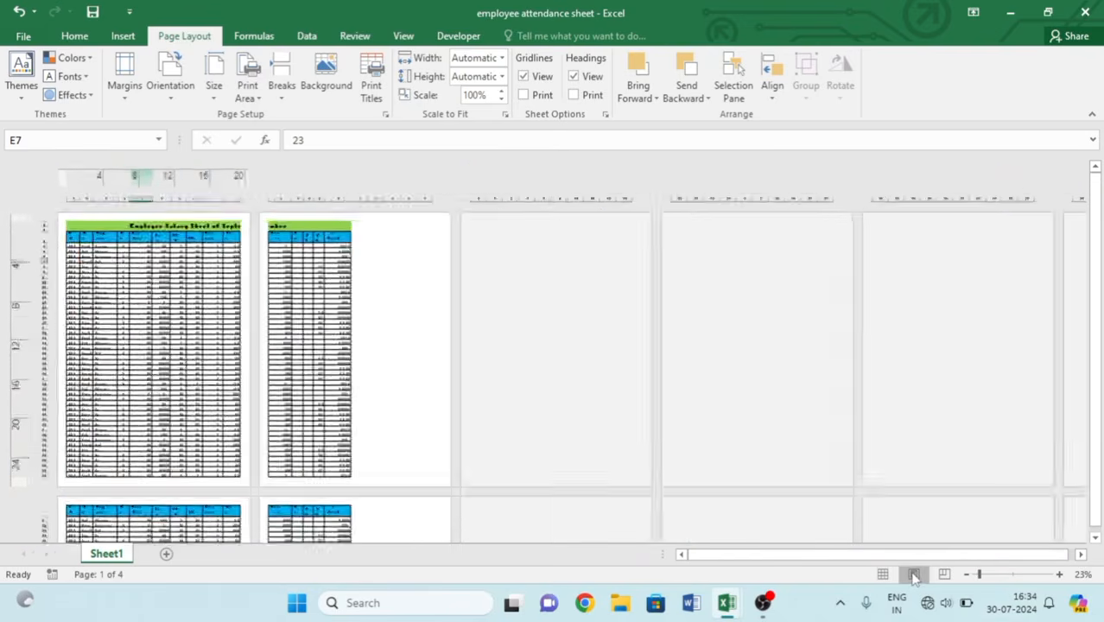
pyautogui.scroll(1, 229, 318)
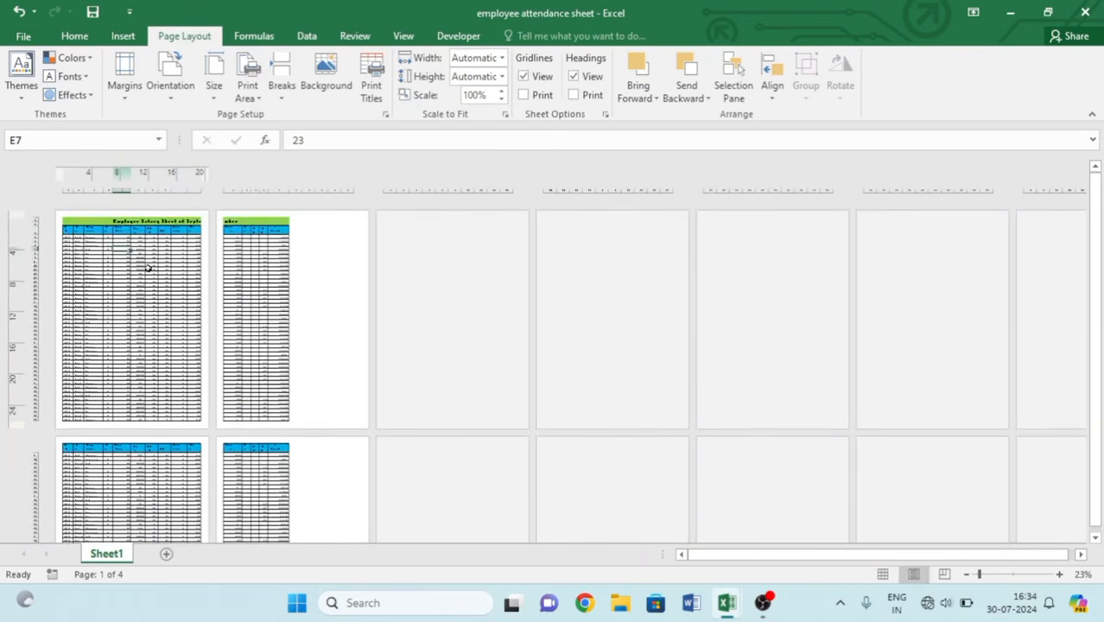
pyautogui.click(995, 575)
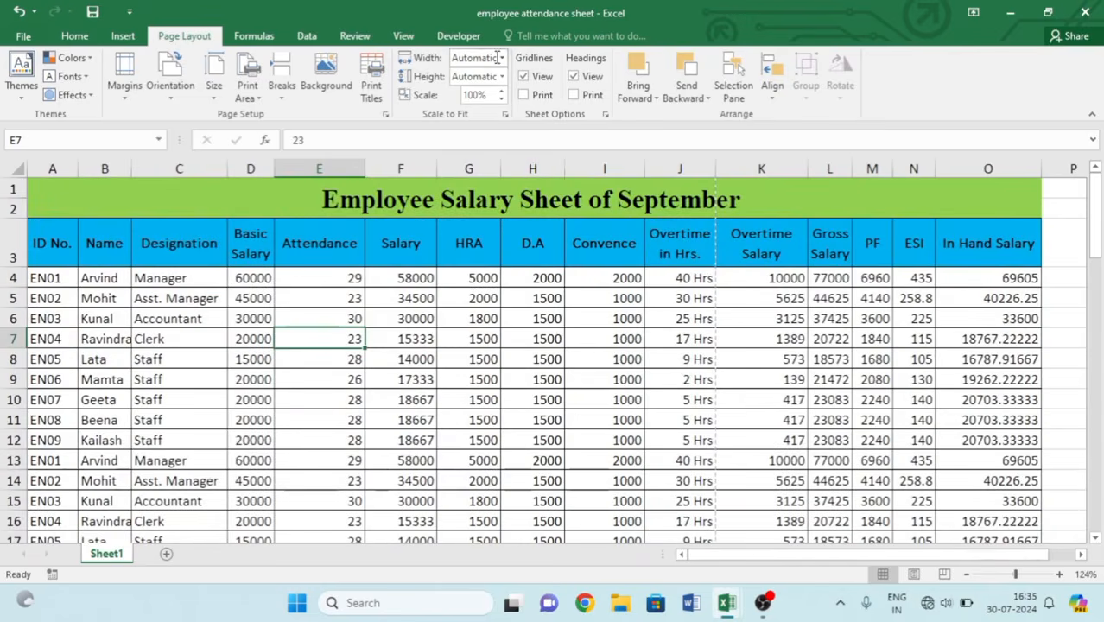
# Scale the salary sheet to fit 1 page wide and 1 page tall, and check it in print preview.
pyautogui.click(502, 58)
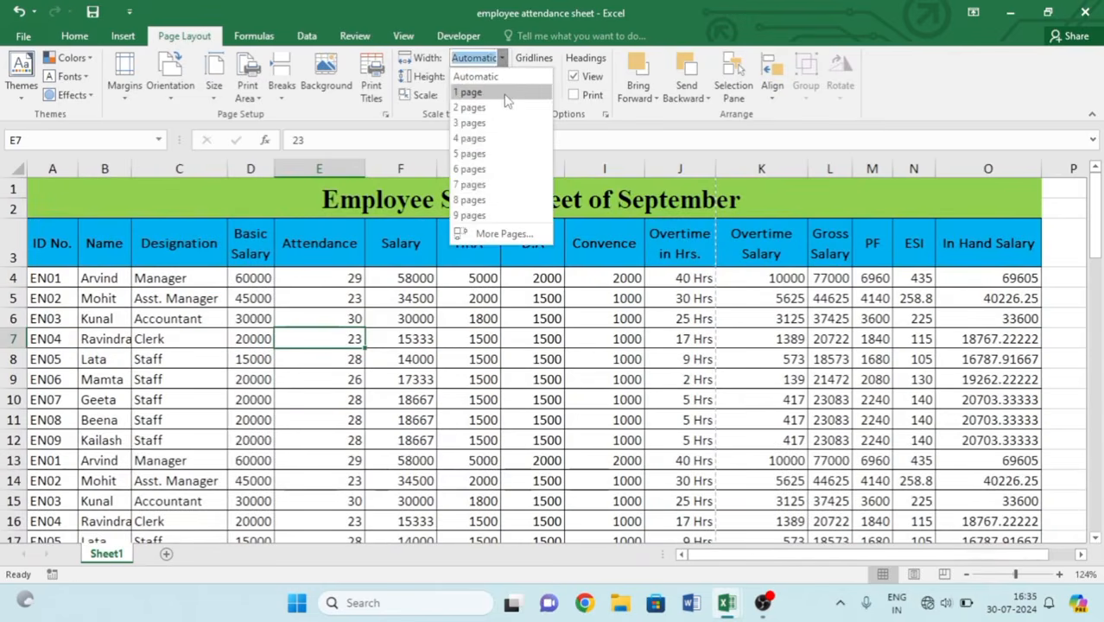
pyautogui.click(508, 101)
pyautogui.click(507, 78)
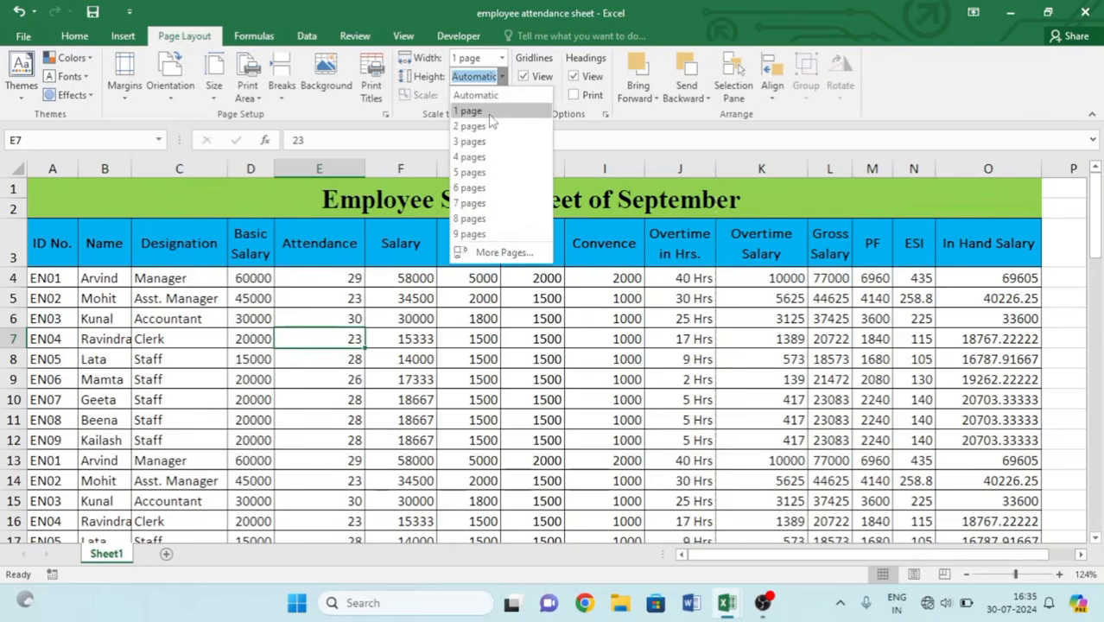
pyautogui.click(489, 112)
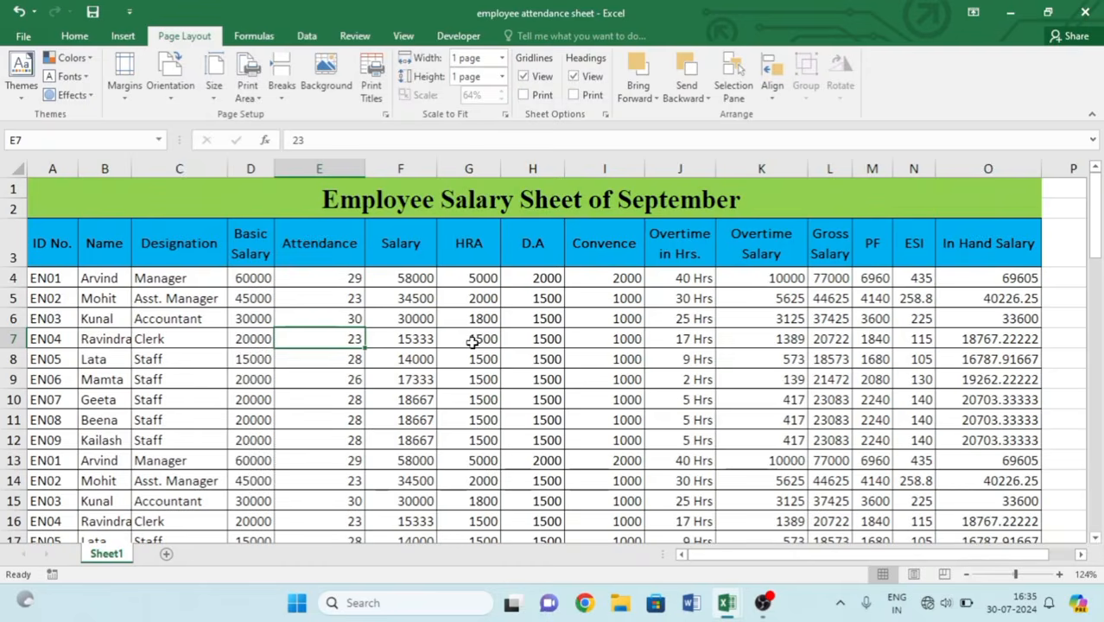
pyautogui.hotkey('ctrl', 'p')
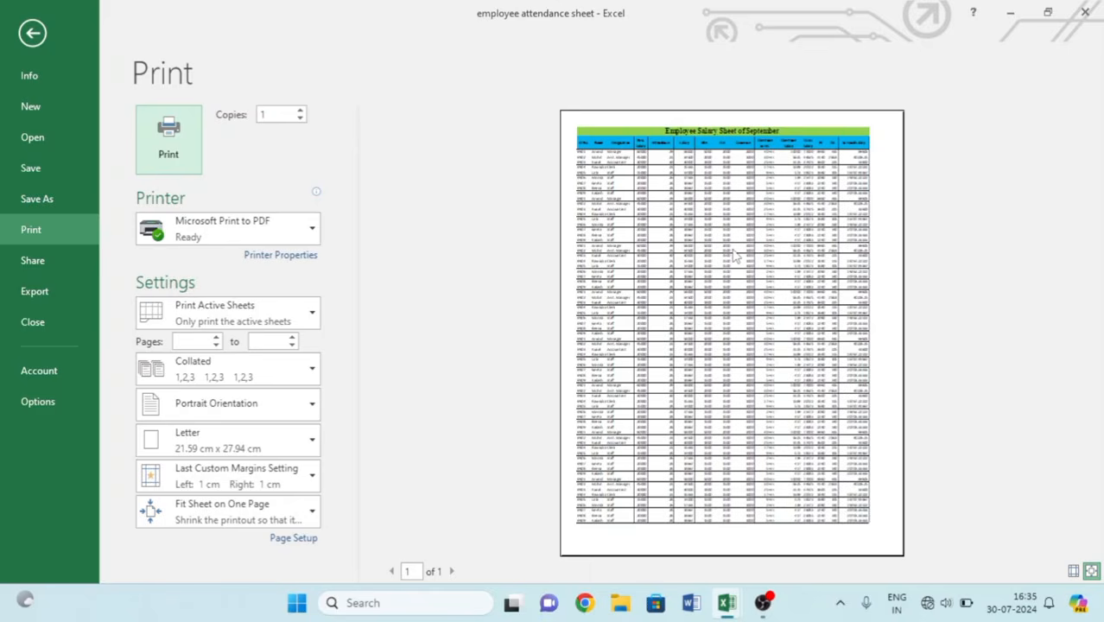
pyautogui.click(32, 35)
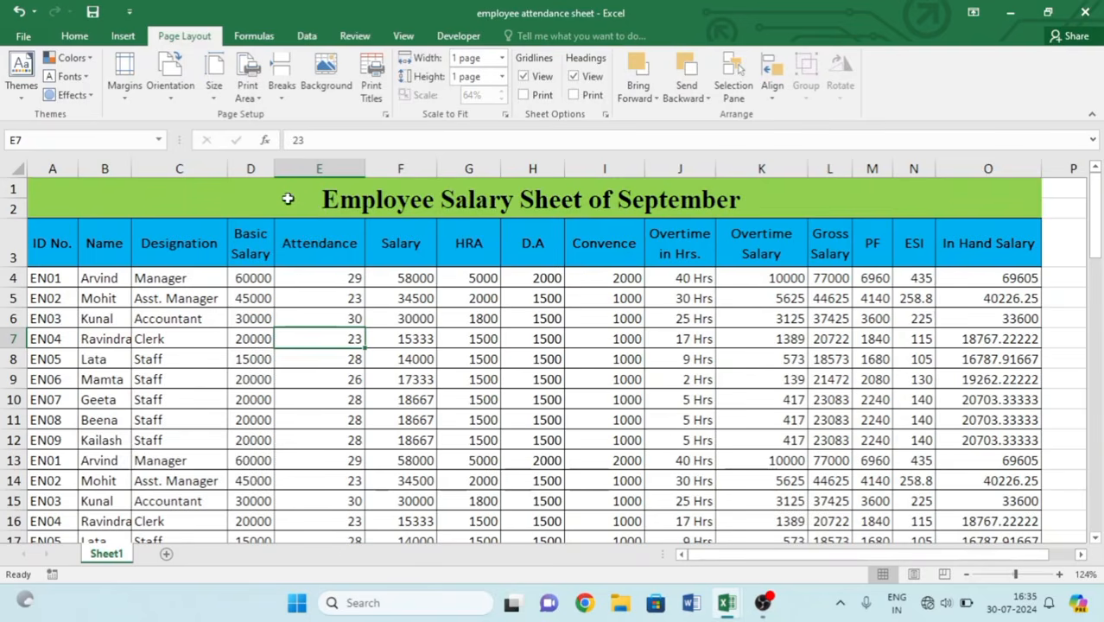
# Review the page orientation options and the one-page print preview, and look through the full length of the salary table.
pyautogui.click(179, 89)
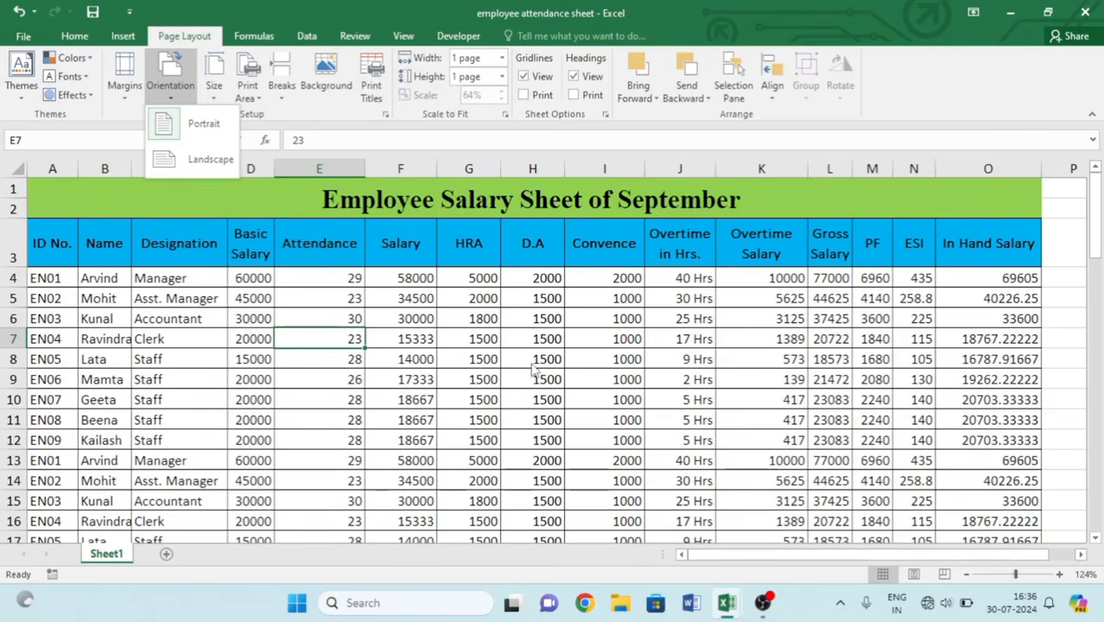
pyautogui.click(442, 348)
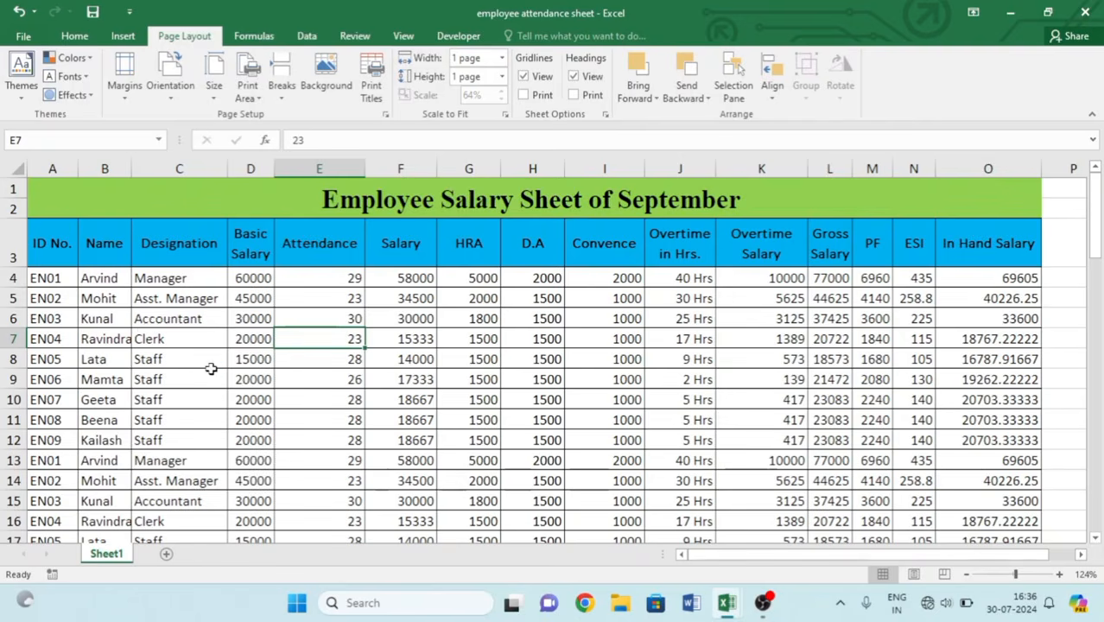
pyautogui.hotkey('ctrl', 'p')
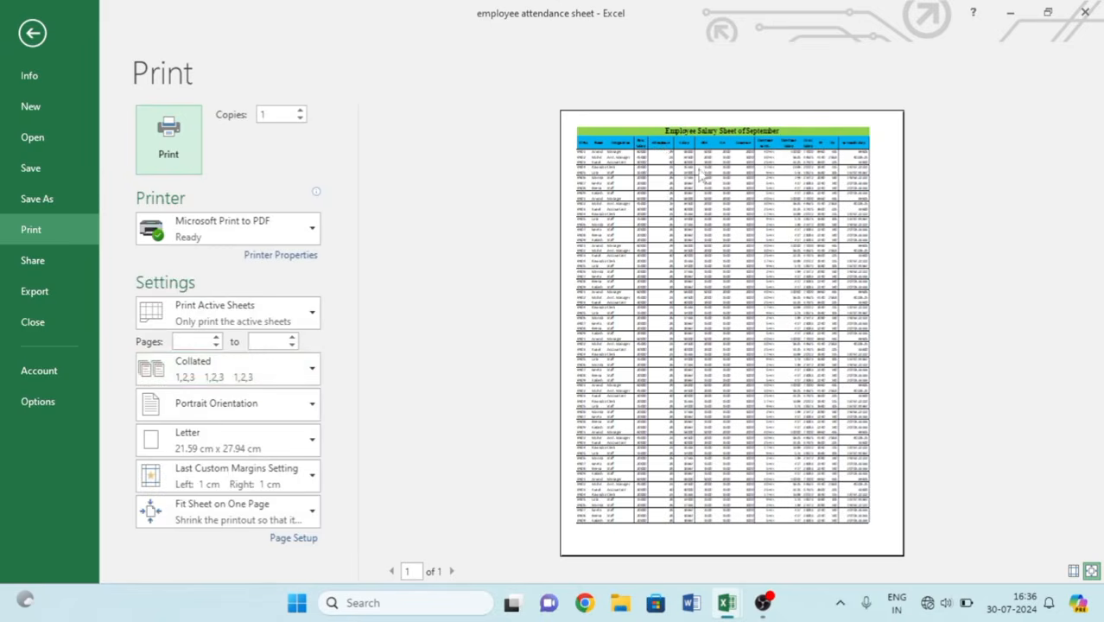
pyautogui.click(32, 34)
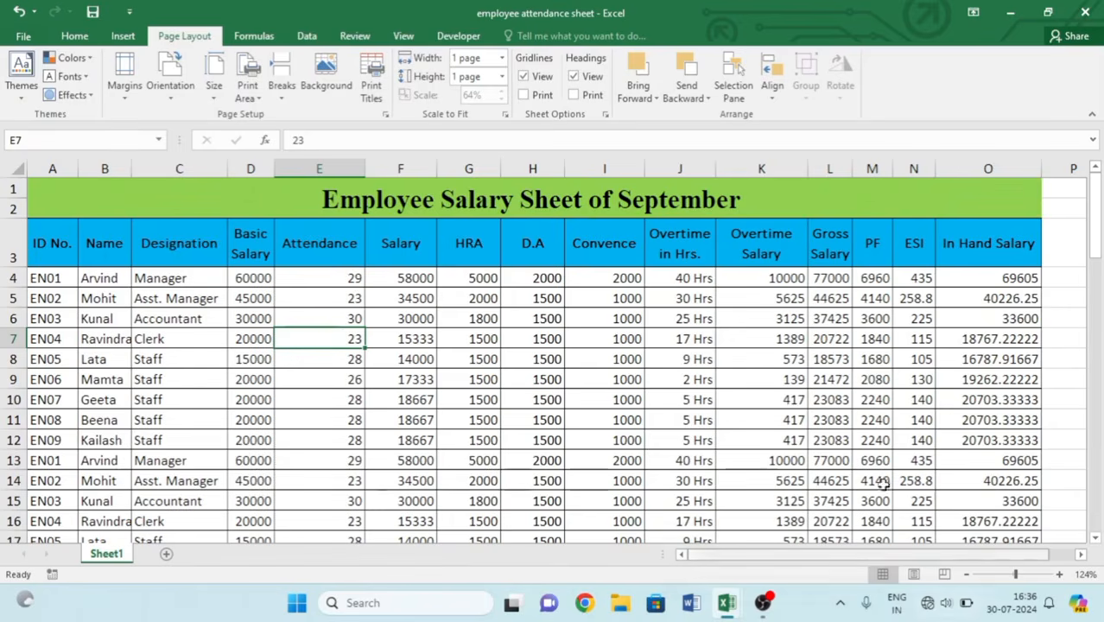
pyautogui.scroll(-5, 547, 328)
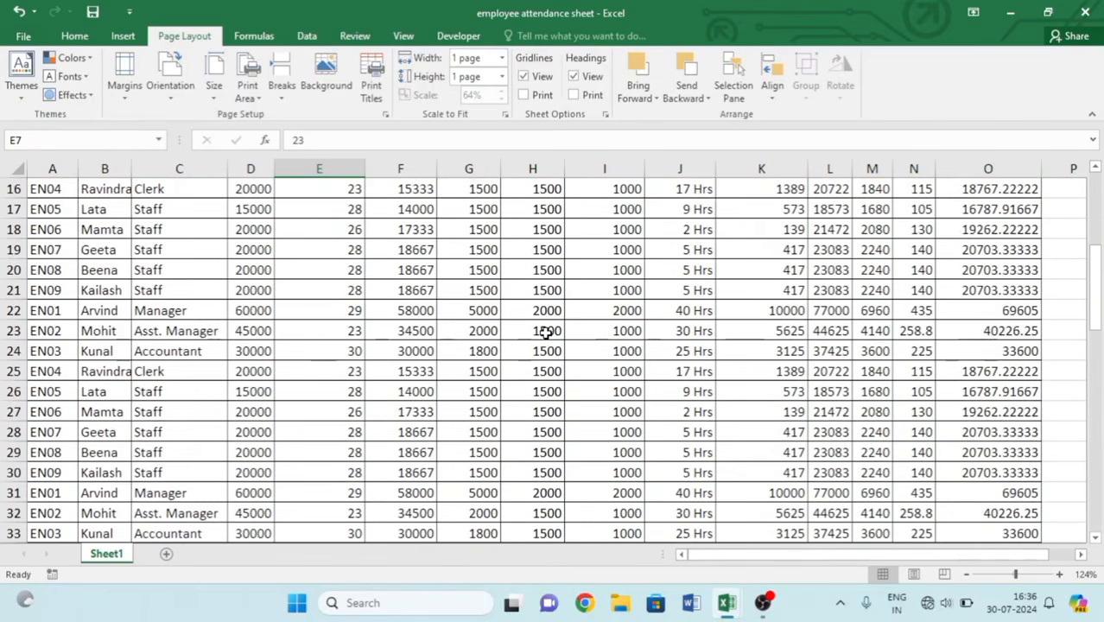
pyautogui.scroll(-6, 547, 334)
pyautogui.scroll(11, 547, 334)
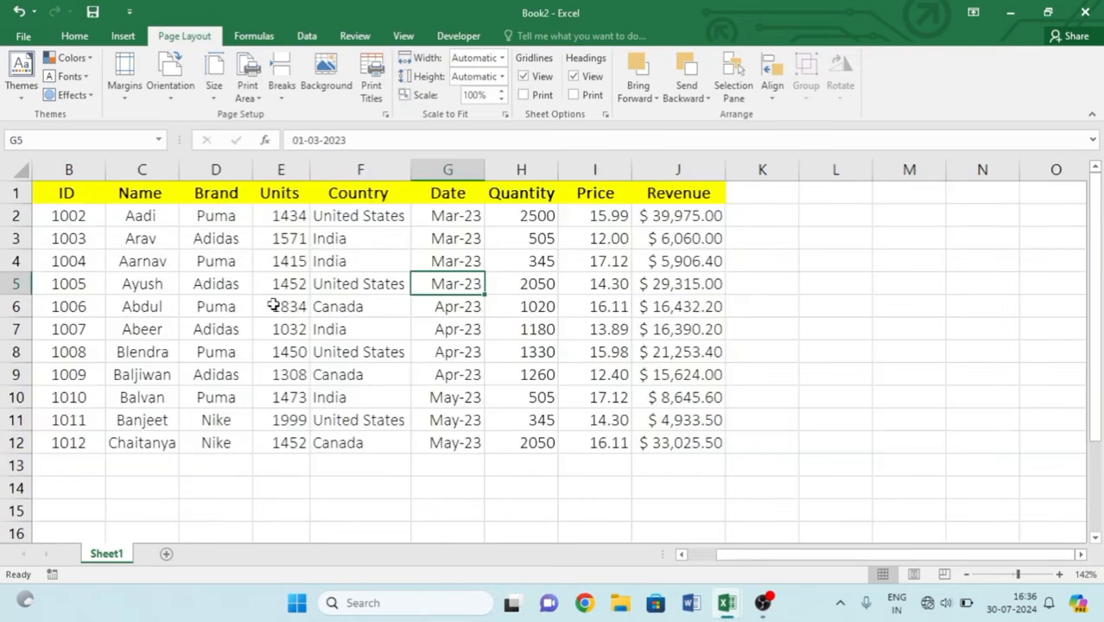
# In the Book2 workbook, check the print preview and turn on printing of gridlines.
pyautogui.hotkey('ctrl', 'p')
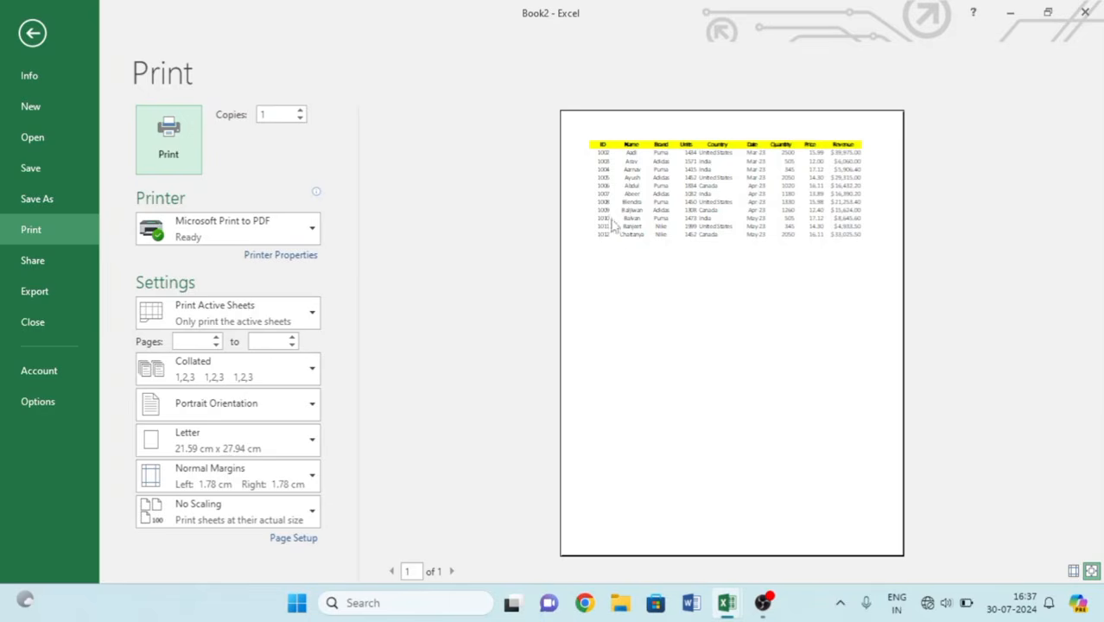
pyautogui.click(32, 33)
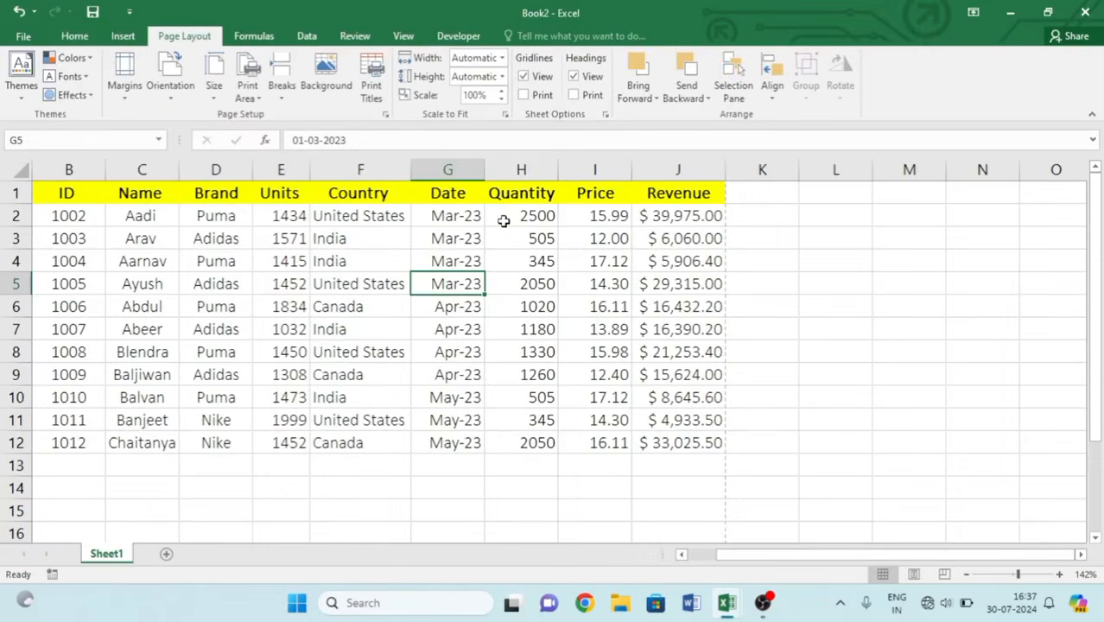
pyautogui.click(542, 96)
pyautogui.hotkey('ctrl', 'p')
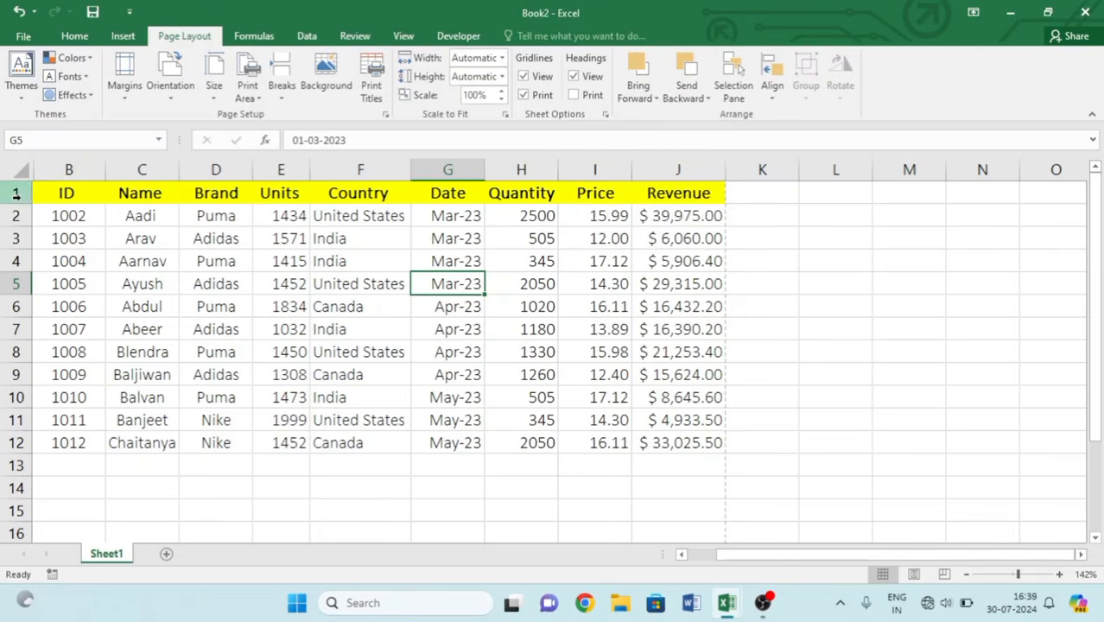
# Turn on printing of the row and column headings in Book2 and check the print preview.
pyautogui.click(577, 97)
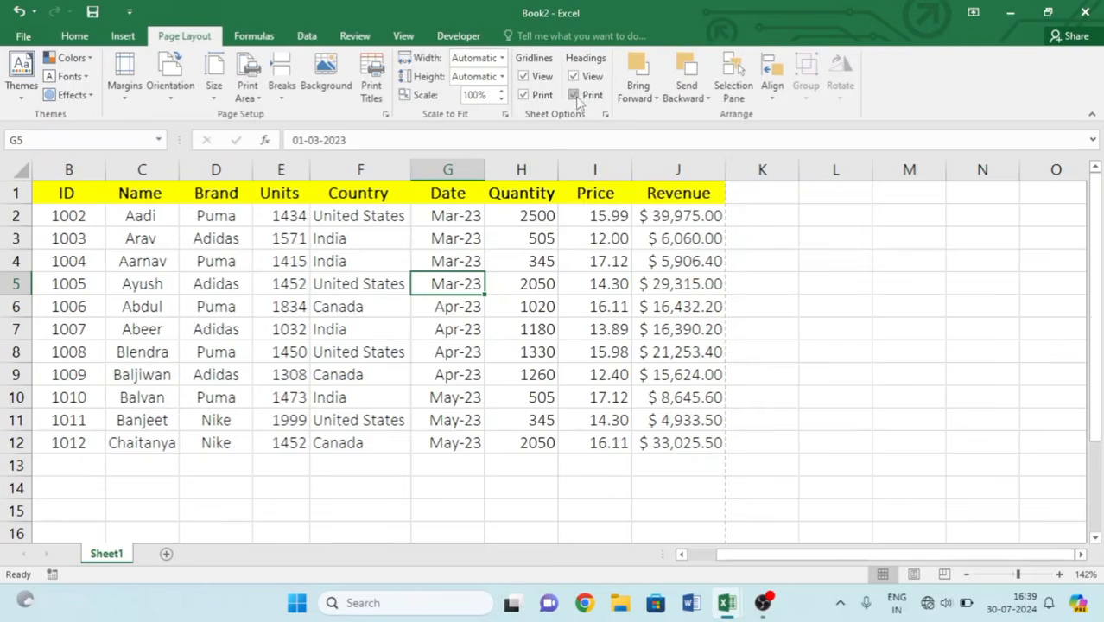
pyautogui.hotkey('ctrl', 'p')
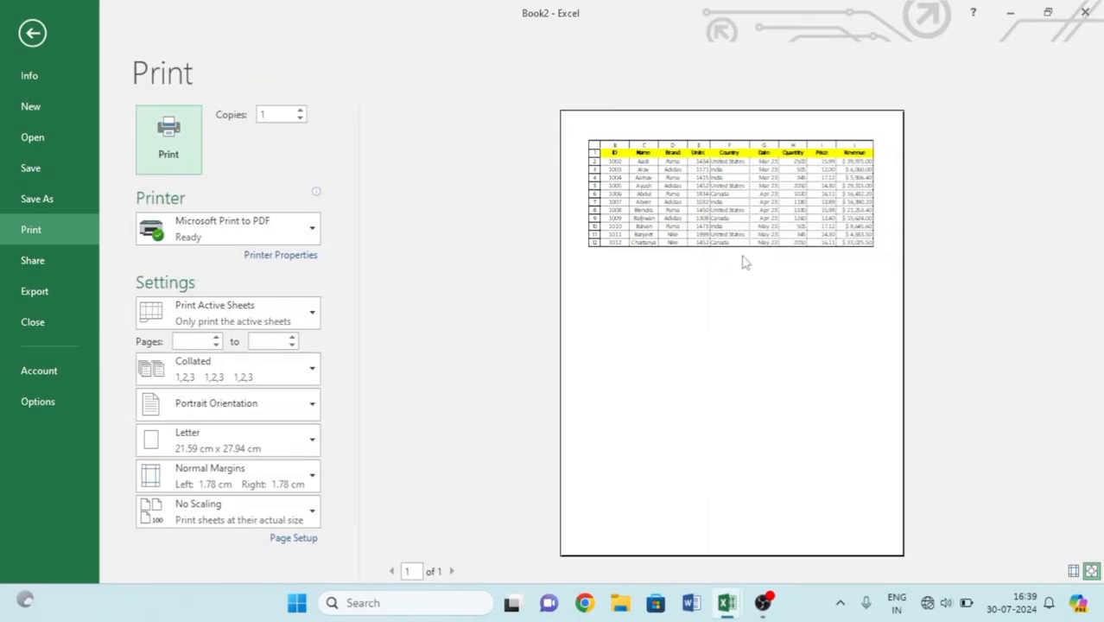
pyautogui.click(34, 33)
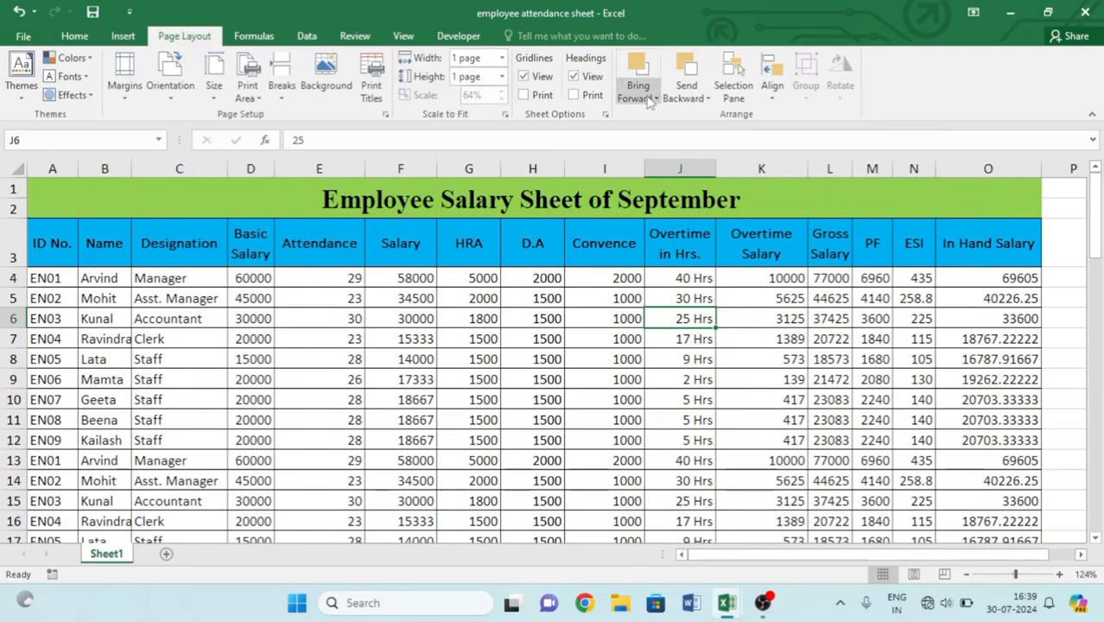
# Draw a rectangle about 8.5 cm wide and 2.2 cm high over rows 4 to 8 and give it the black shape style.
pyautogui.click(122, 39)
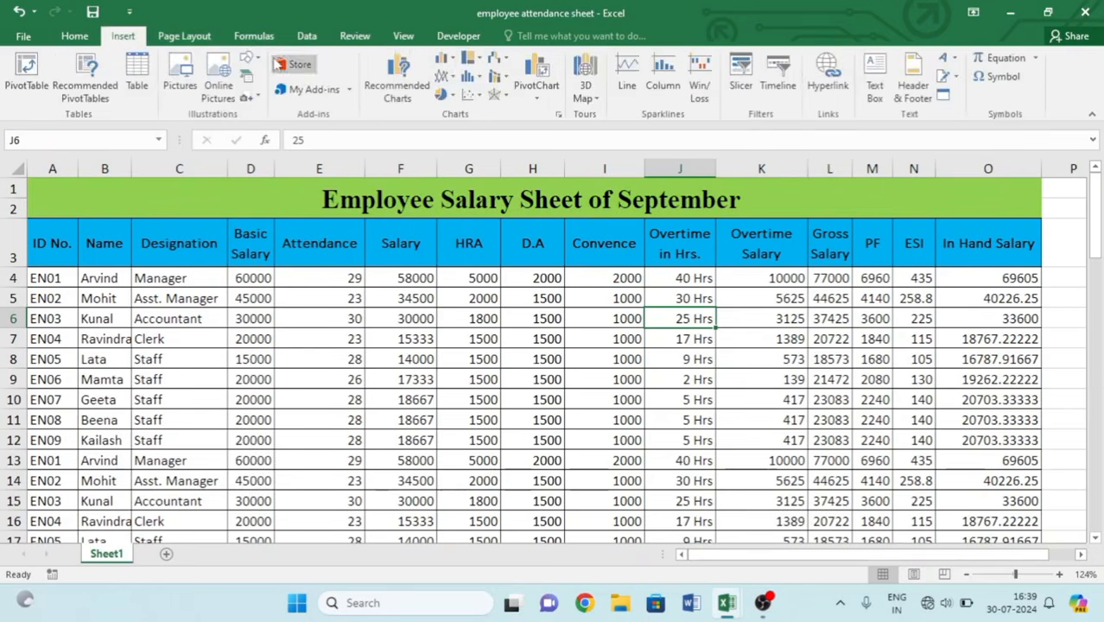
pyautogui.click(248, 61)
pyautogui.click(281, 96)
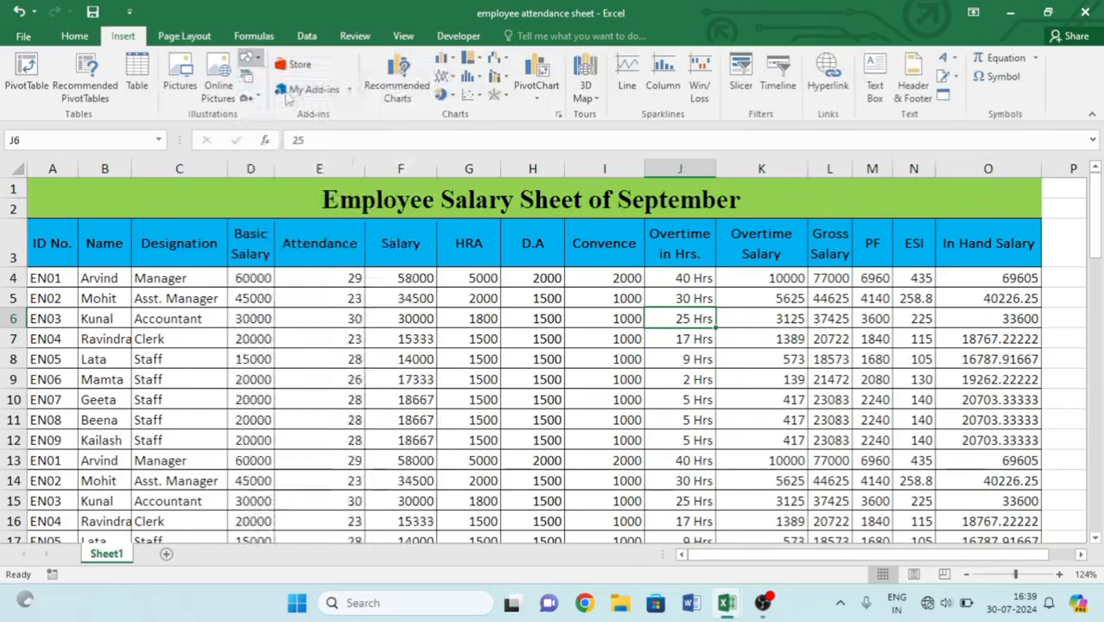
pyautogui.click(248, 61)
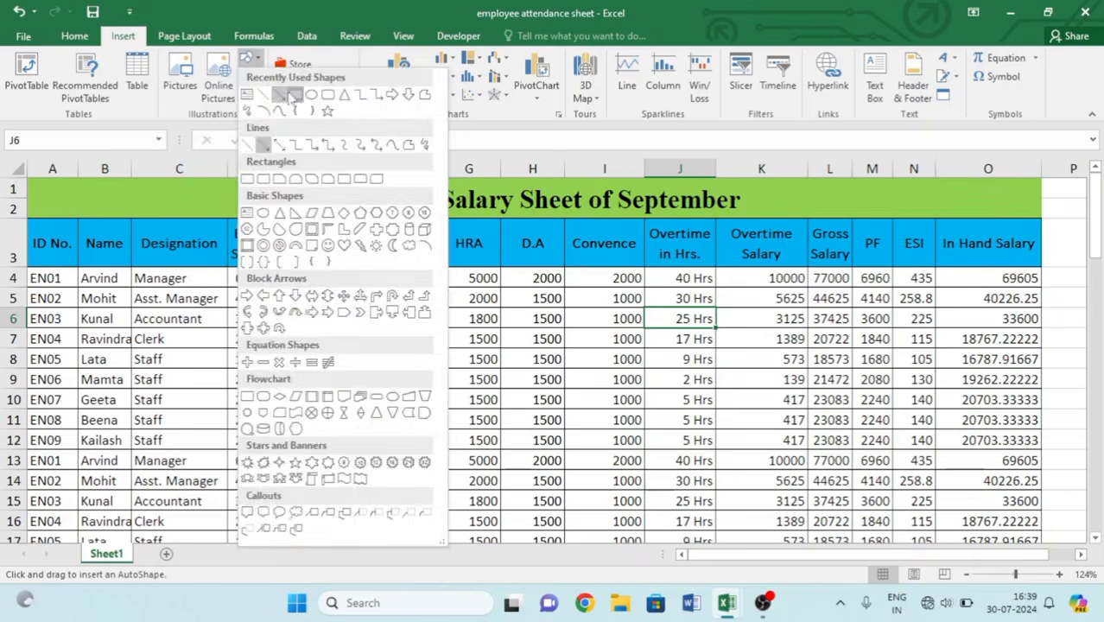
pyautogui.click(285, 95)
pyautogui.moveTo(452, 284)
pyautogui.mouseDown()
pyautogui.moveTo(460, 343)
pyautogui.moveTo(773, 366)
pyautogui.mouseUp()
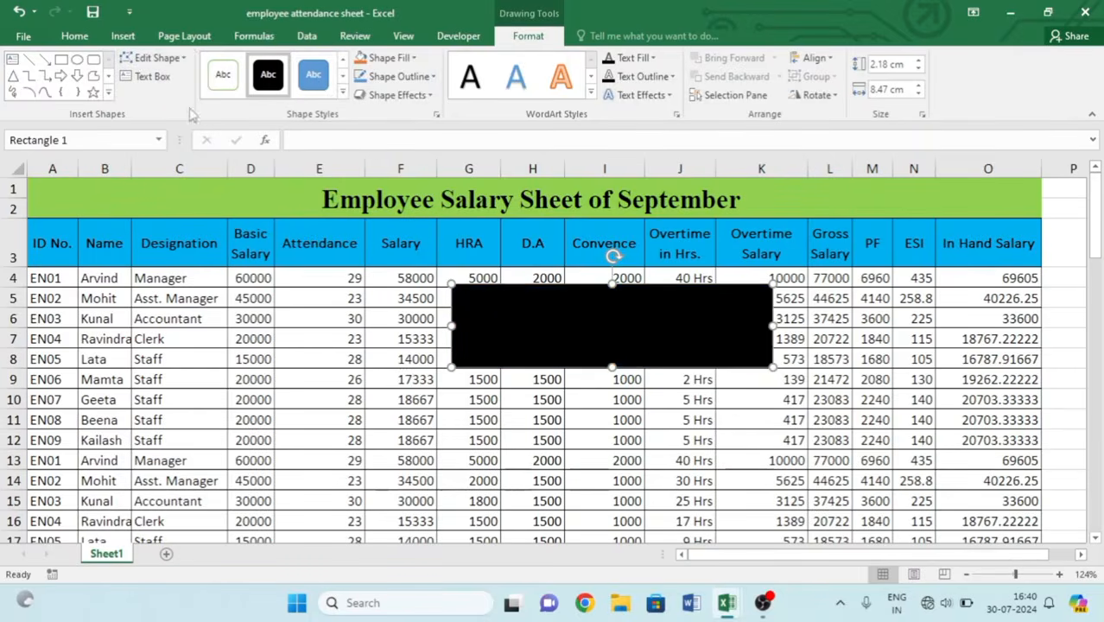
# Draw a second rectangle about 6.8 cm wide and 3.4 cm high, overlapping the lower part of the black one.
pyautogui.click(119, 36)
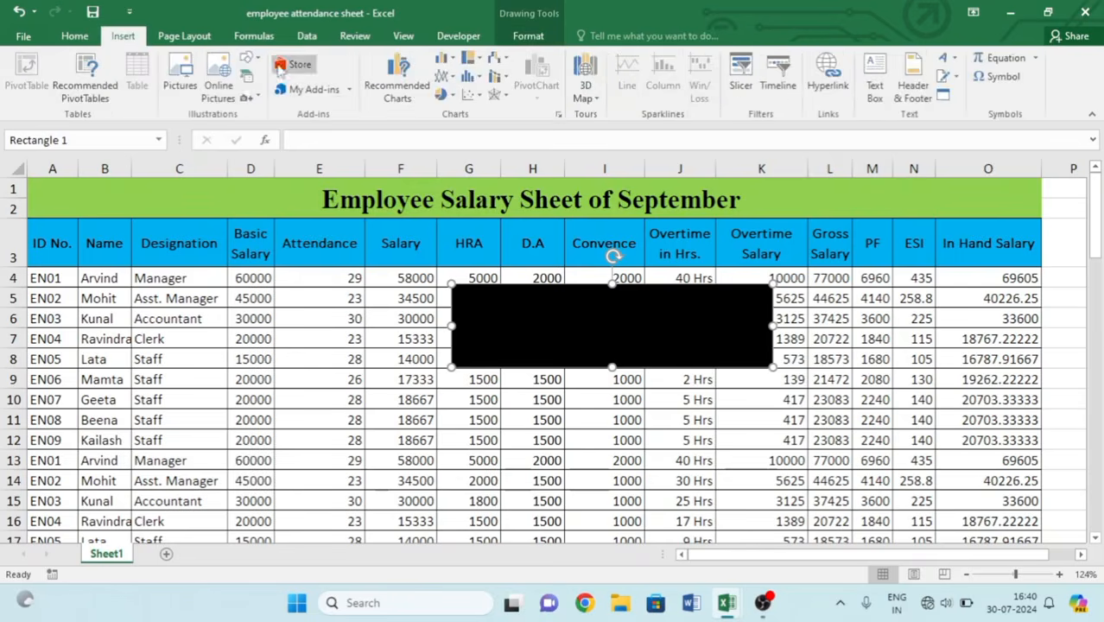
pyautogui.click(248, 61)
pyautogui.click(296, 93)
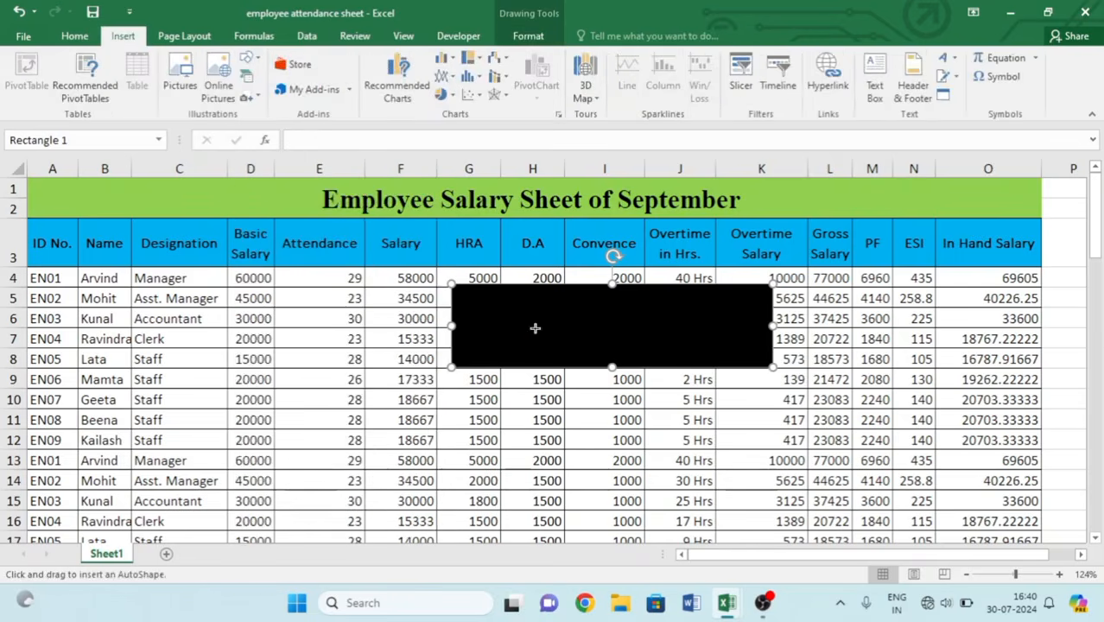
pyautogui.moveTo(535, 327); pyautogui.dragTo(791, 456)
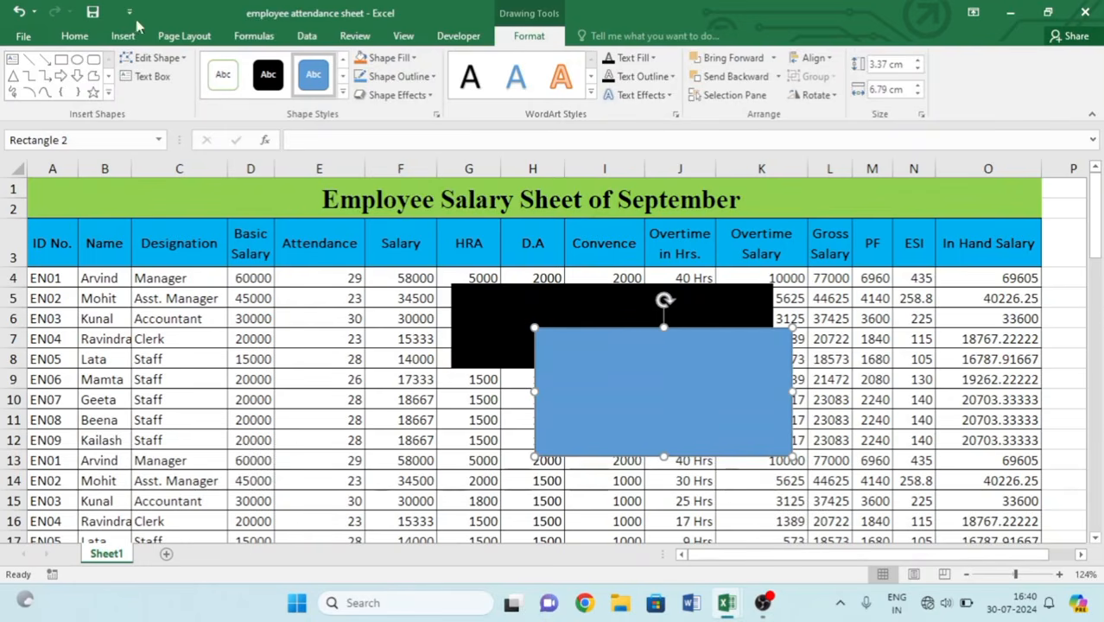
# Send the blue rectangle backward behind the black one, and bring the black rectangle to the front.
pyautogui.click(185, 38)
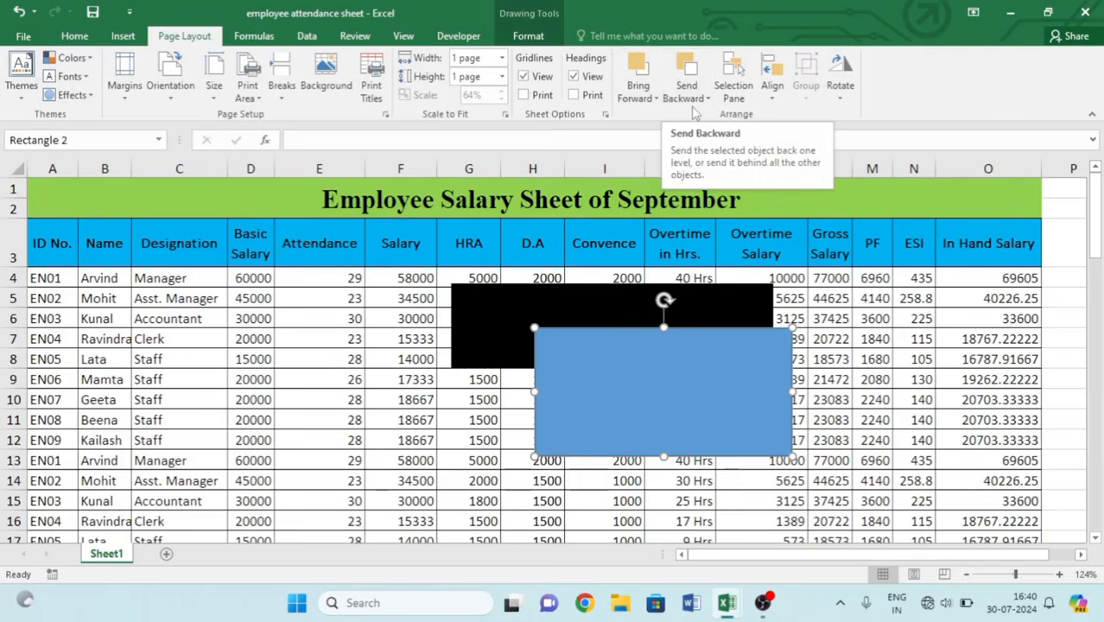
pyautogui.click(698, 99)
pyautogui.click(717, 116)
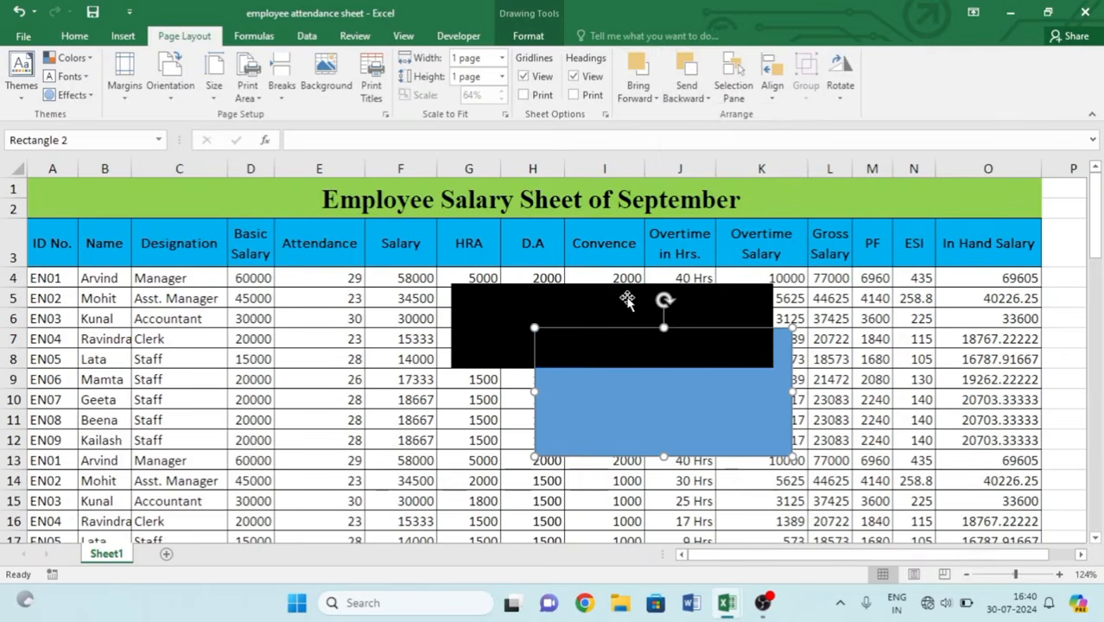
pyautogui.click(628, 299)
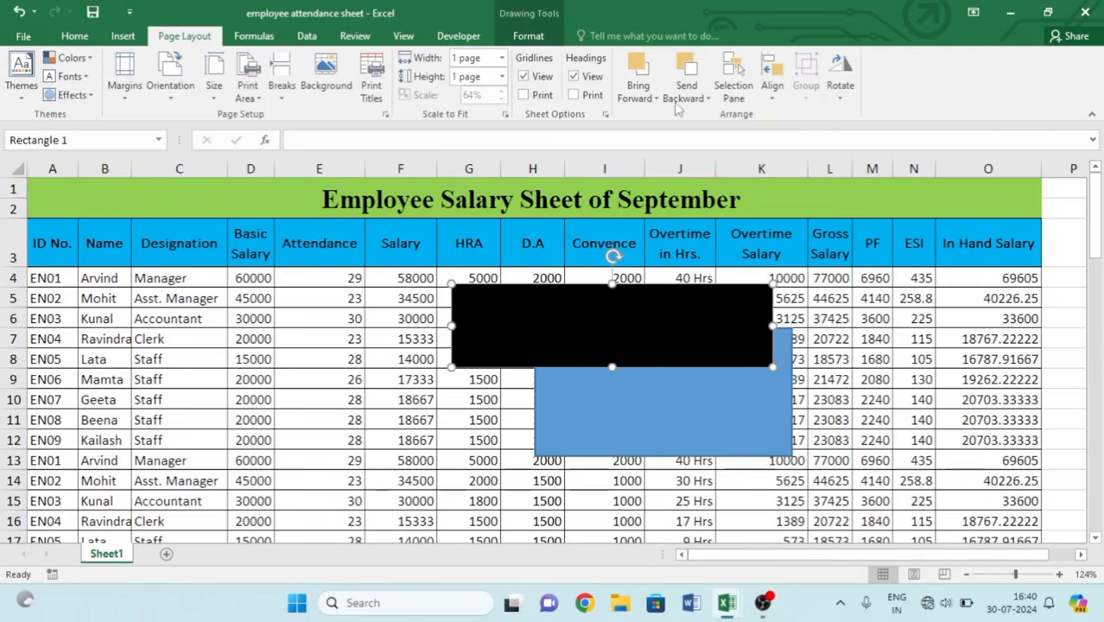
pyautogui.click(629, 100)
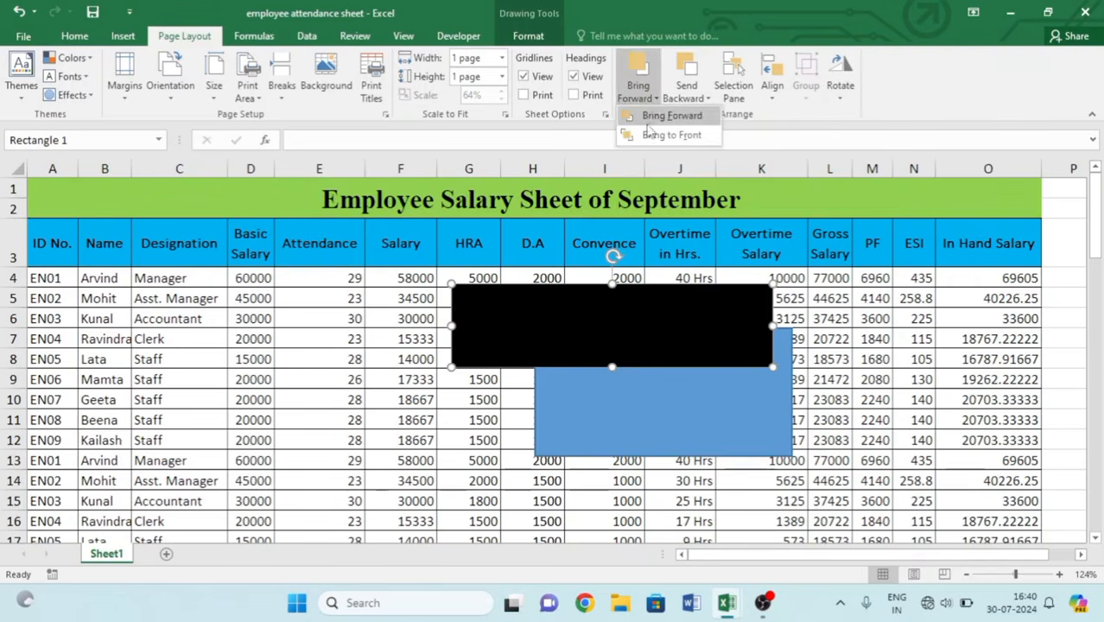
pyautogui.click(645, 131)
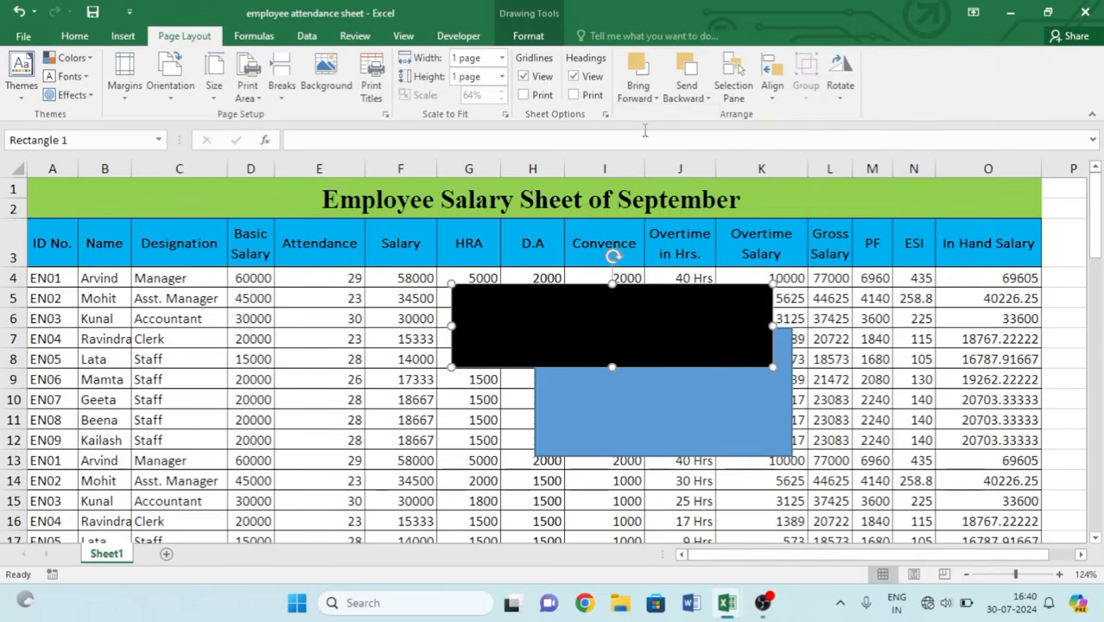
# Show the list of shapes on the sheet and toggle the visibility of Rectangle 1 off and back on.
pyautogui.click(673, 385)
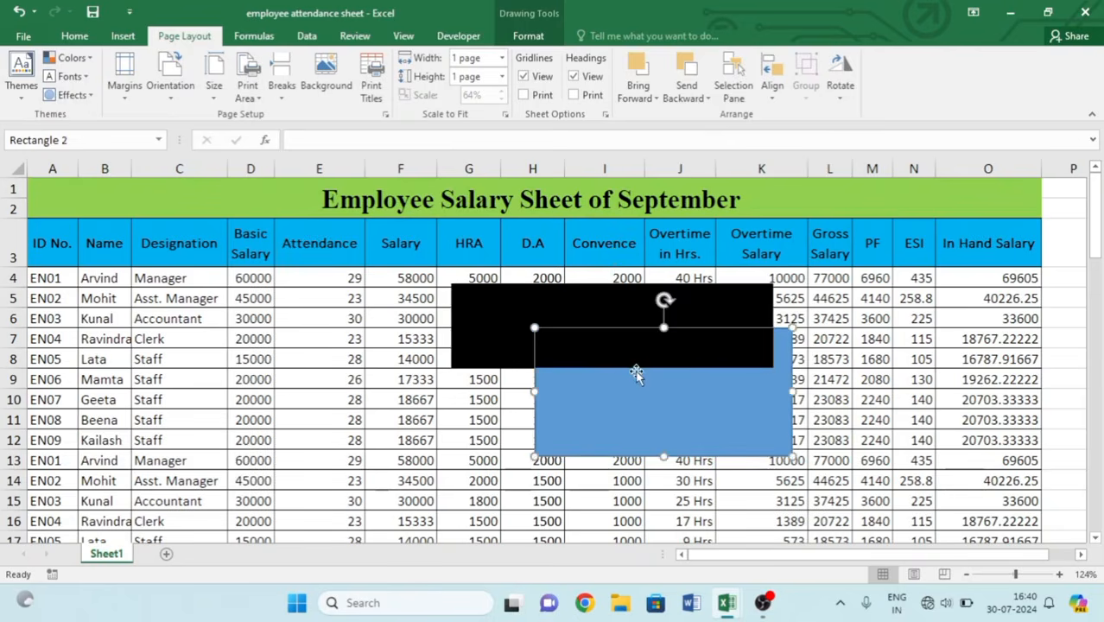
pyautogui.click(733, 76)
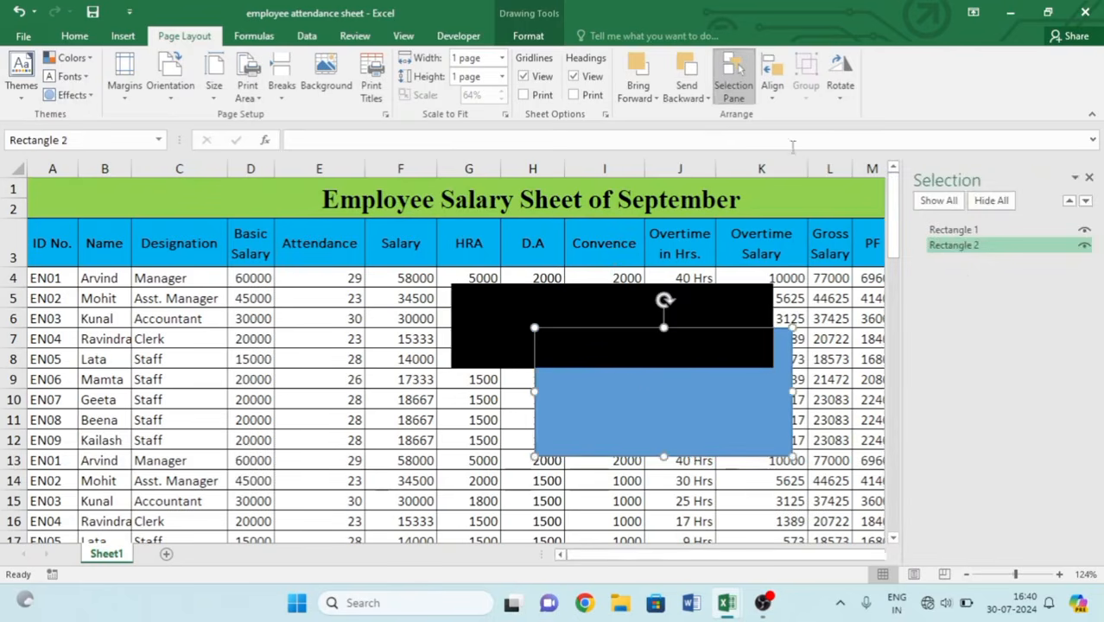
pyautogui.click(1084, 232)
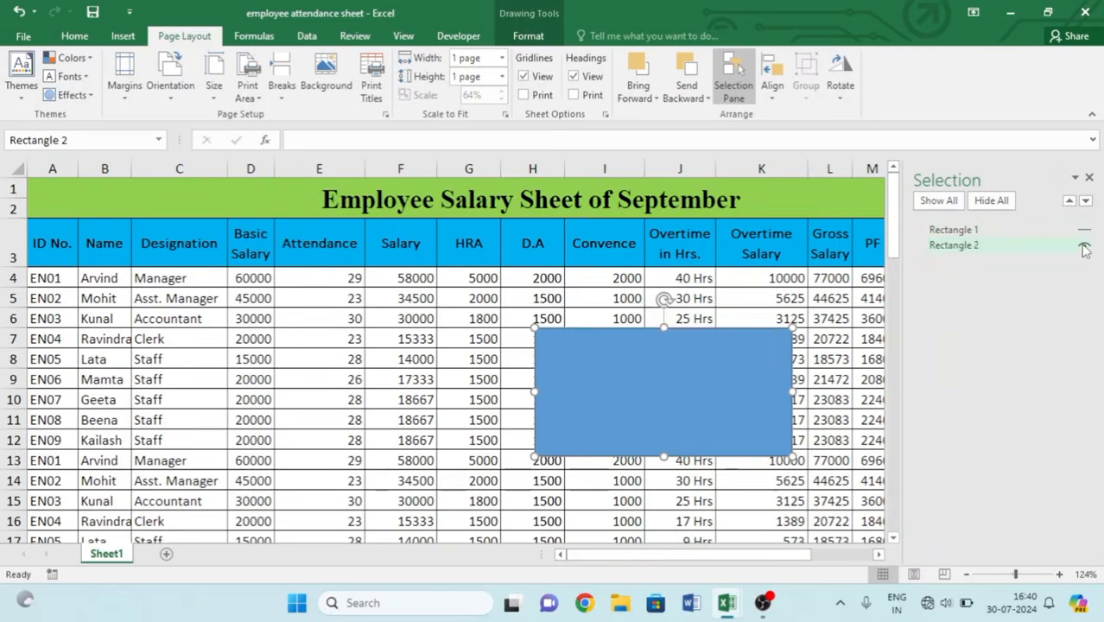
pyautogui.click(1085, 232)
pyautogui.click(1086, 232)
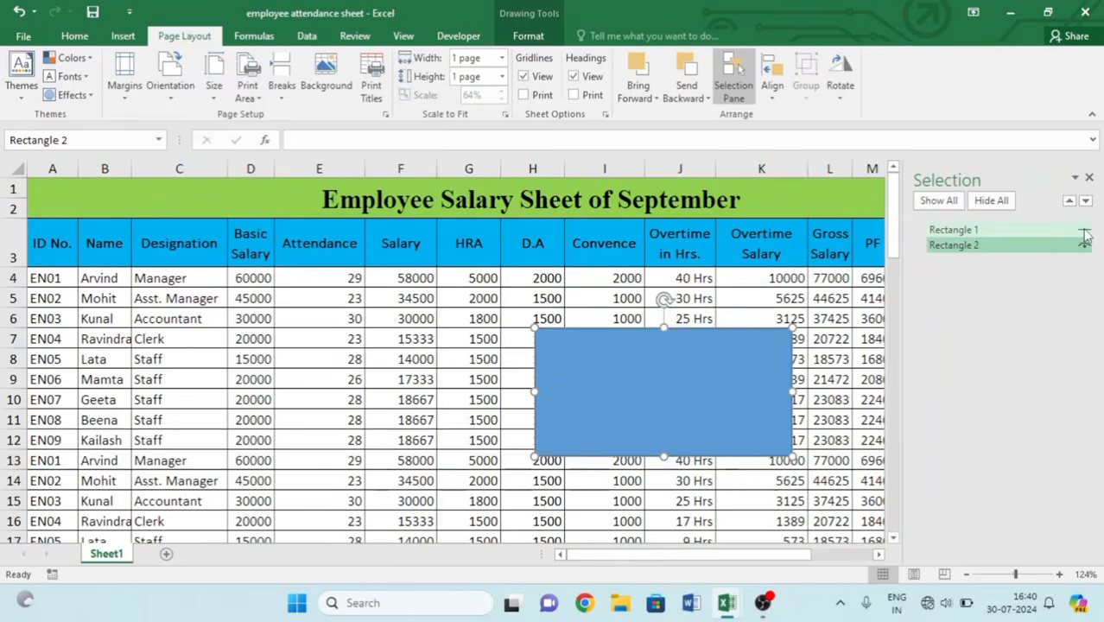
pyautogui.click(1086, 232)
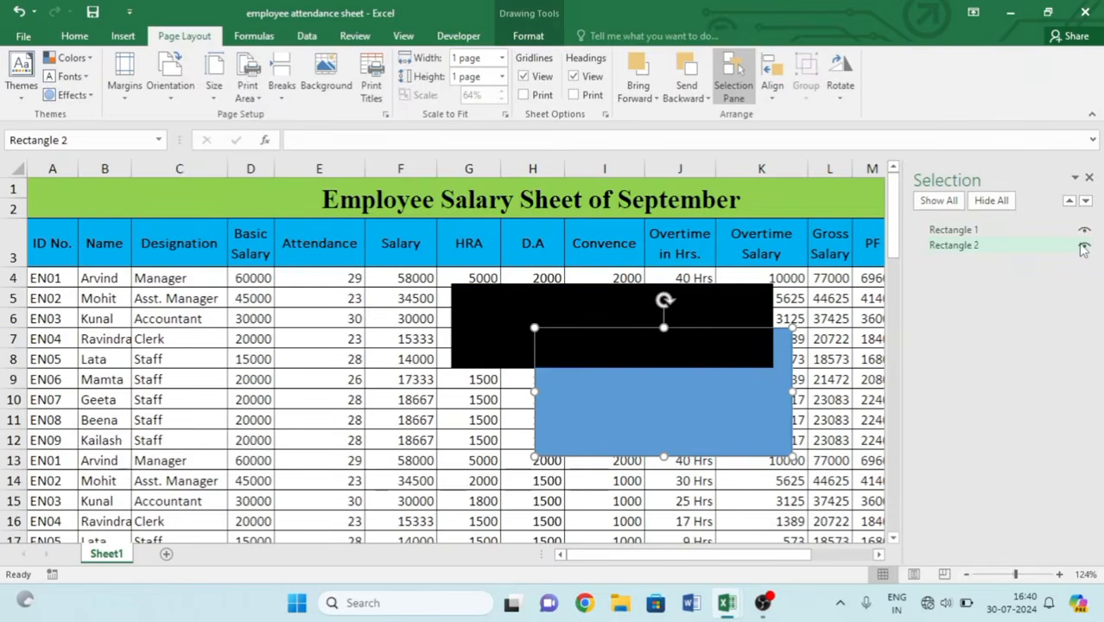
# Toggle the visibility of Rectangle 2 off and on, and hide and show all shapes together.
pyautogui.click(1084, 248)
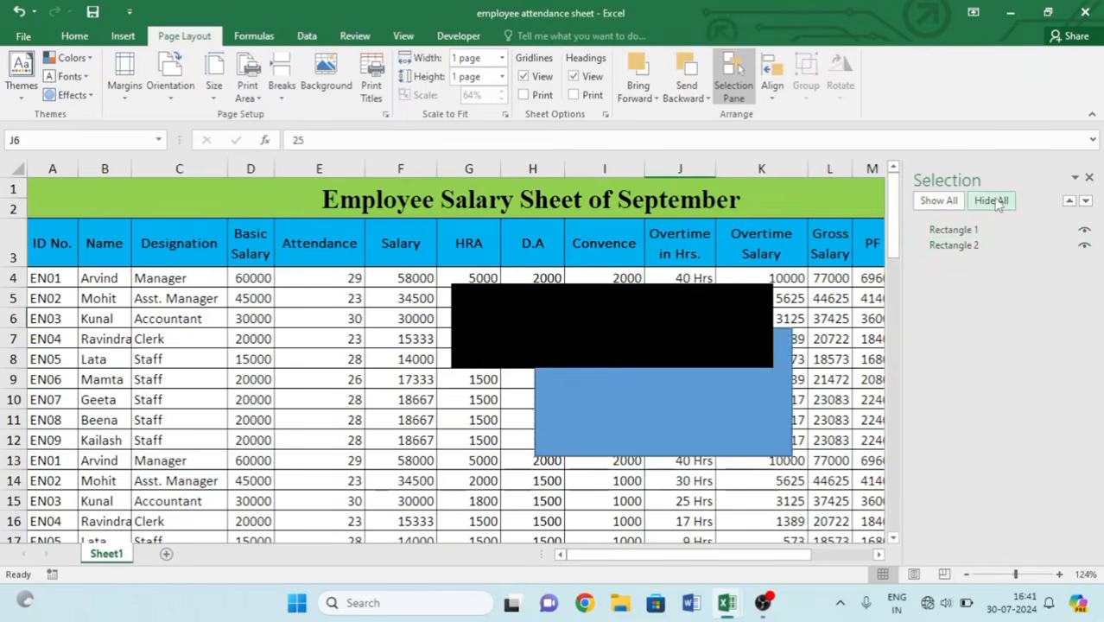
pyautogui.click(997, 201)
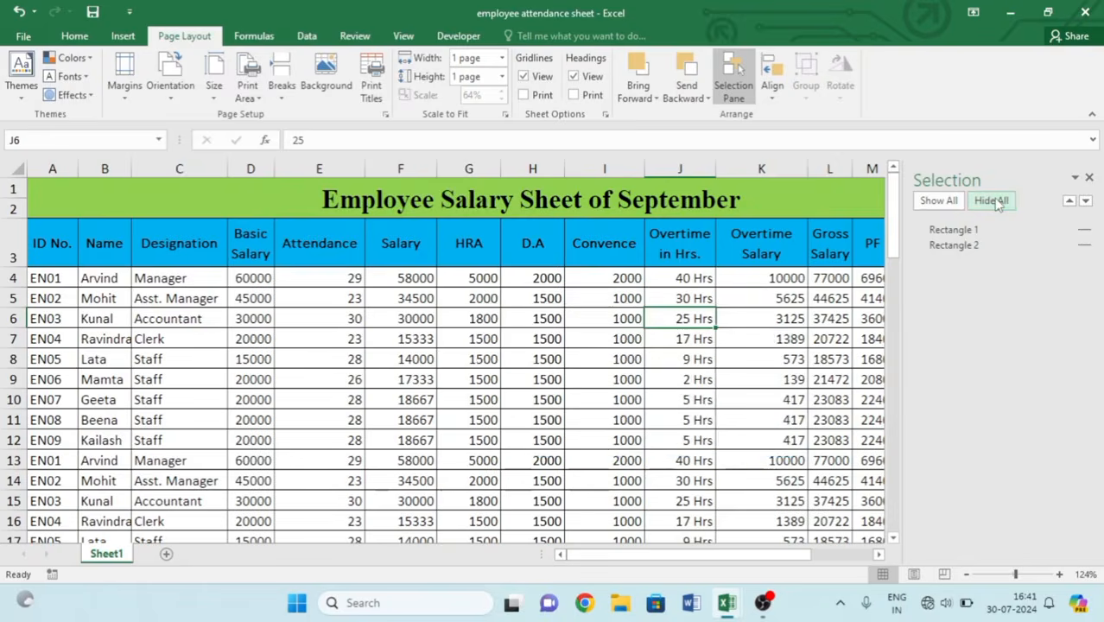
pyautogui.click(940, 200)
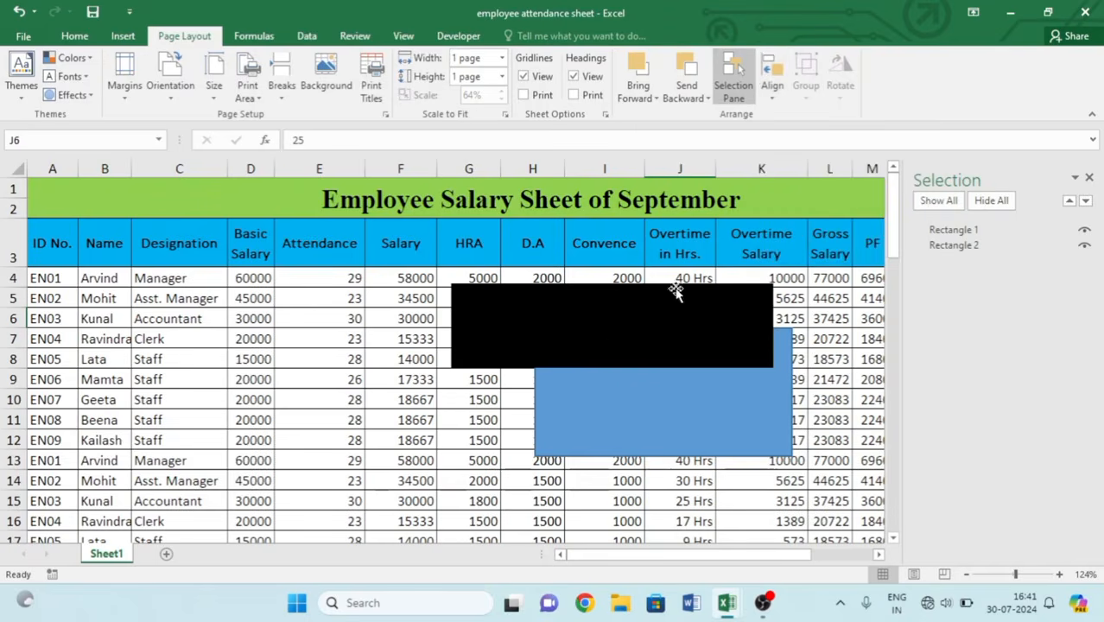
# Group the black and blue rectangles and move the group down by about two rows.
pyautogui.click(622, 342)
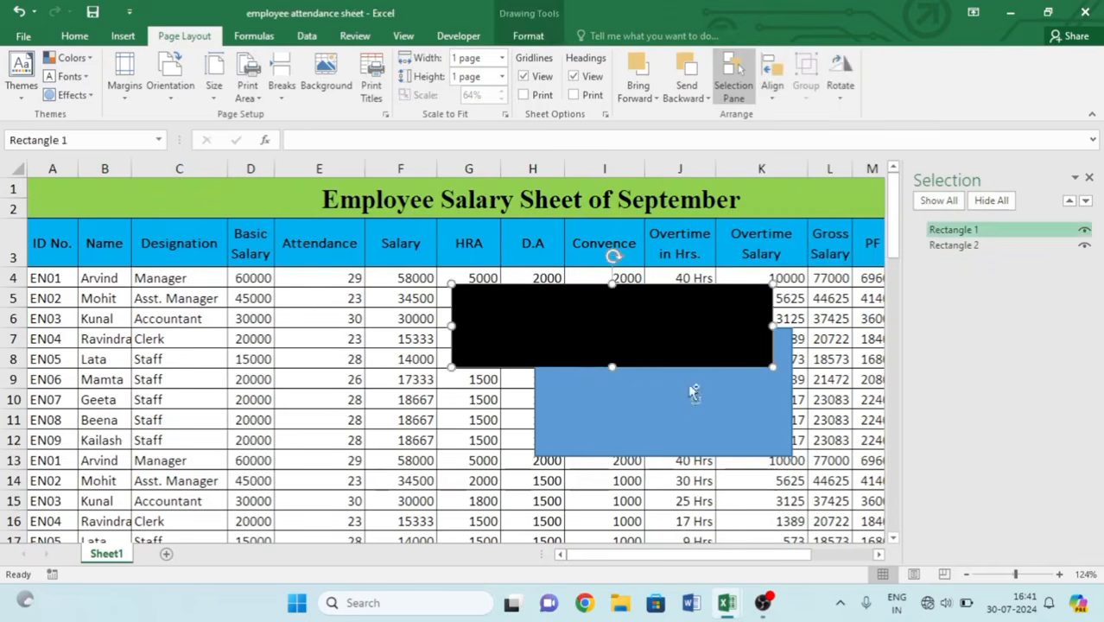
pyautogui.keyDown('ctrl'); pyautogui.click(691, 420); pyautogui.keyUp('ctrl')
pyautogui.click(805, 86)
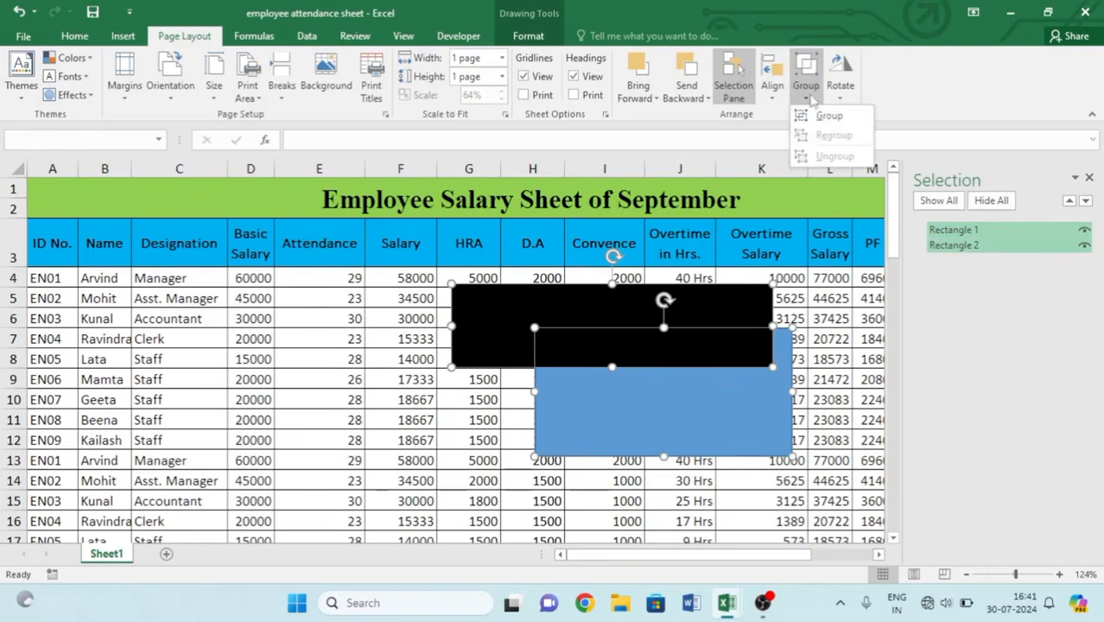
pyautogui.click(823, 110)
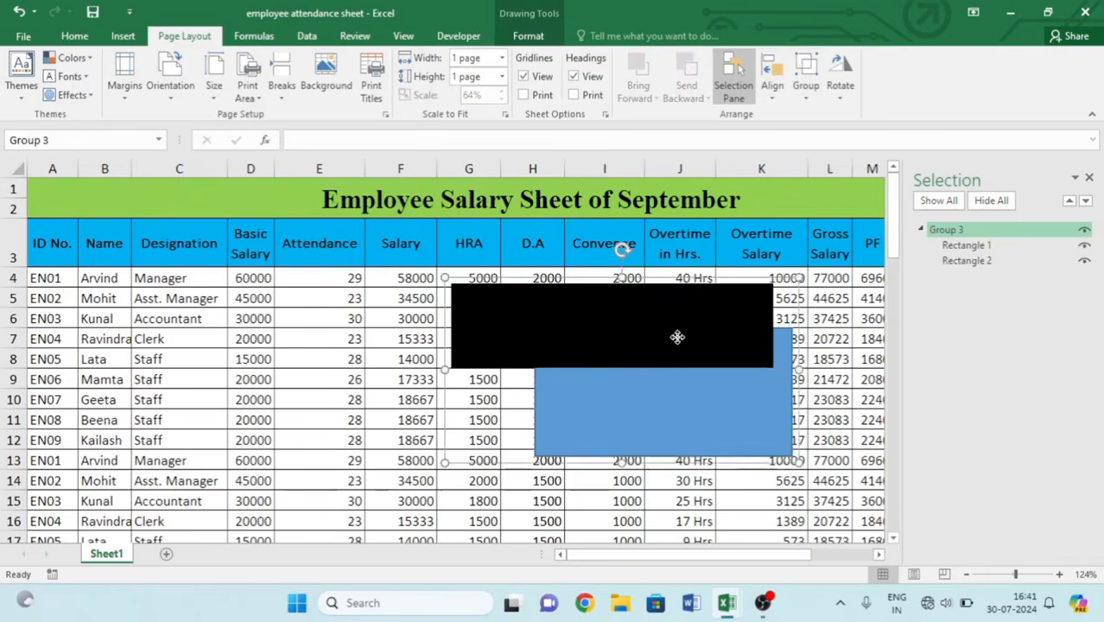
pyautogui.moveTo(654, 339); pyautogui.dragTo(678, 382)
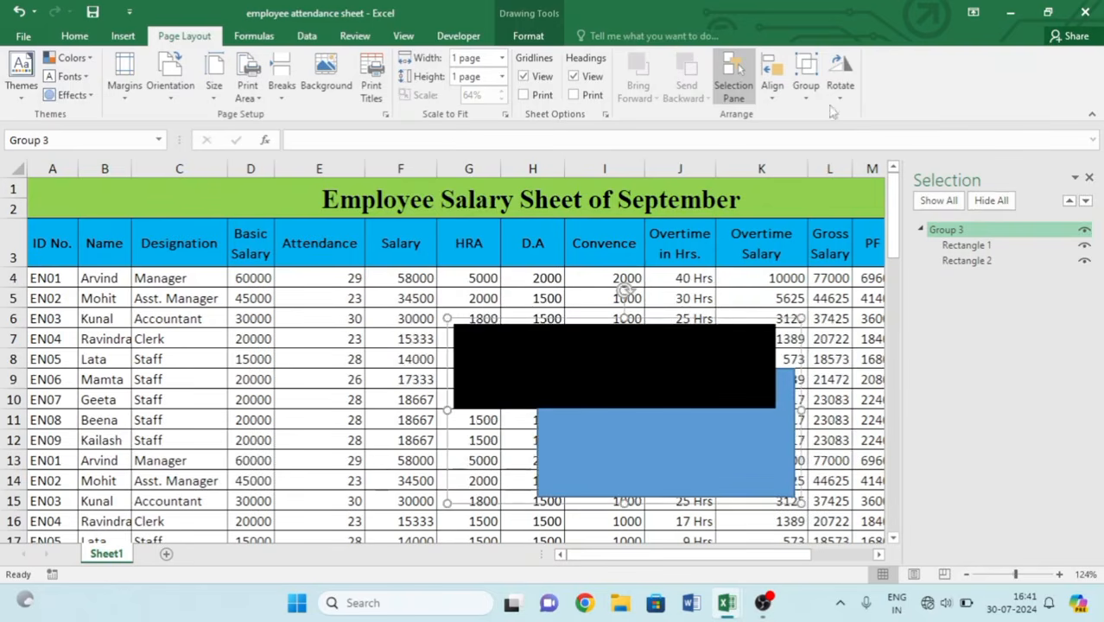
# Preview the rotate and flip options on the grouped rectangles without applying any, and delete the group.
pyautogui.click(838, 91)
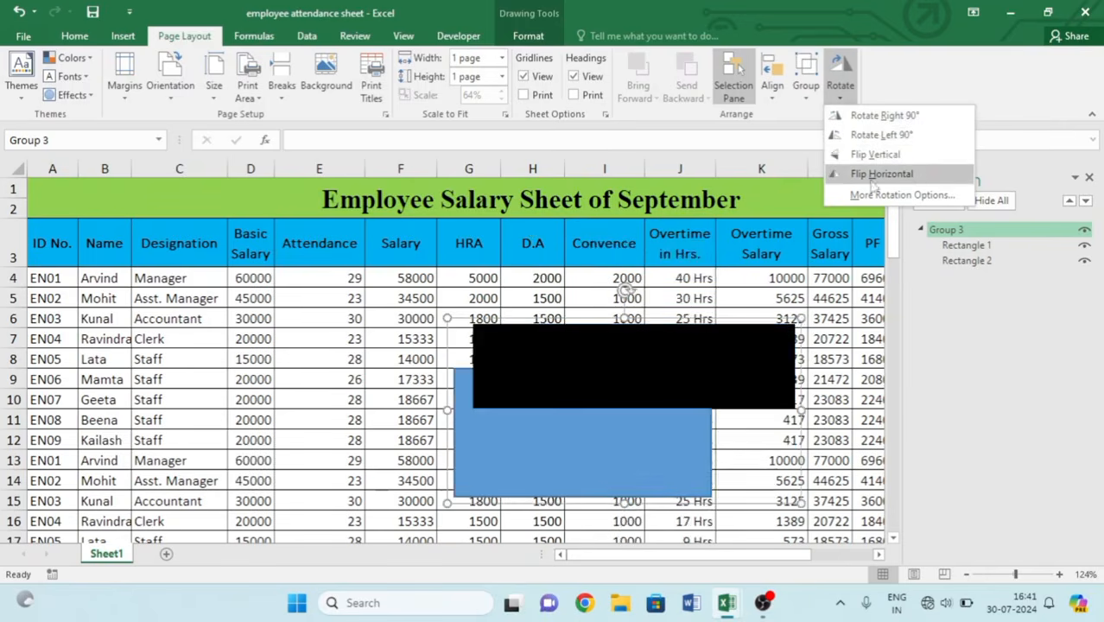
pyautogui.press('Escape')
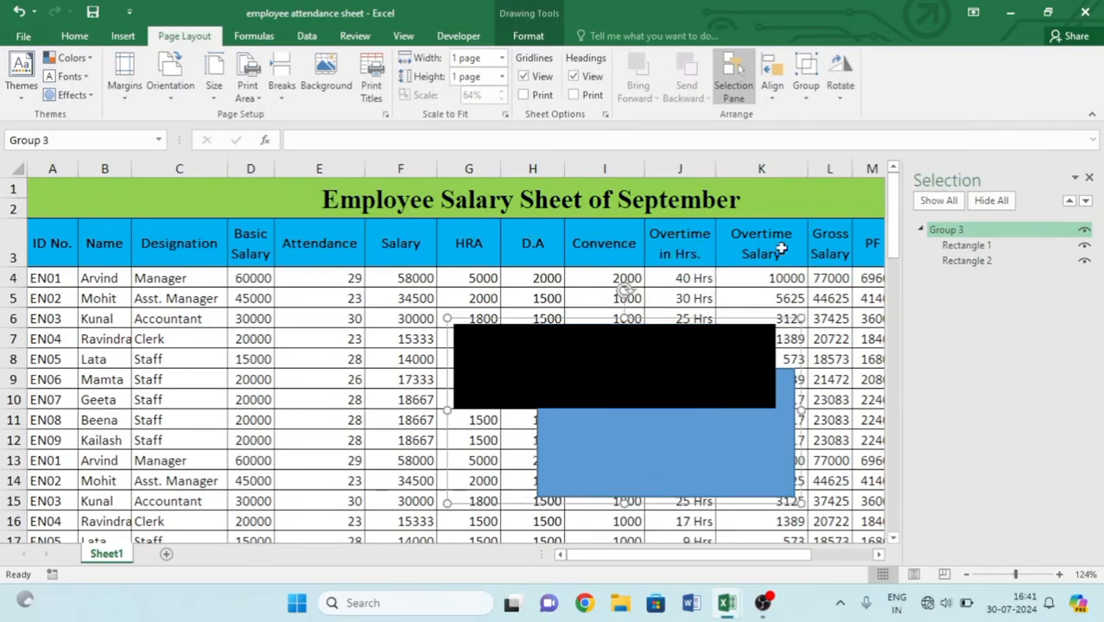
pyautogui.click(1090, 178)
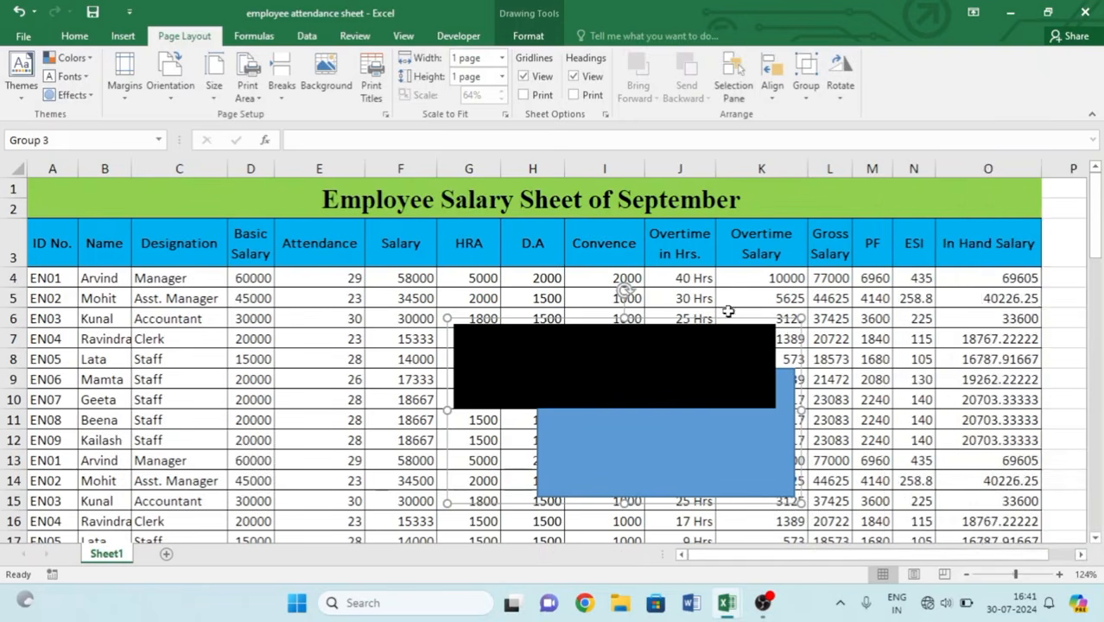
pyautogui.press('Delete')
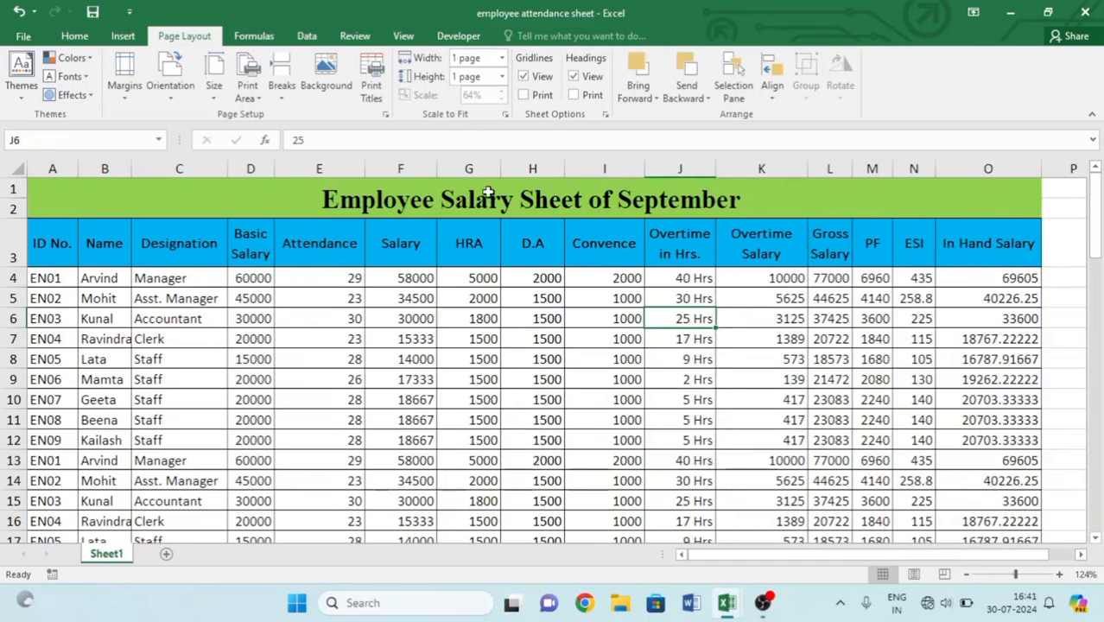